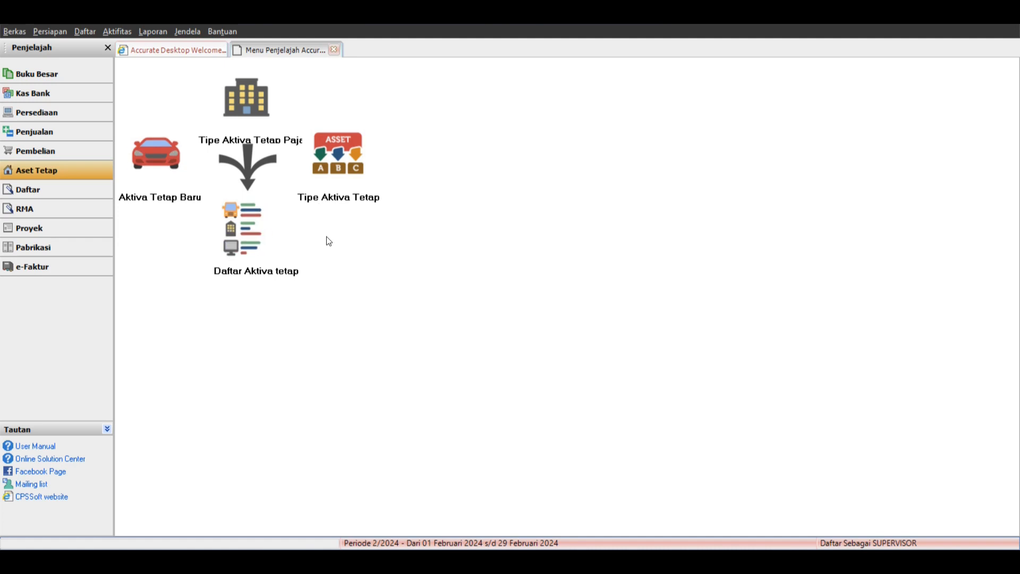
Open the Tipe Aktiva Tetap Pajak list and review its depreciation methods, estimated lives and rates.
left_click(241, 106)
left_click(287, 170)
scroll(295, 240, "down", 12)
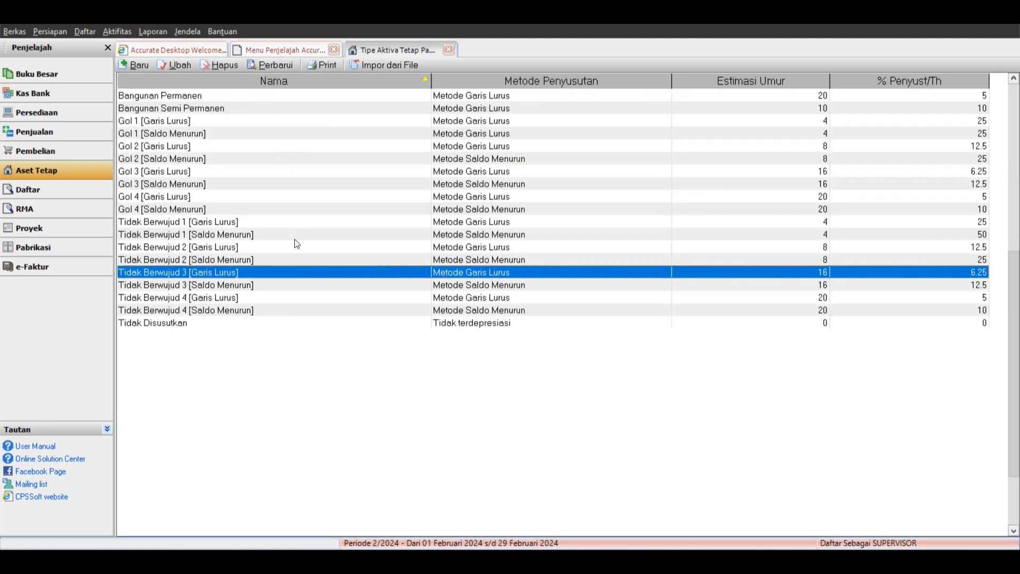
scroll(295, 239, "up", 16)
scroll(297, 244, "up", 2)
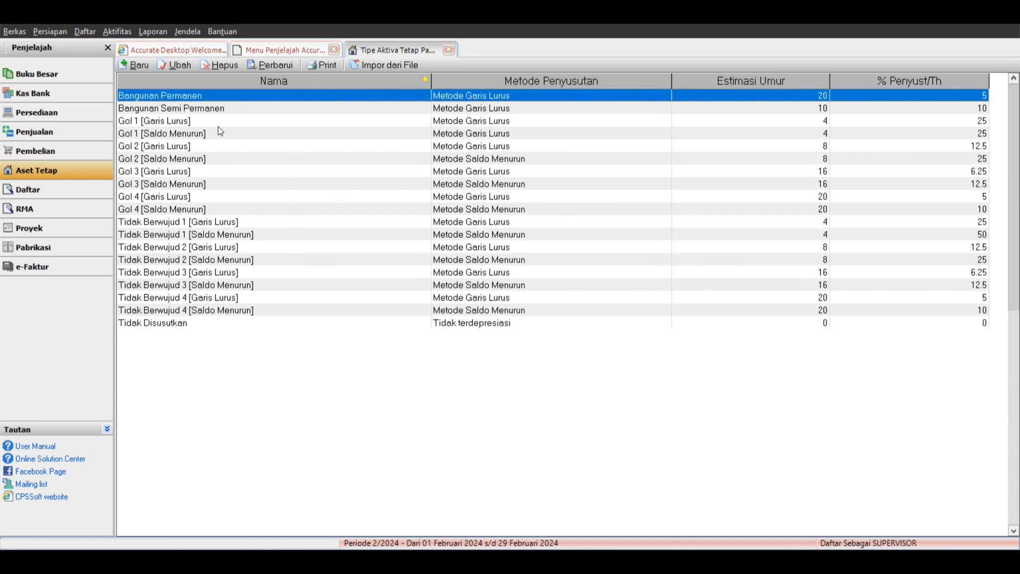
Start a new tax fixed asset type with the depreciation method Metode Garis Lurus, and discard it without saving.
left_click(130, 63)
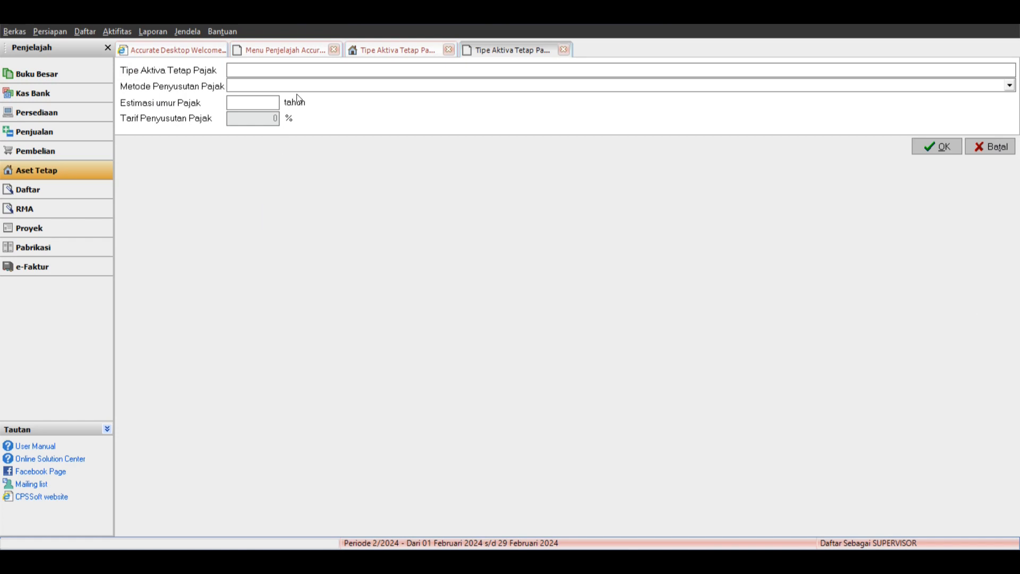
left_click(334, 87)
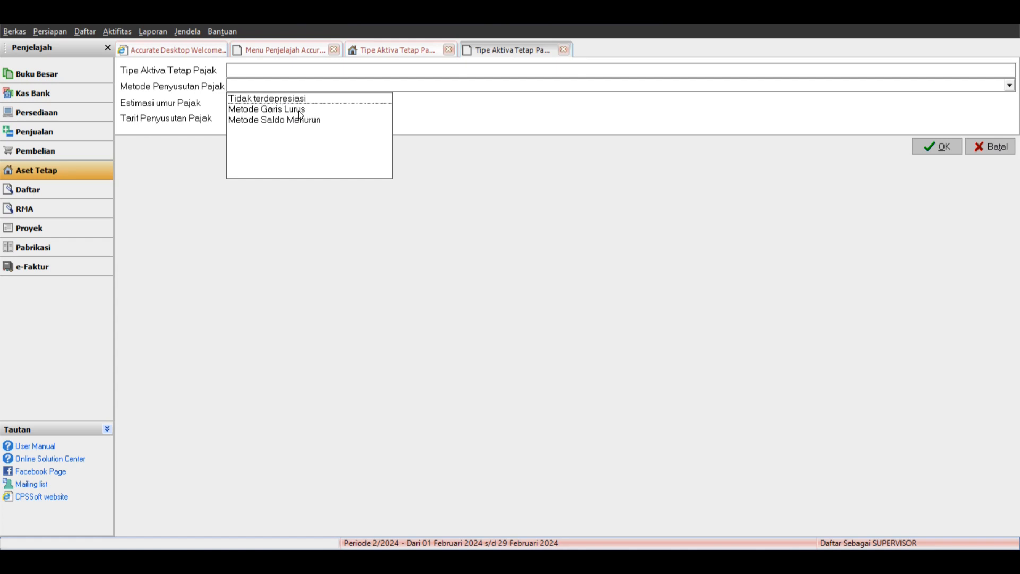
left_click(263, 107)
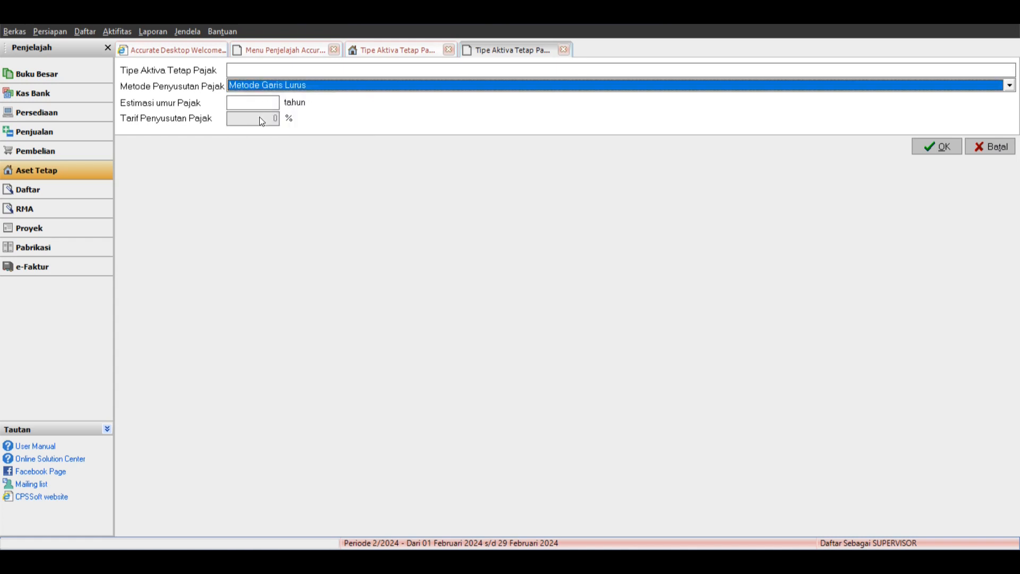
left_click(290, 72)
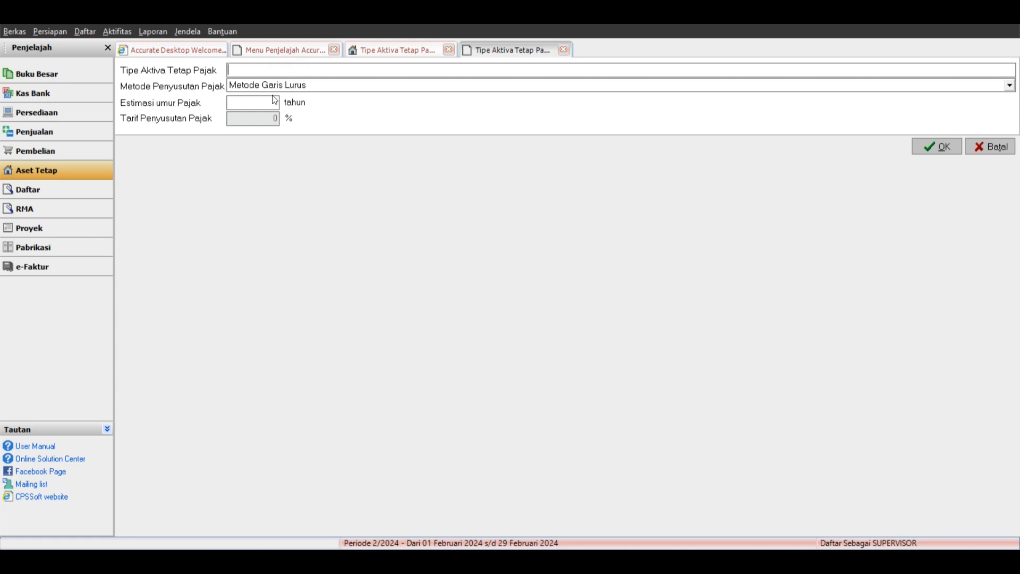
left_click(257, 103)
left_click(991, 146)
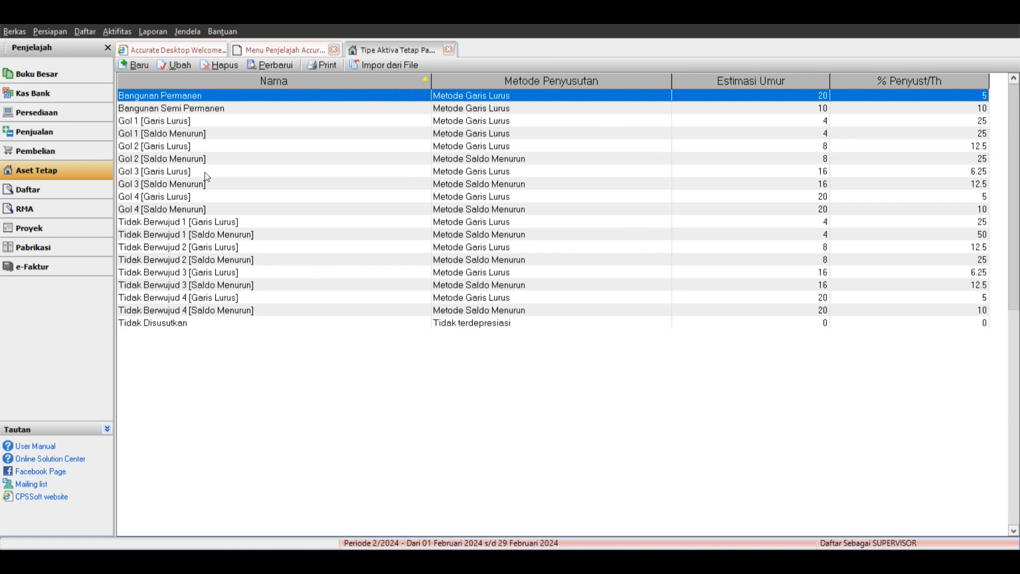
Open the Tipe Aktiva Tetap list and look through the asset types and their linked tax types.
left_click(296, 49)
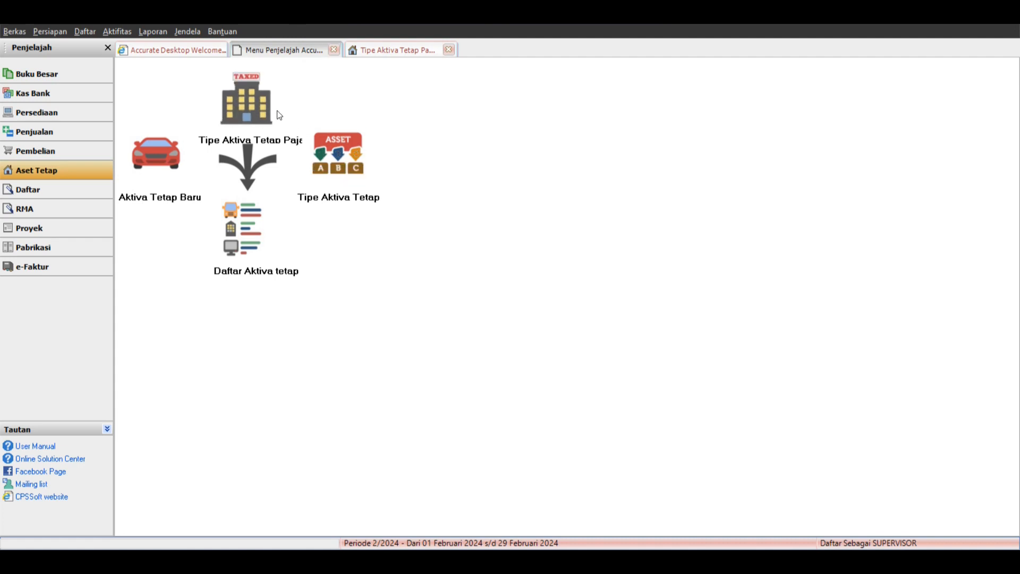
left_click(347, 160)
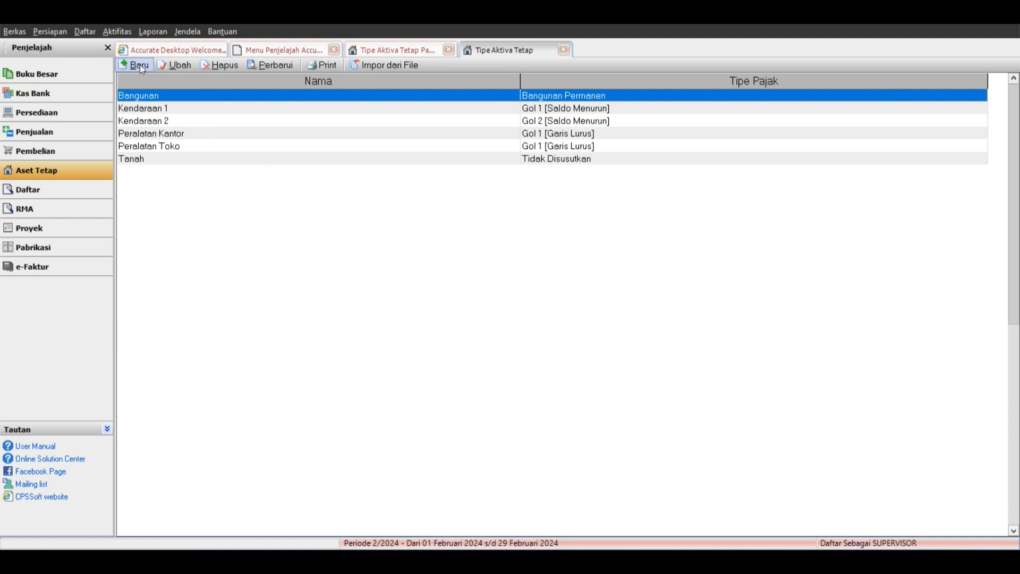
left_click_drag(173, 122, 181, 146)
left_click(182, 159)
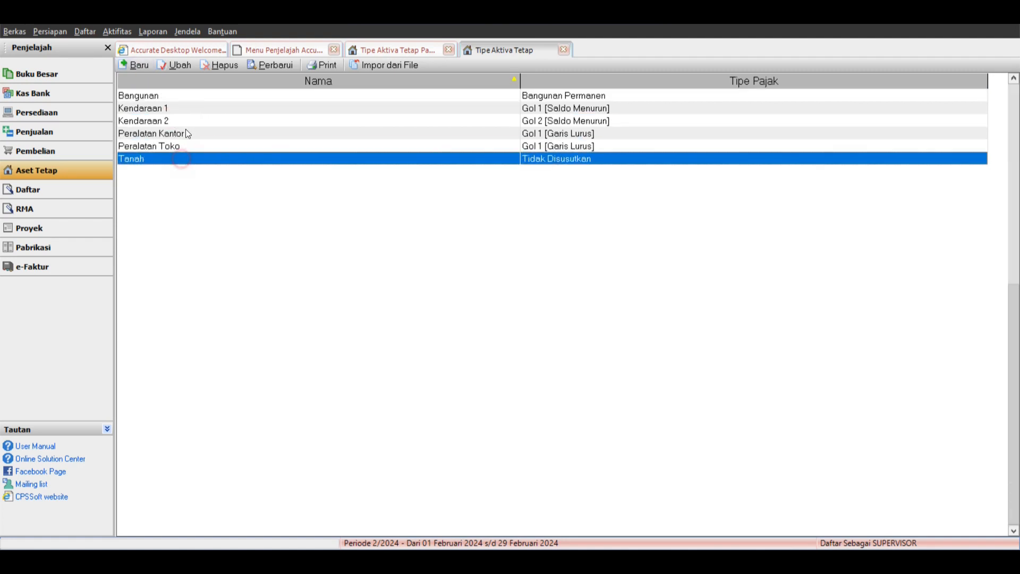
left_click(185, 131)
left_click(169, 98)
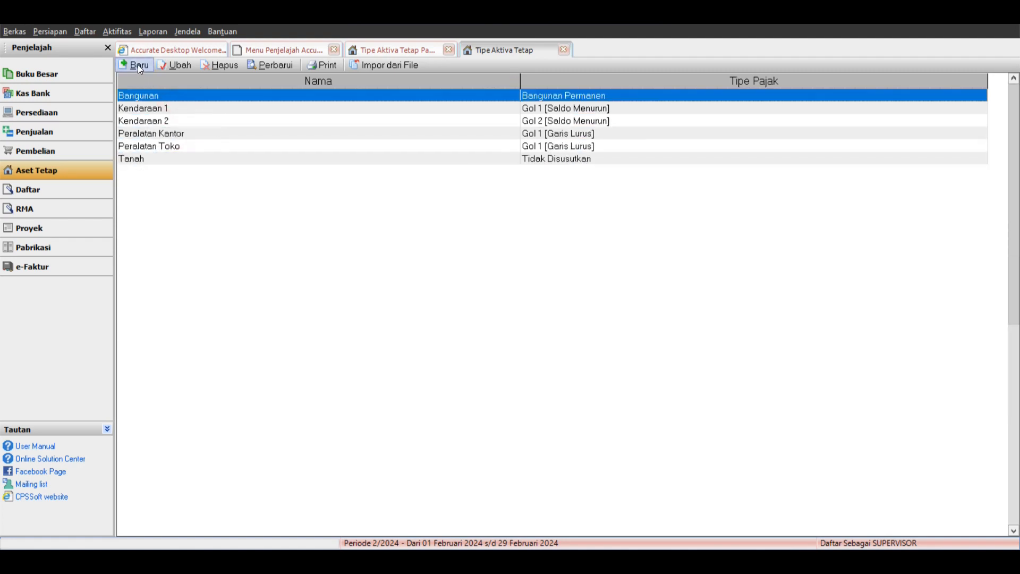
Examine the fields and tax asset type options of a blank fixed asset type form, then cancel it and close the type list.
left_click(138, 65)
left_click(288, 71)
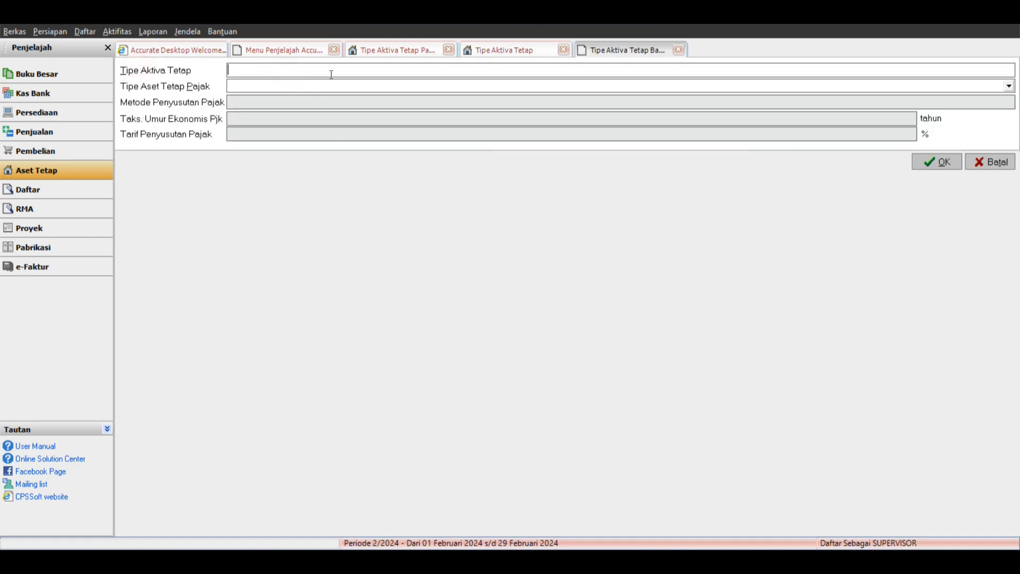
left_click(311, 88)
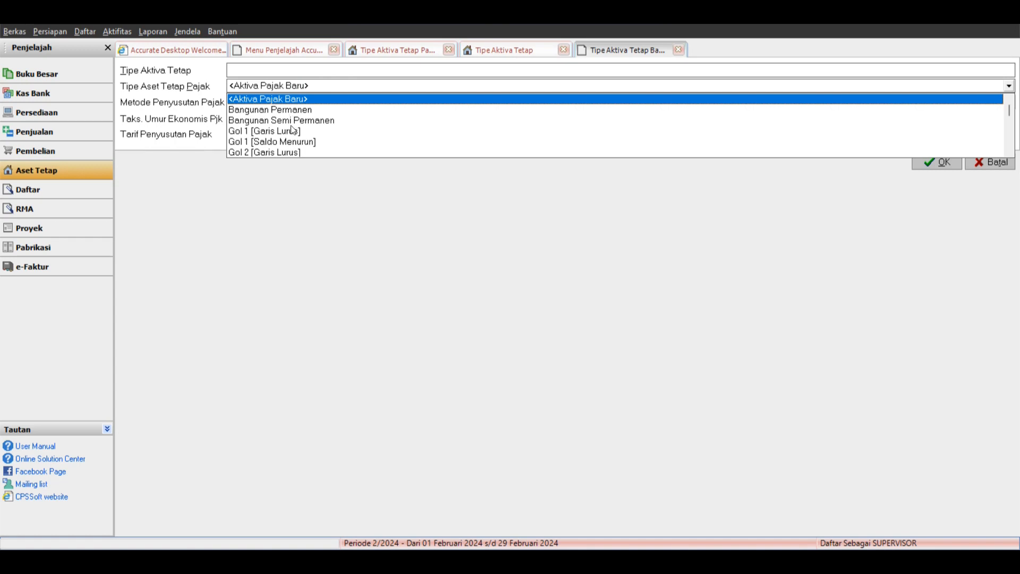
left_click(175, 151)
left_click(332, 104)
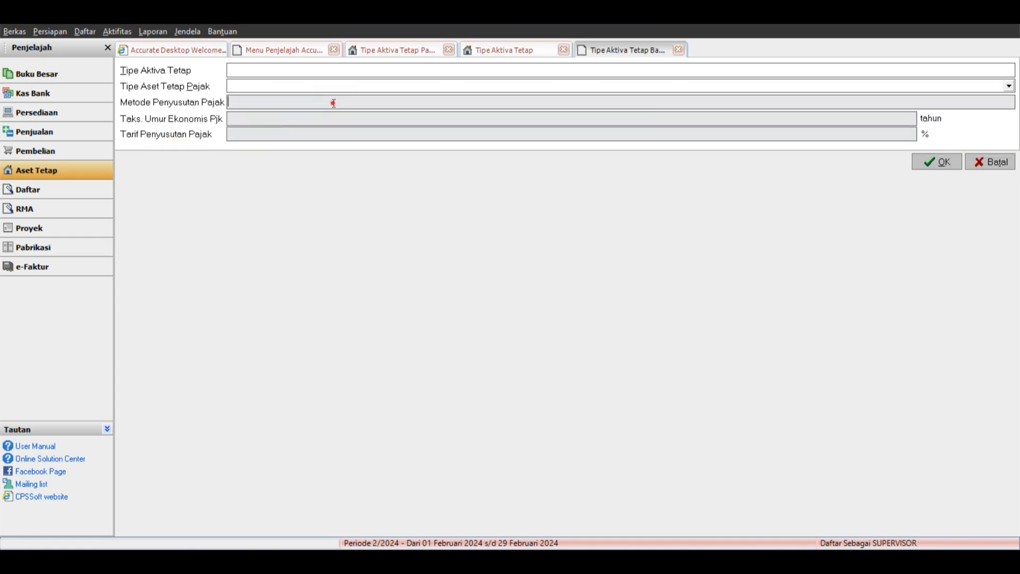
left_click(330, 121)
left_click(324, 105)
left_click(983, 162)
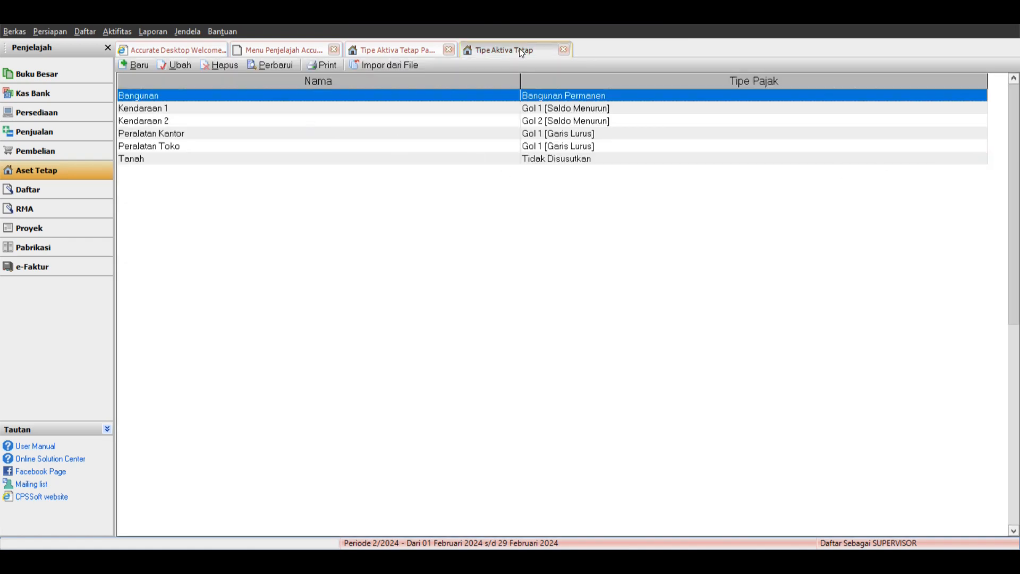
left_click(563, 50)
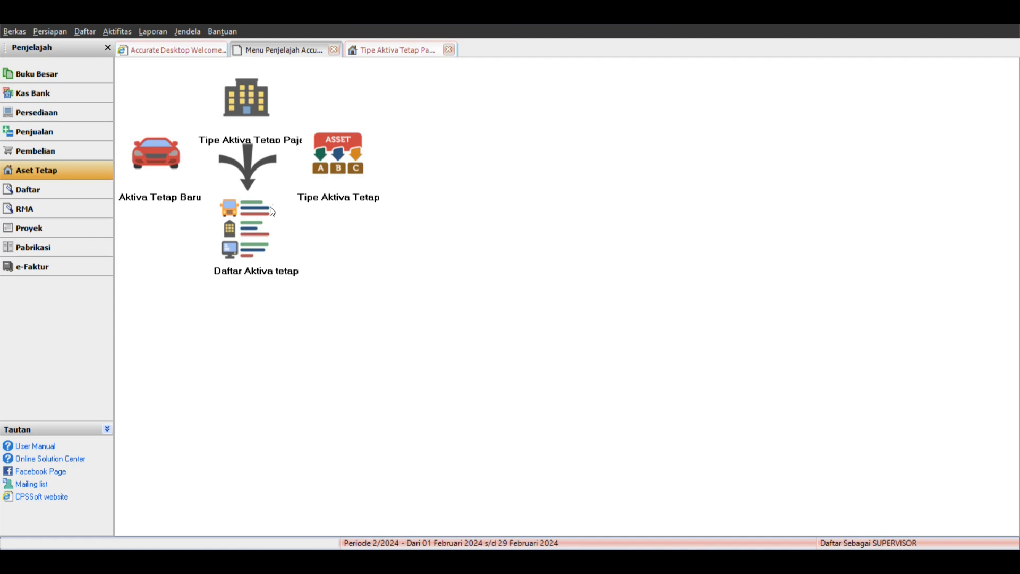
Open the Daftar Aktiva tetap list and look through the recorded fixed assets.
left_click(250, 225)
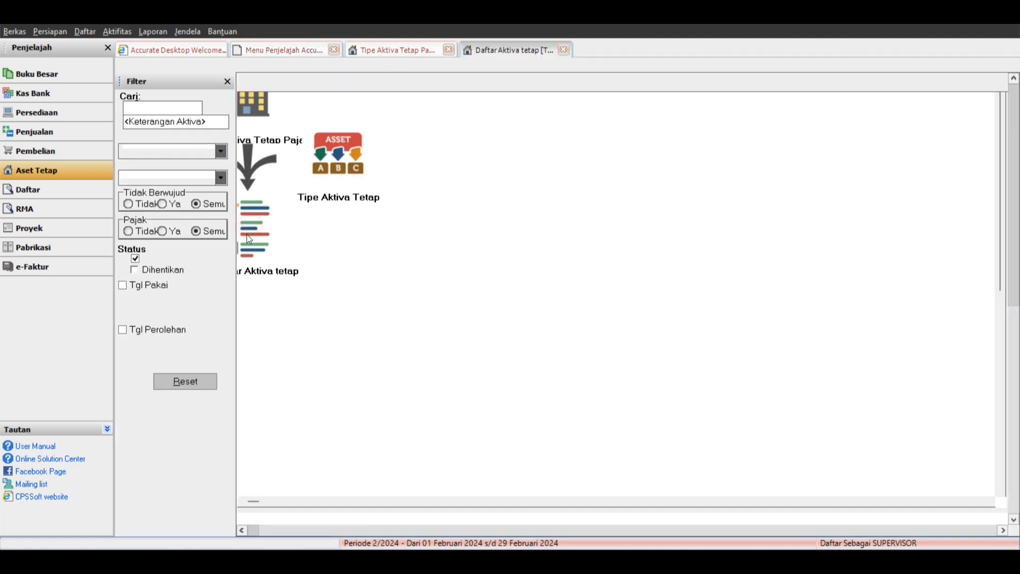
left_click(355, 173)
left_click_drag(355, 173, 350, 260)
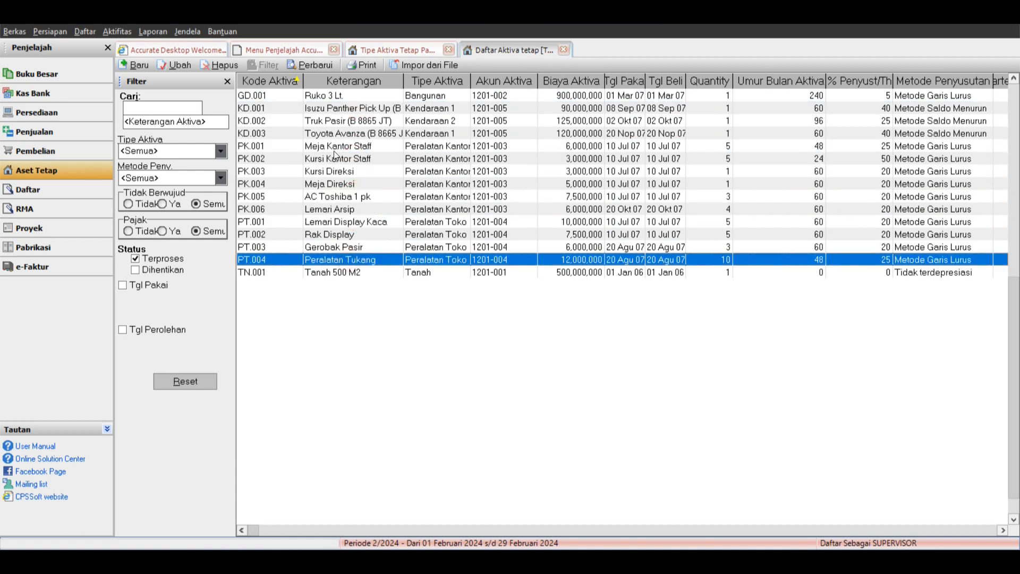
Check the Pengeluaran entry of the Isuzu Panther Pick Up asset KD.001, then close its record.
double_click(338, 108)
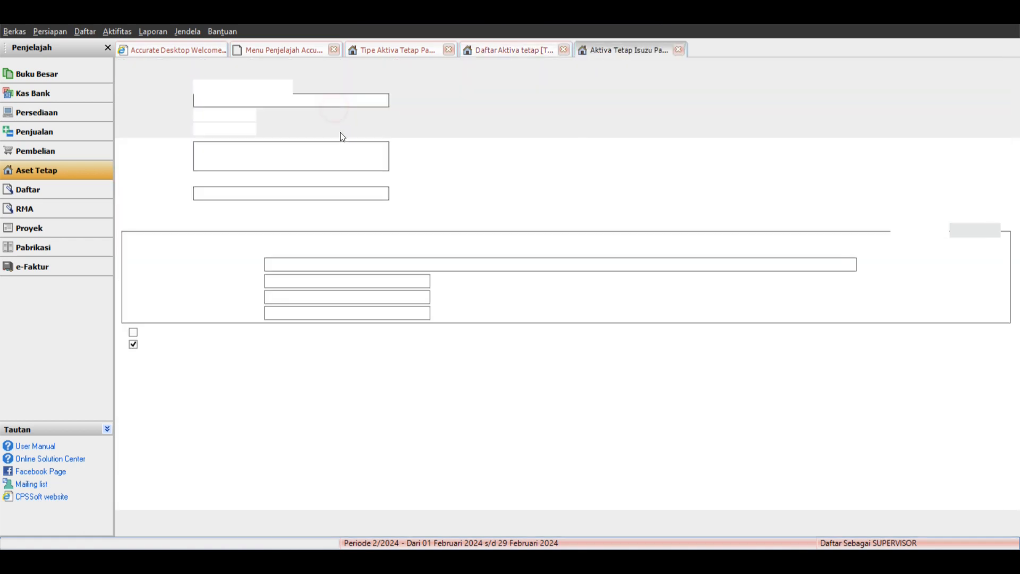
left_click(198, 213)
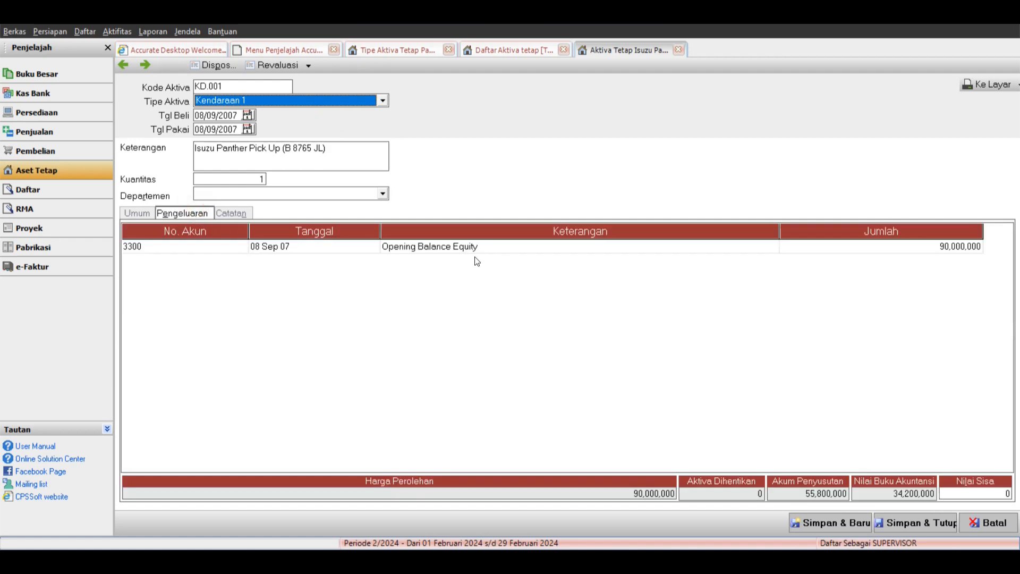
left_click(499, 246)
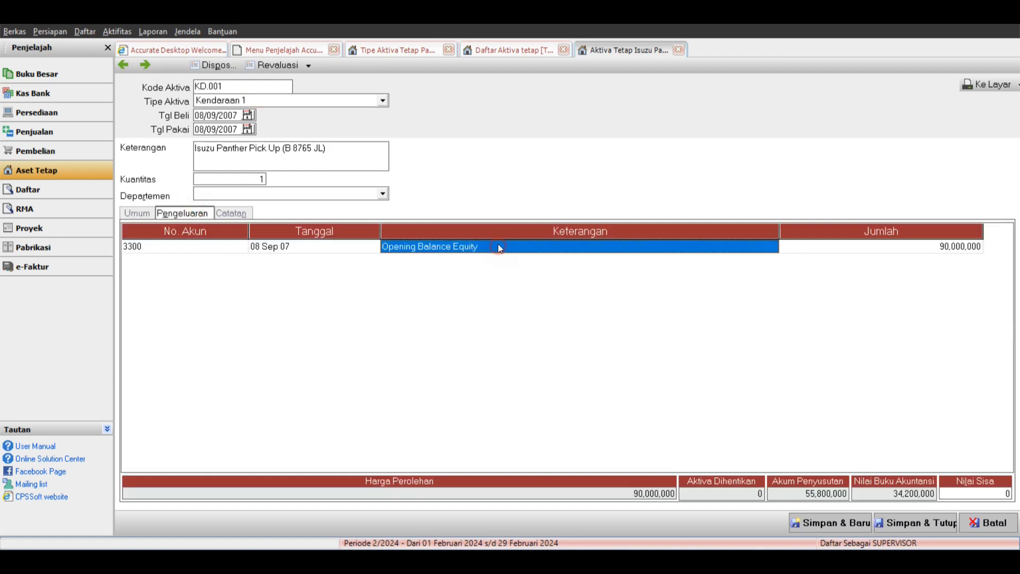
left_click(678, 50)
Check the Pengeluaran entry of the Kursi Kantor Staff asset PK.002, then close its record.
double_click(366, 158)
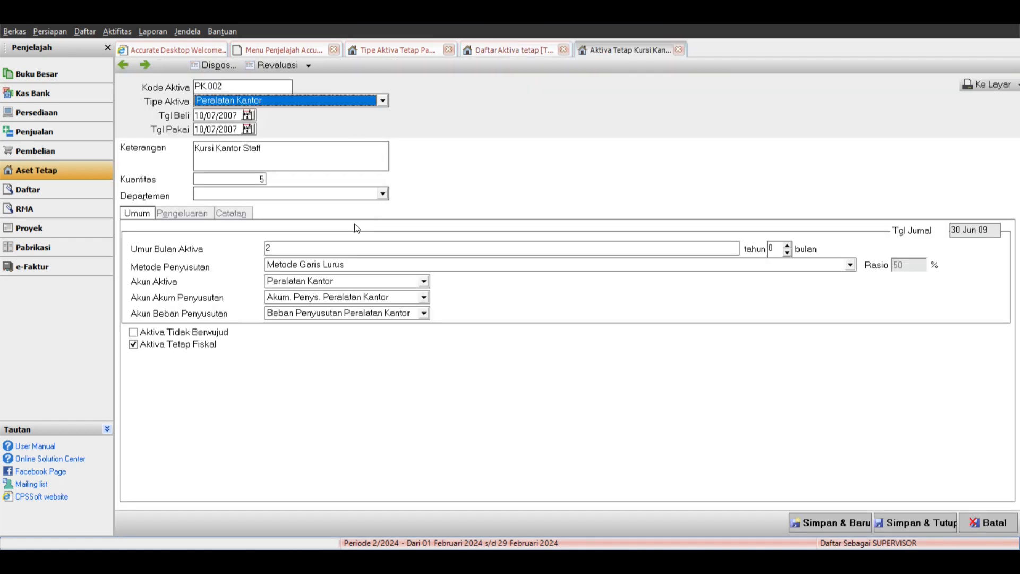
left_click(212, 214)
left_click(486, 252)
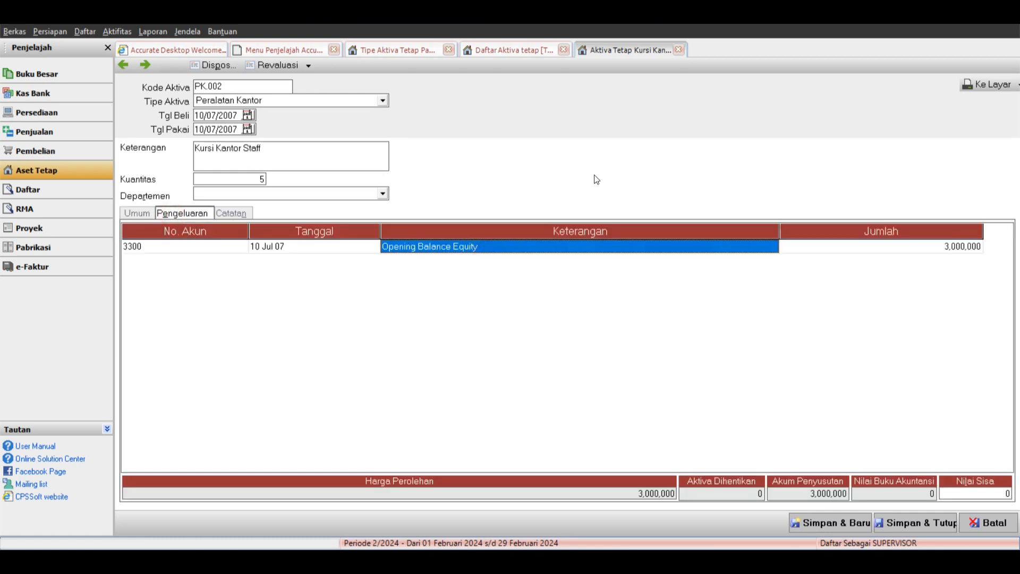
left_click(679, 50)
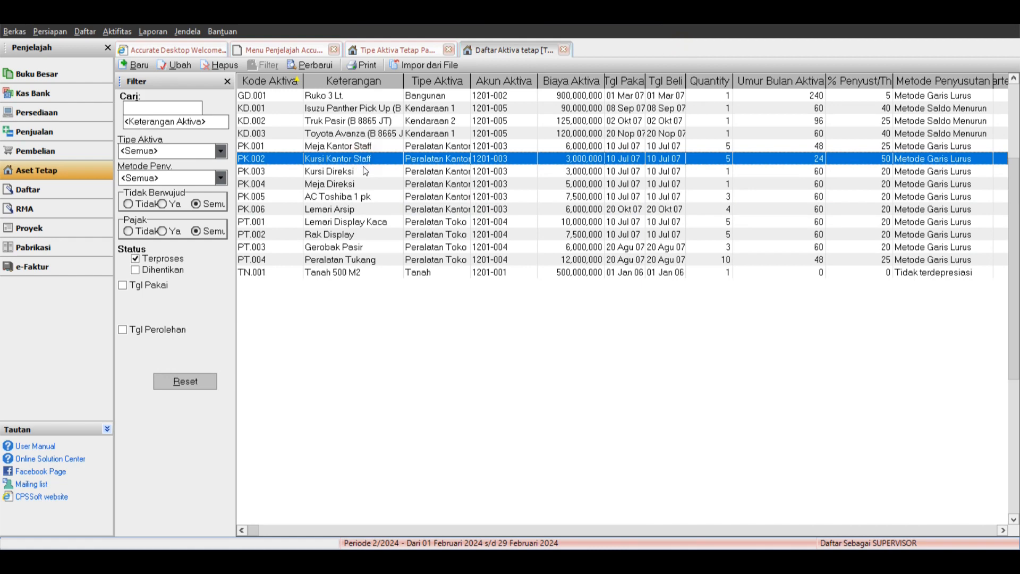
Look over the vehicle, office equipment and shop equipment entries in the fixed asset list.
left_click(387, 198)
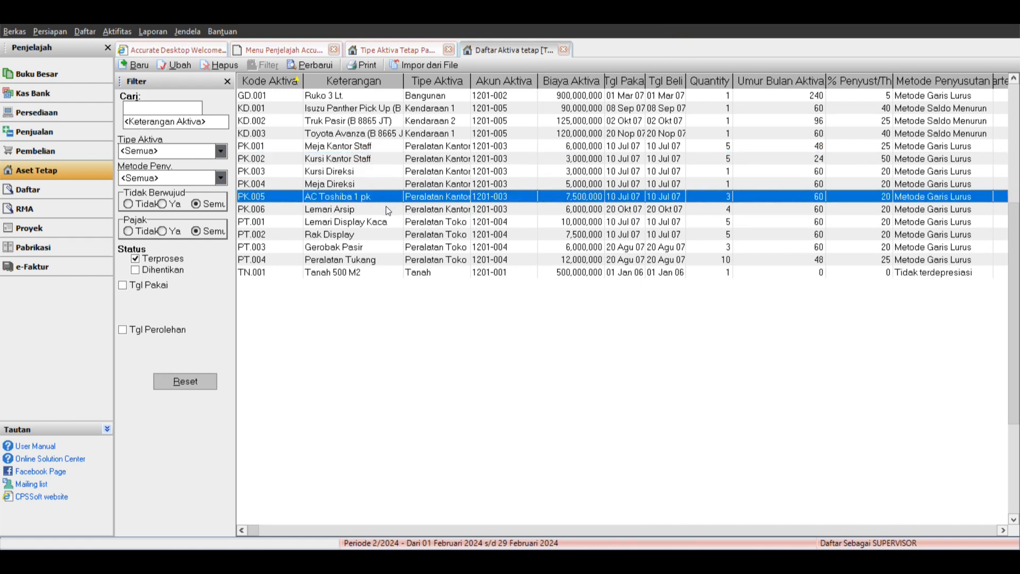
left_click(504, 110)
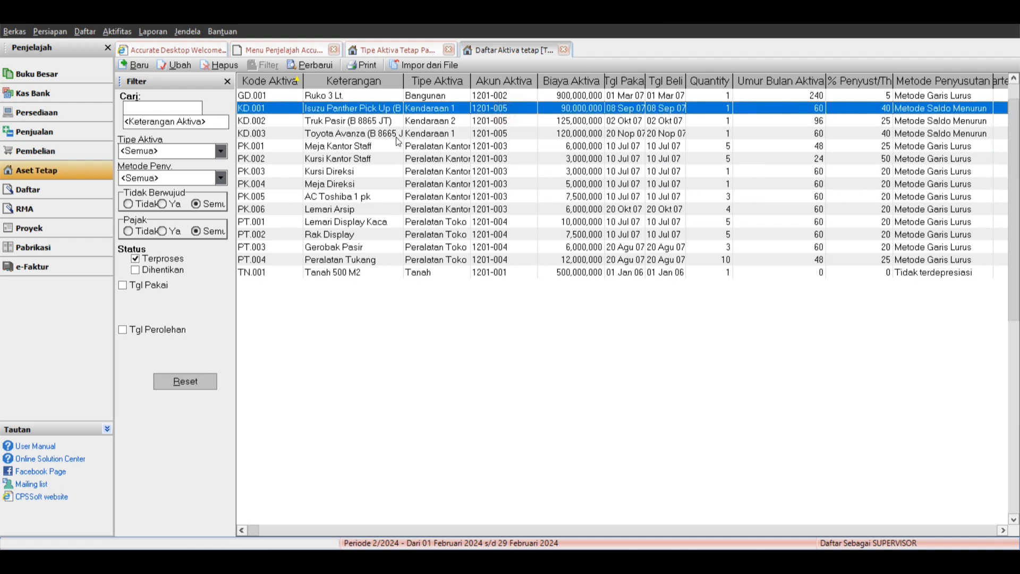
left_click(398, 145)
left_click(344, 221)
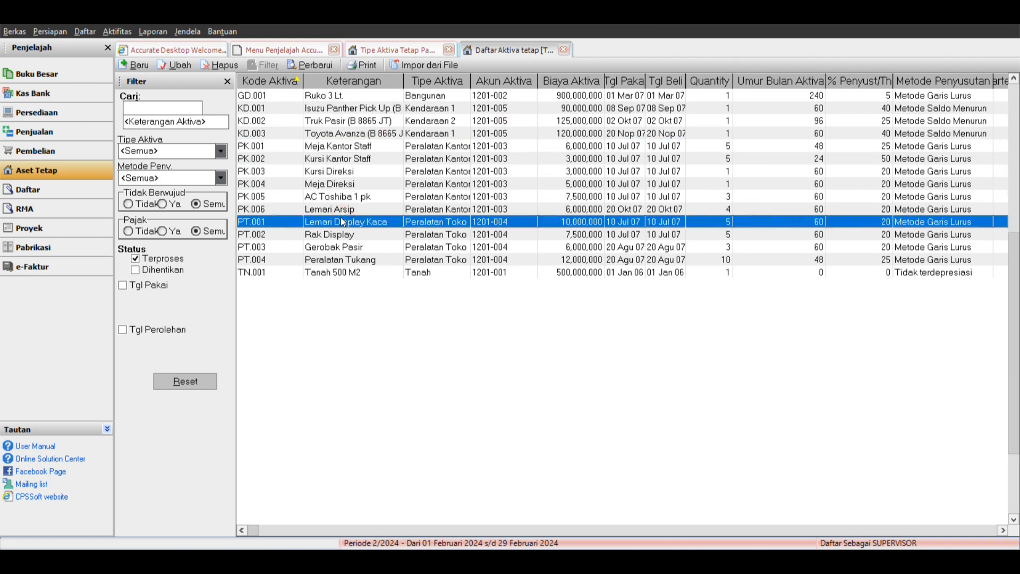
Open Daftar Akun and filter the accounts by the type Hutang lancar lainnya.
left_click(79, 32)
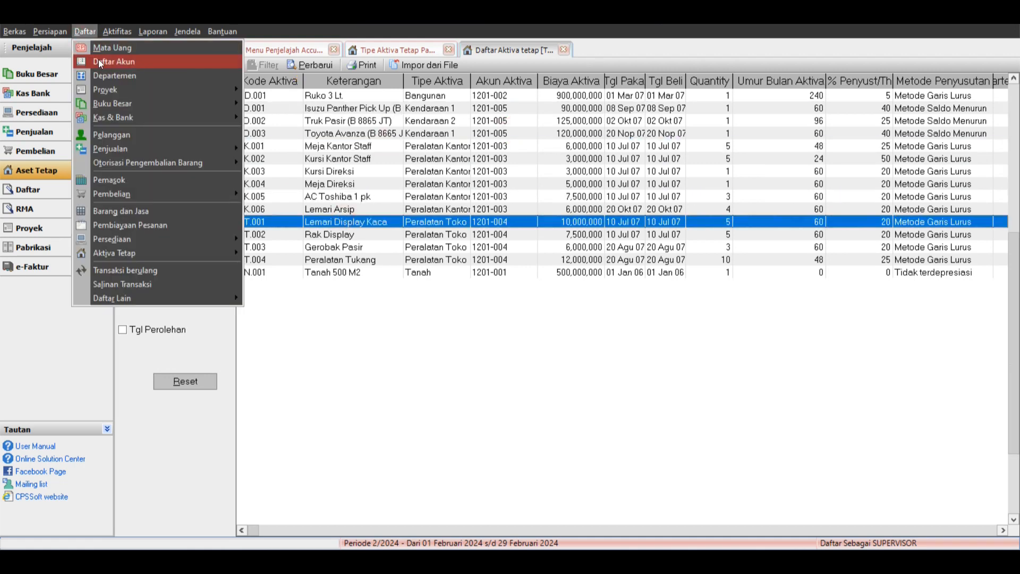
left_click(97, 59)
left_click(187, 153)
left_click(202, 209)
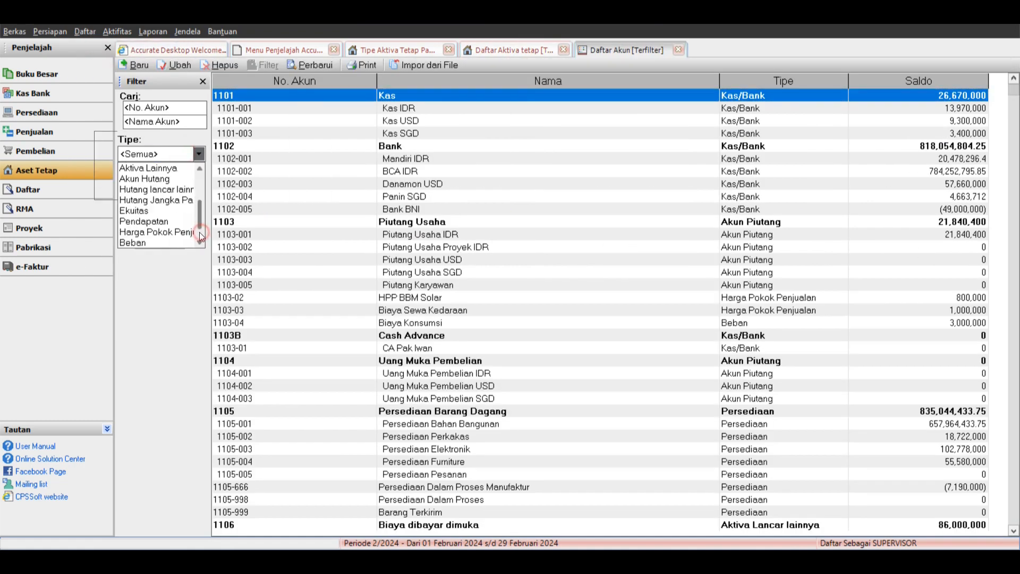
left_click(157, 190)
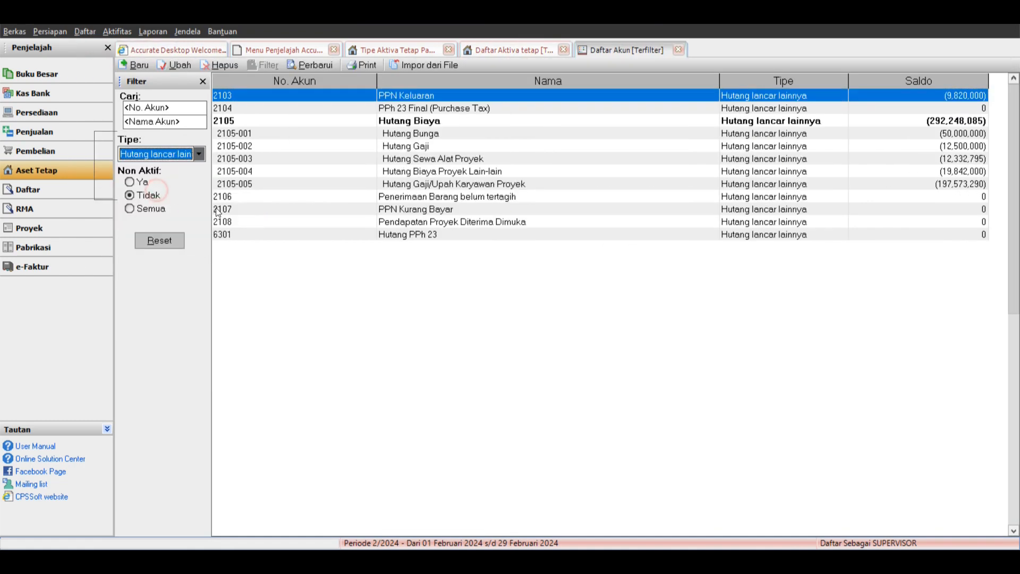
Review the filtered Hutang lancar lainnya accounts, including Hutang PPh 23, Hutang Biaya Proyek Lain-lain and Penerimaan Barang belum tertagih.
left_click(399, 211)
key("Up")
key("Up")
key("Up")
key("Up")
left_click(390, 235)
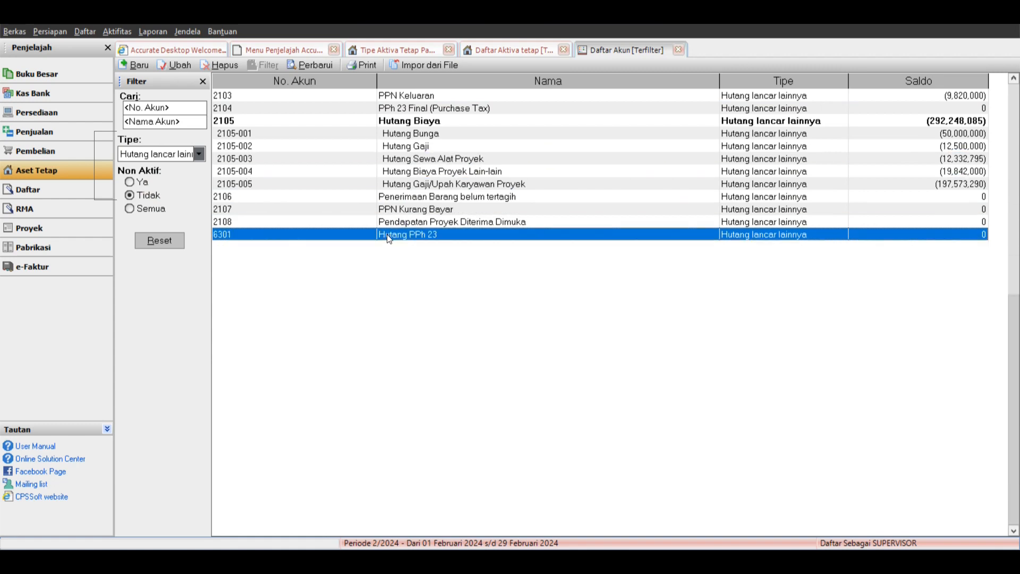
left_click(438, 175)
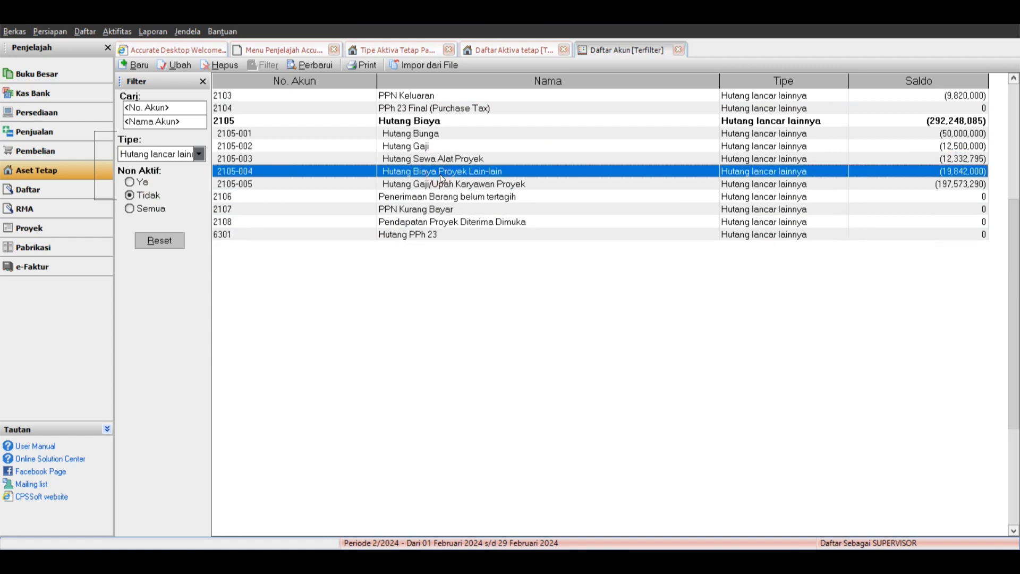
scroll(440, 179, "down", 5)
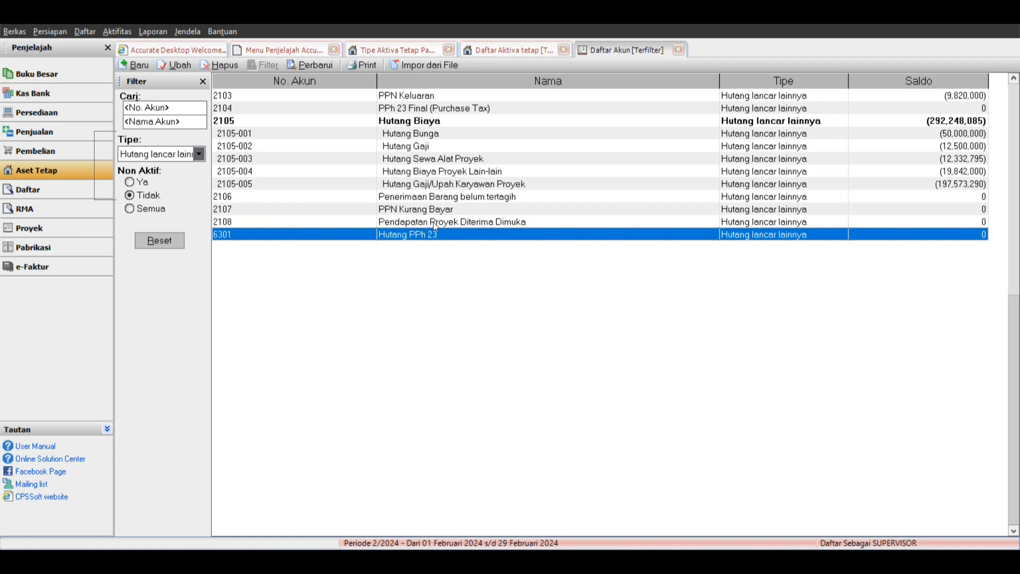
left_click(471, 200)
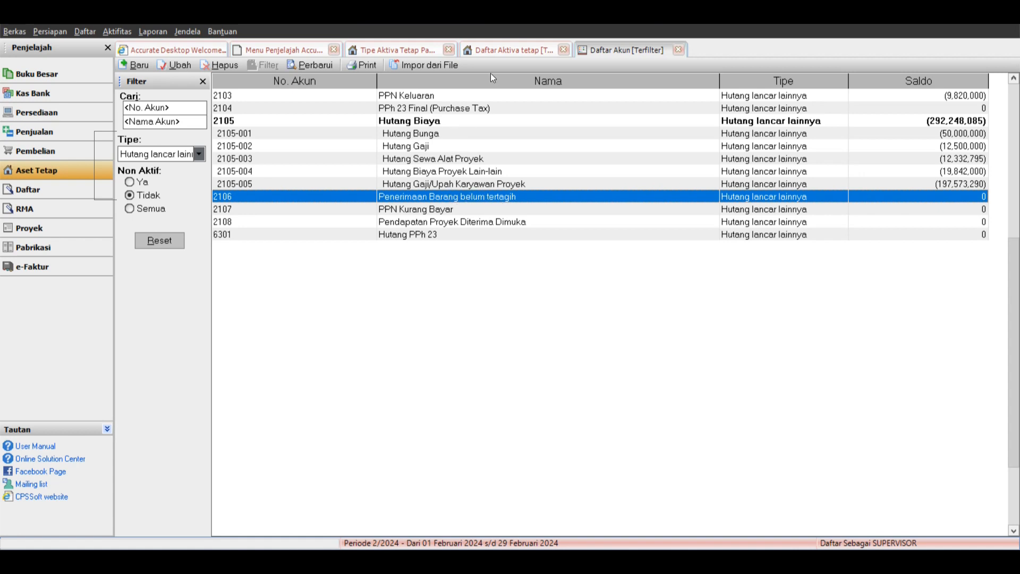
Close the Tipe Aktiva Tetap Pajak and Daftar Aktiva tetap lists and start a new fixed asset record.
left_click(423, 51)
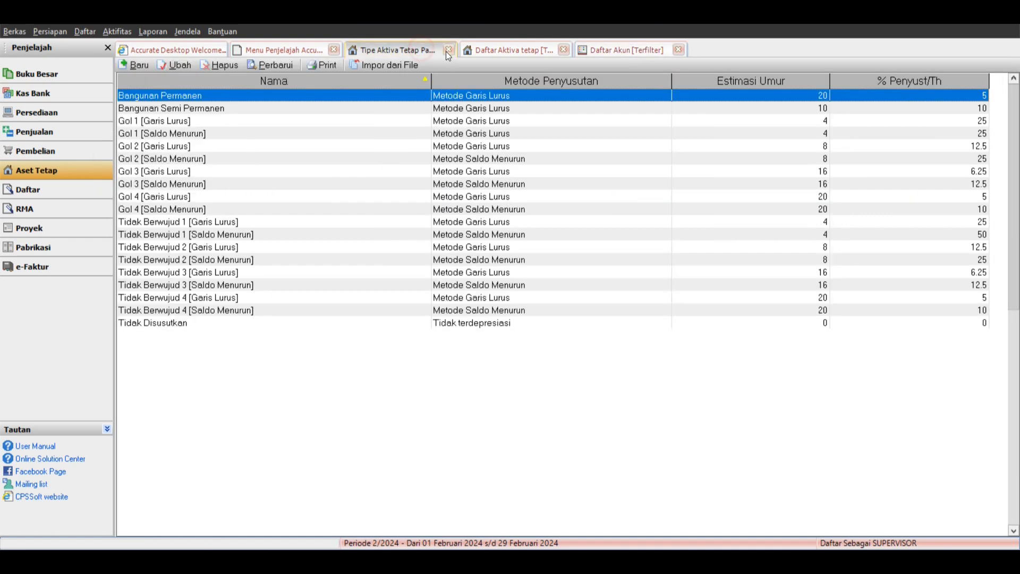
left_click(448, 49)
left_click(448, 49)
left_click(292, 49)
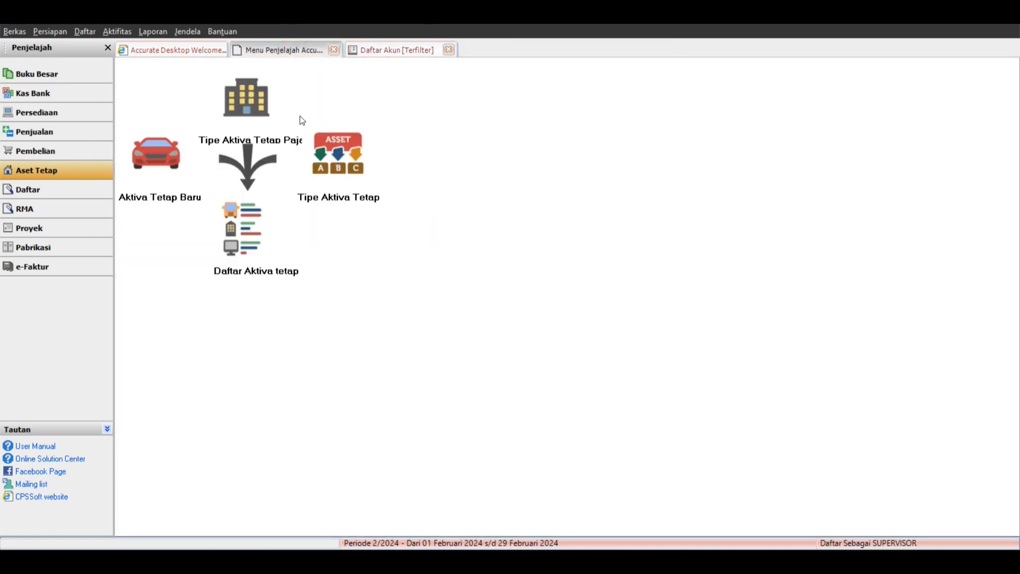
left_click(137, 168)
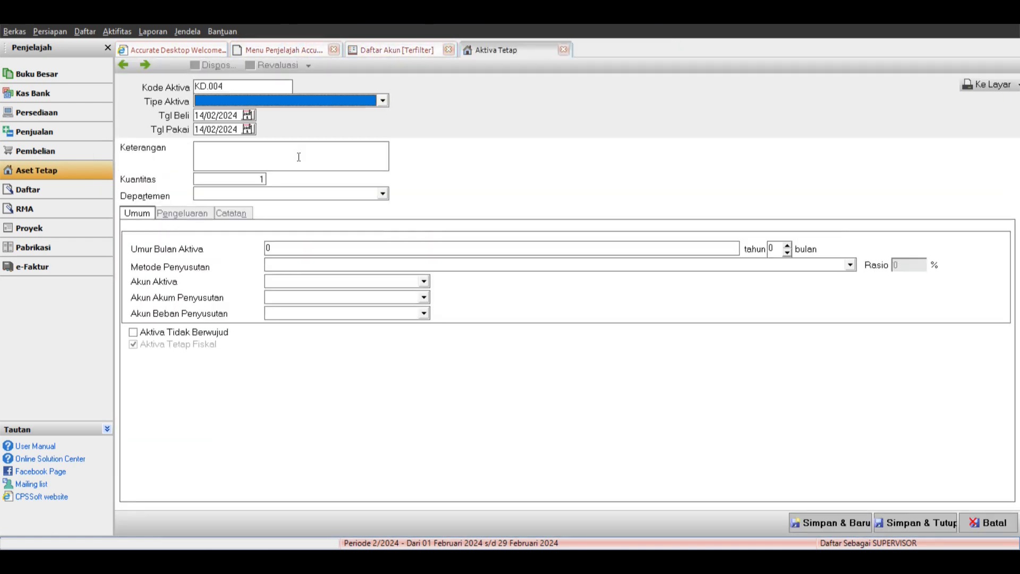
Set the new asset's type to Peralatan Kantor and enter Komputer Server as its description.
left_click(326, 99)
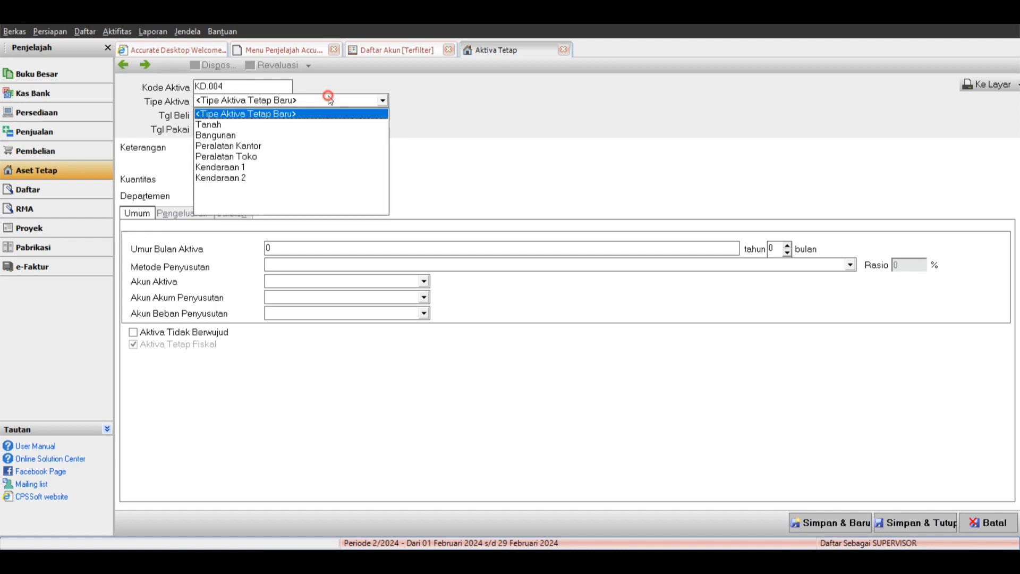
left_click(251, 147)
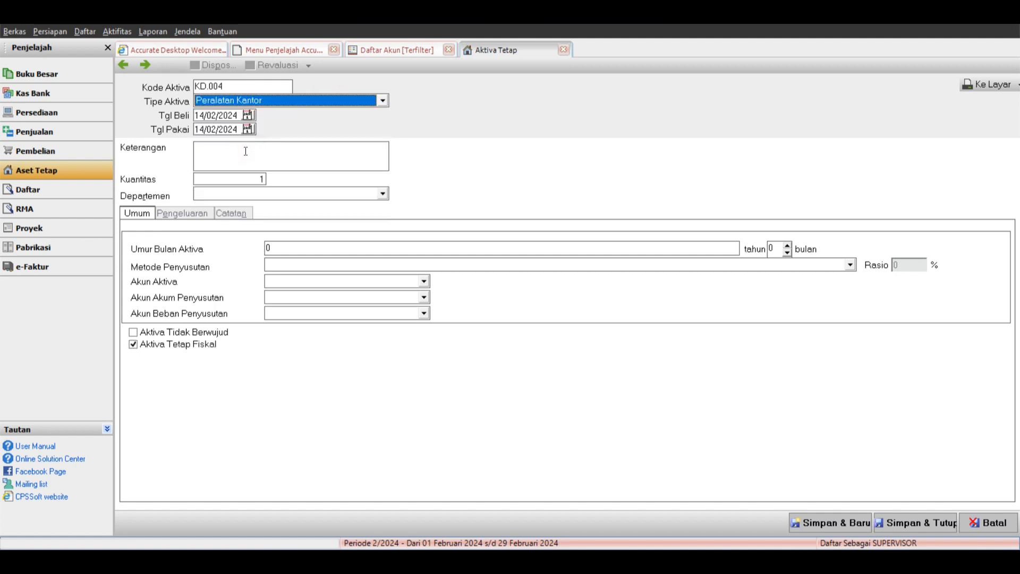
left_click(255, 160)
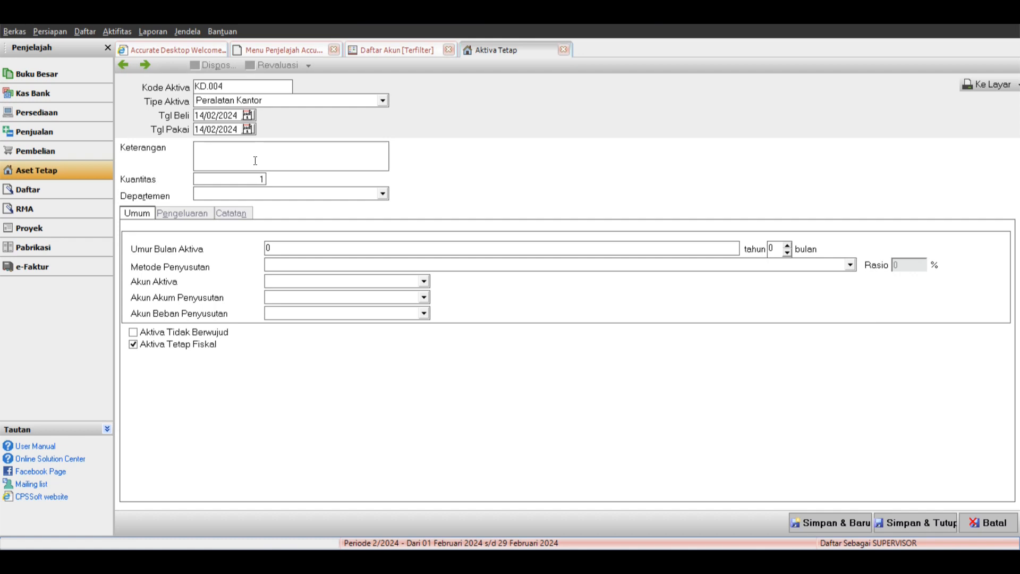
type("KOm")
key("BackSpace")
key("BackSpace")
type("omputer Server")
Set the asset's useful life to 8 years and its depreciation method to Metode Garis Lurus.
left_click(306, 249)
type("8")
left_click(314, 267)
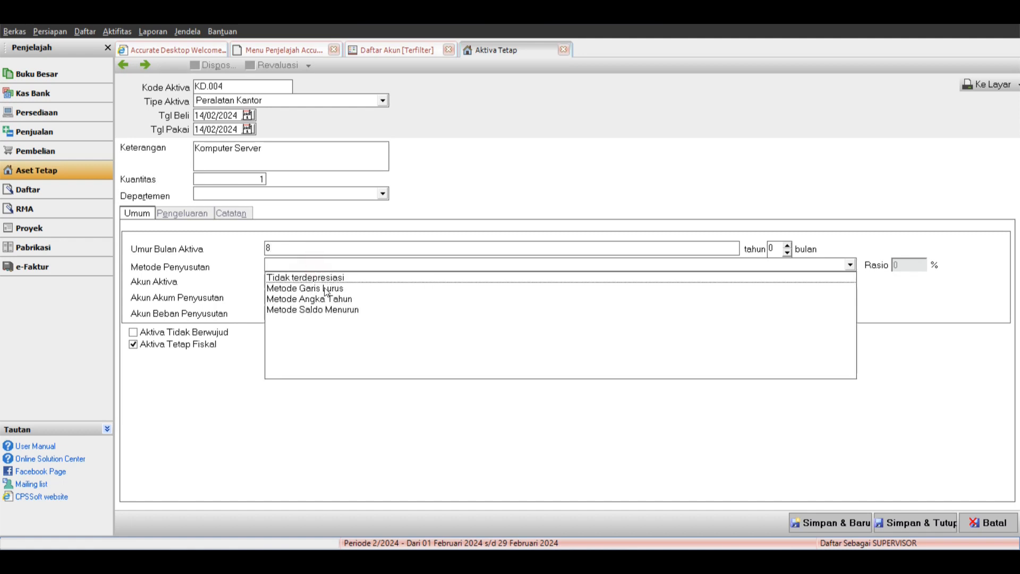
left_click(324, 286)
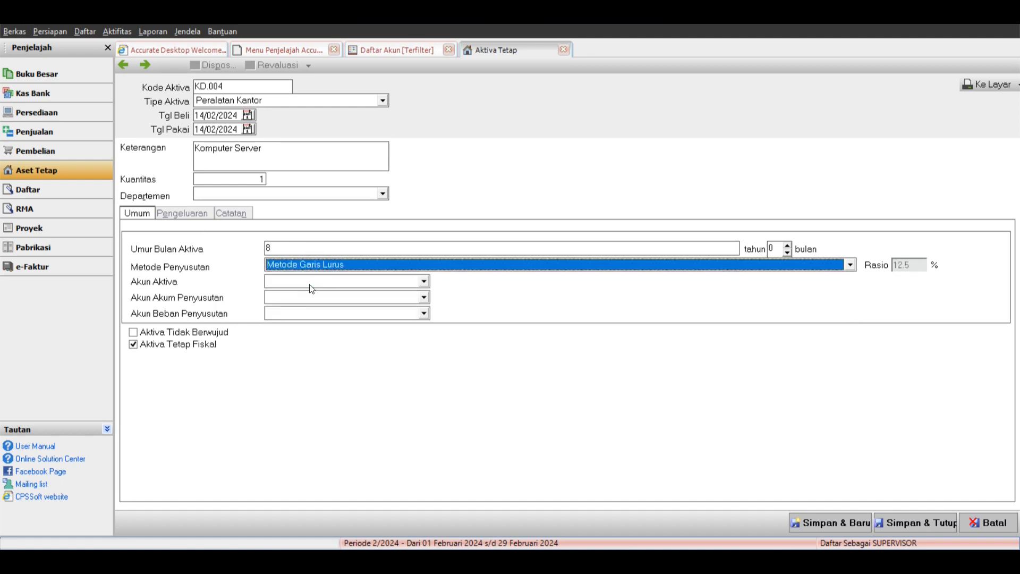
Assign Peralatan Kantor, Akum. Penys. Peralatan Kantor and Beban Penyusutan Peralatan Kantor as the asset, accumulated depreciation and depreciation expense accounts.
left_click(312, 282)
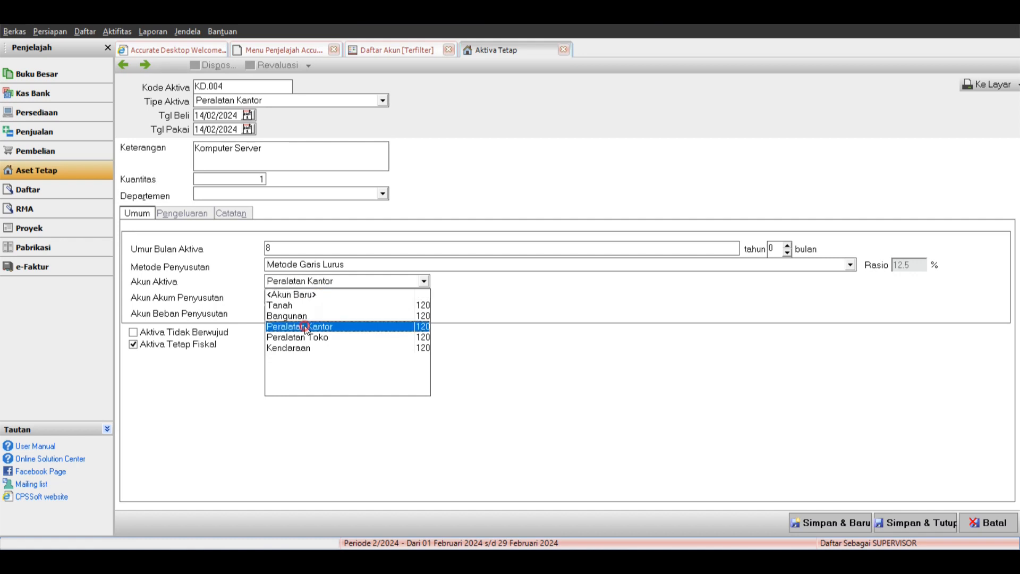
left_click(300, 326)
left_click(301, 297)
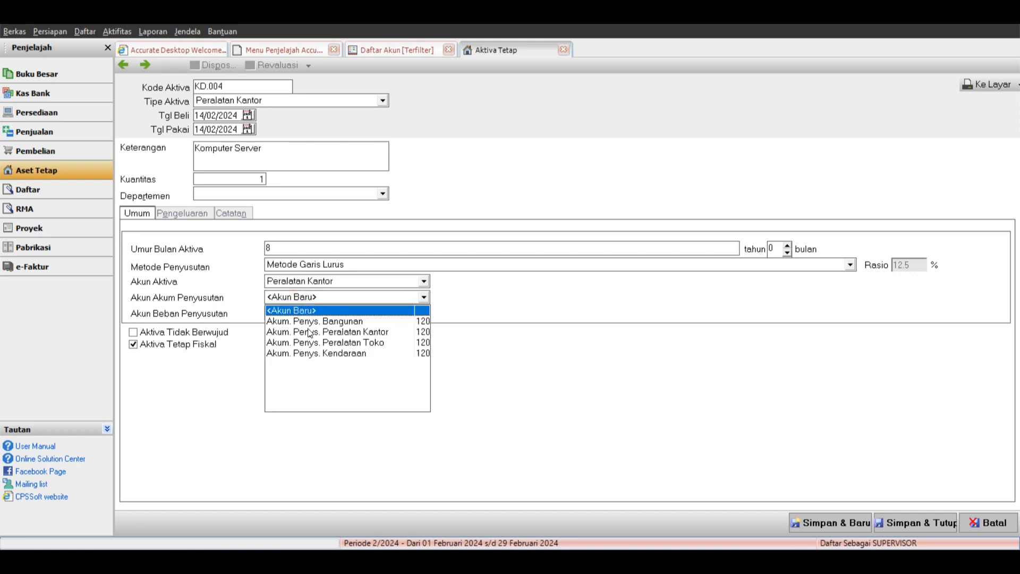
left_click(311, 333)
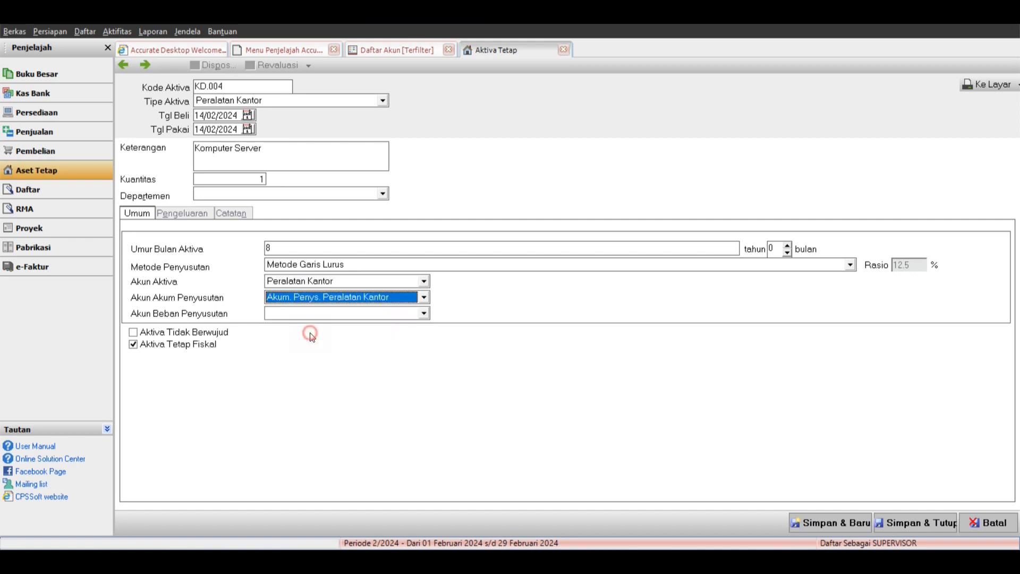
left_click(302, 313)
type("B")
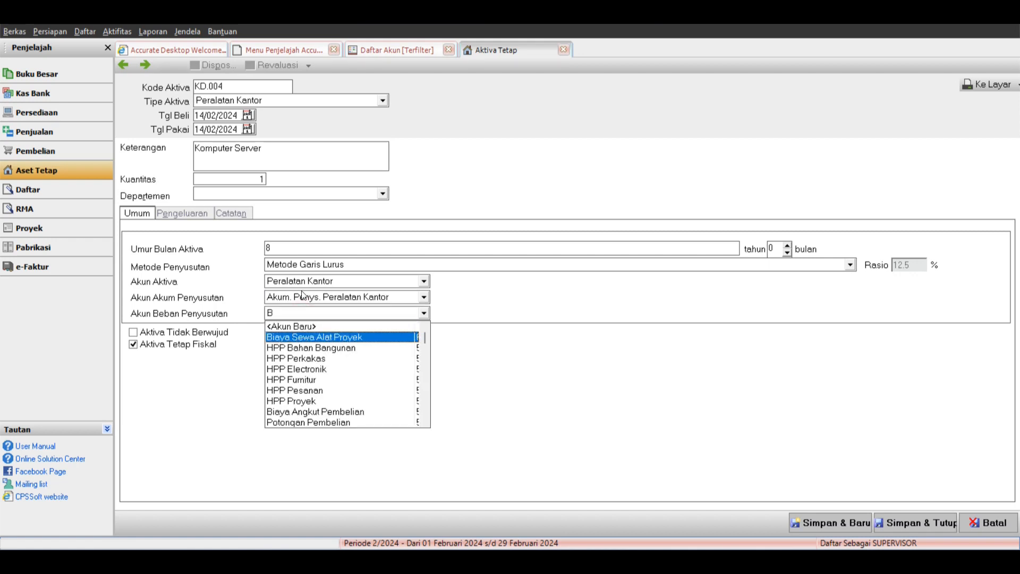
type("eb")
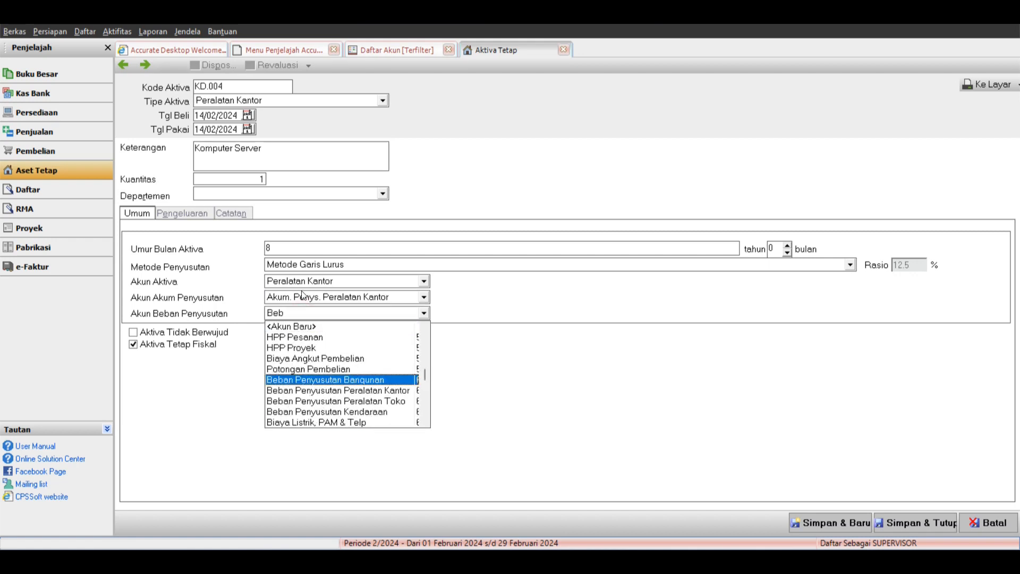
left_click(344, 390)
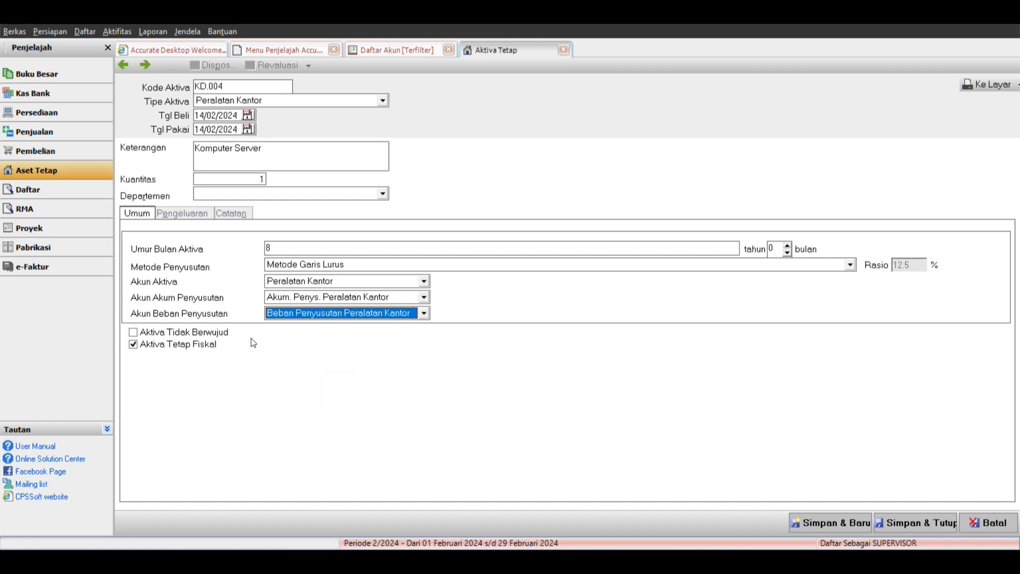
Add an expenditure line to the new asset using account 2106 Penerimaan Barang belum tertagih.
left_click(160, 212)
left_click(224, 212)
left_click(139, 214)
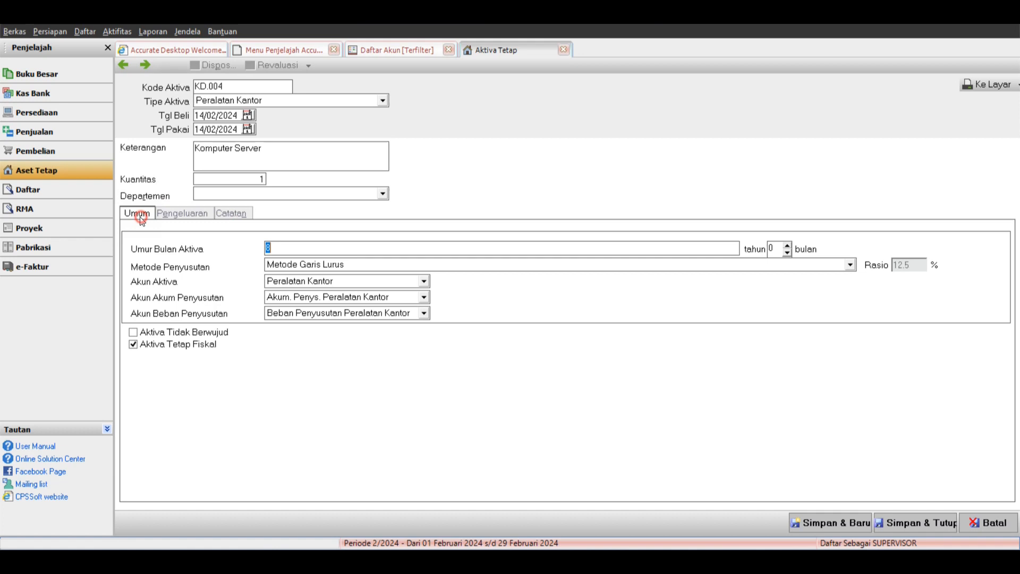
left_click(182, 214)
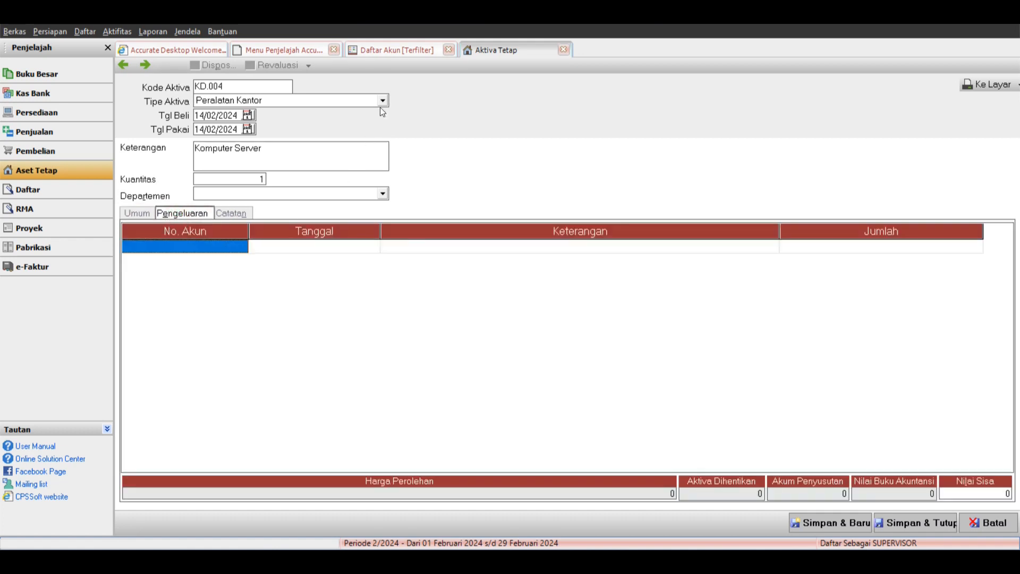
double_click(225, 247)
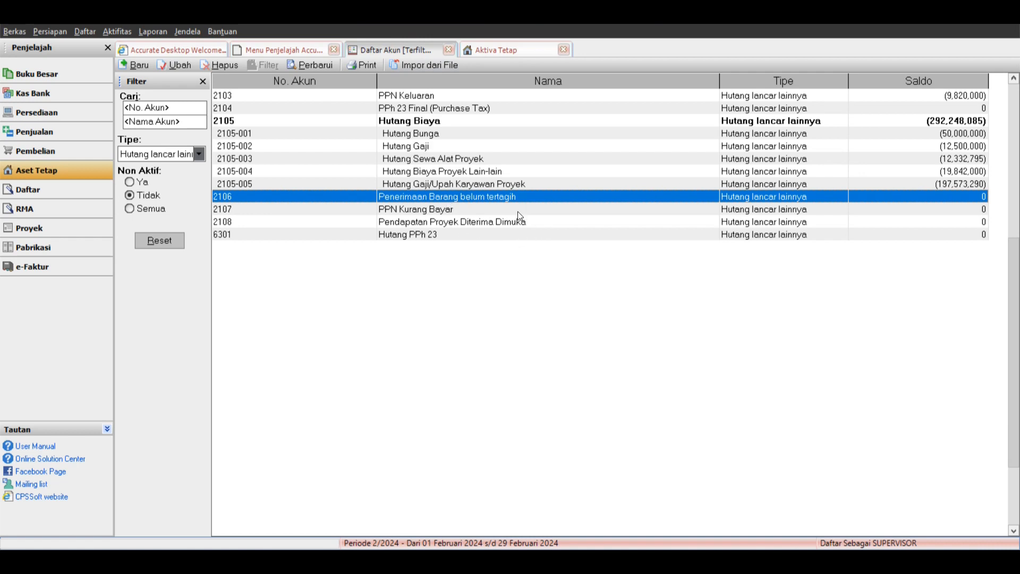
left_click(511, 54)
left_click(234, 246)
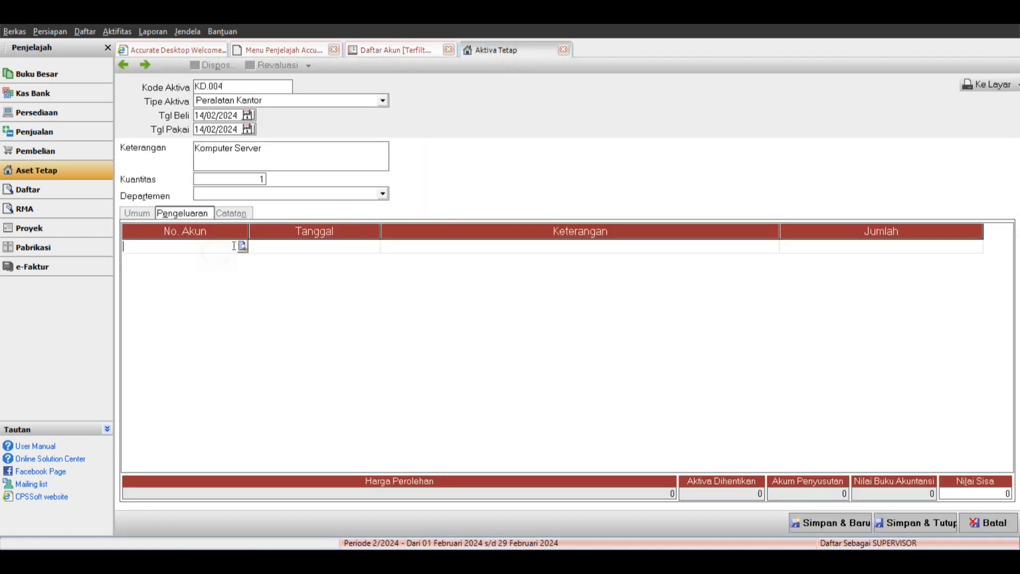
left_click(242, 245)
left_click(512, 204)
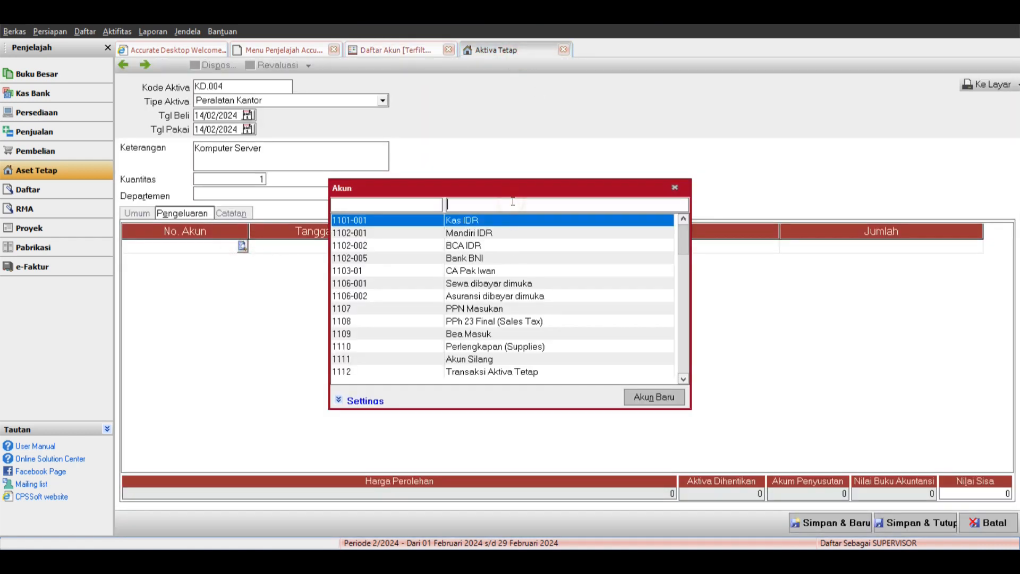
type("Pene")
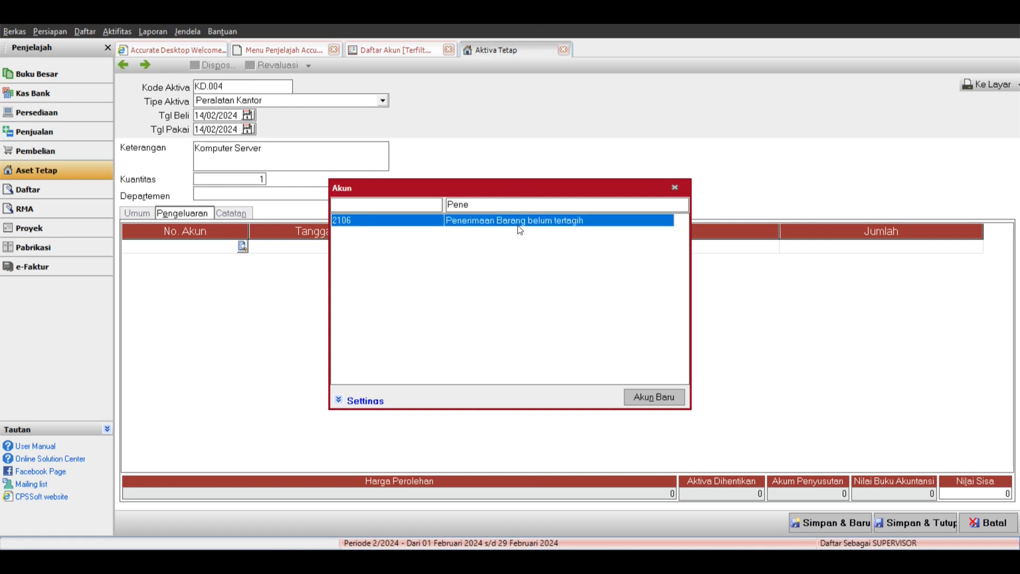
double_click(519, 221)
Set the expenditure line's amount to 12,000,000, then save and close the asset record.
left_click(795, 250)
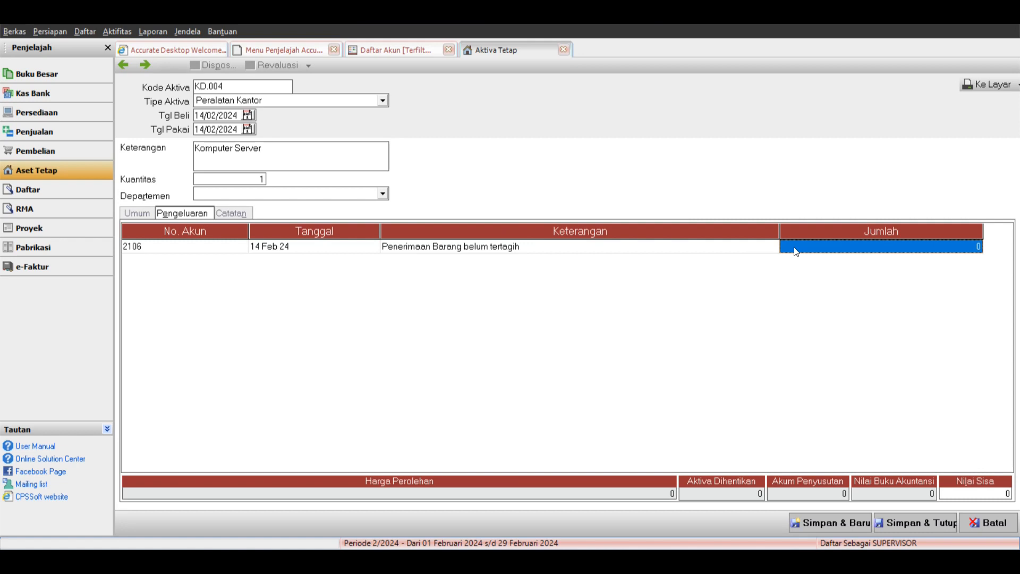
type("12")
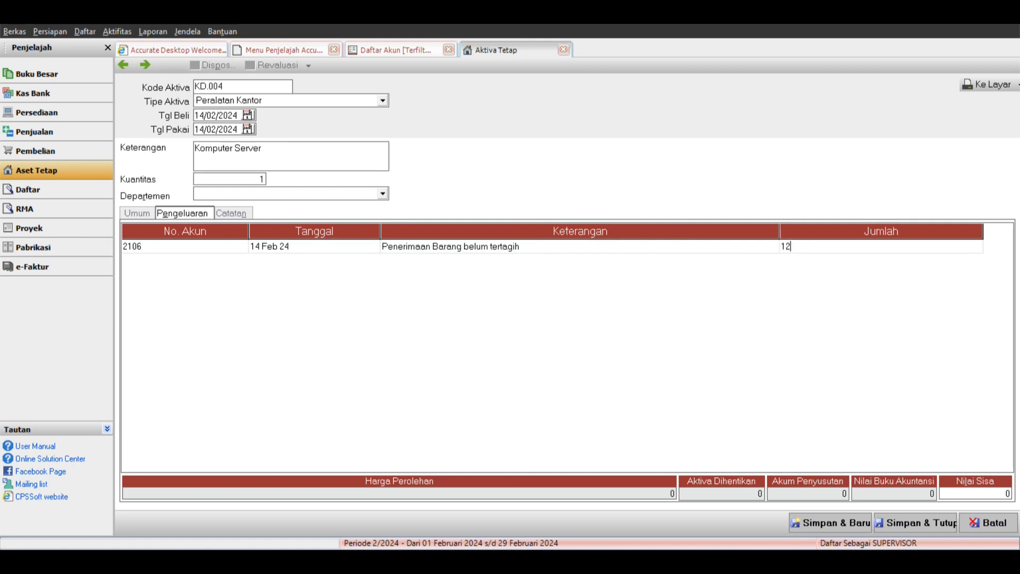
type(",000,000")
key("Return")
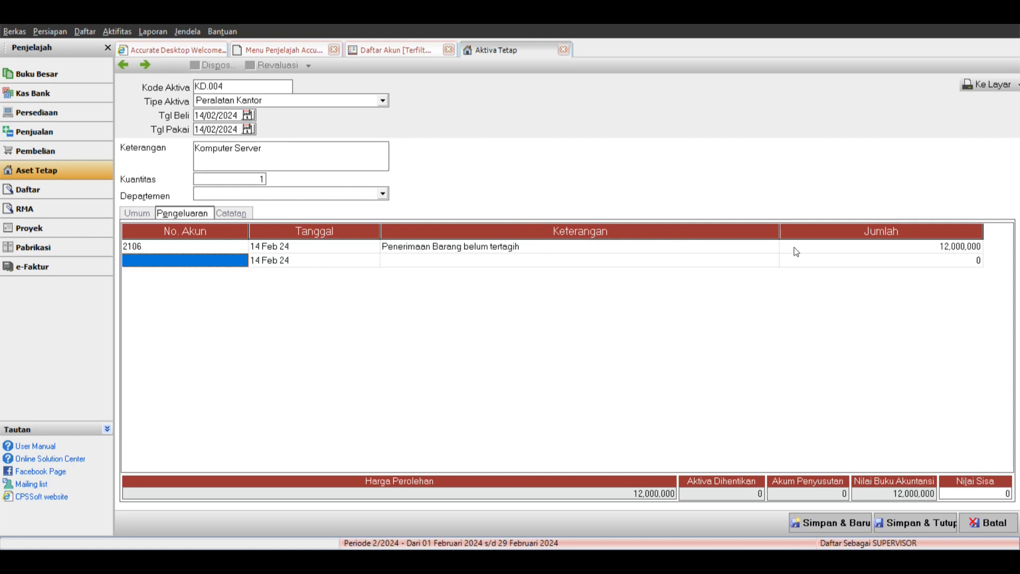
key("Up")
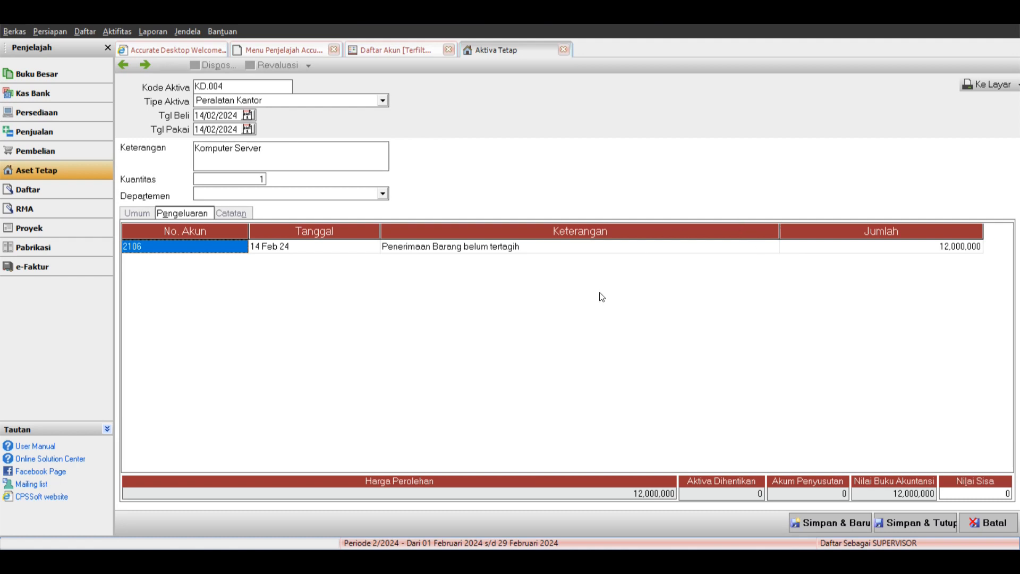
left_click(913, 524)
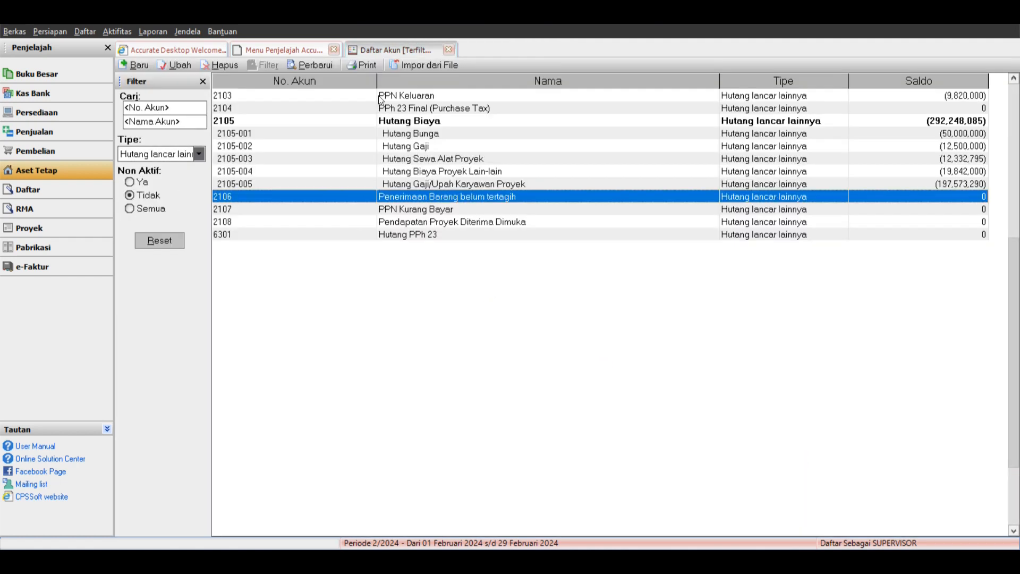
In Daftar Aktiva tetap, sort by Tgl Pakai to find the Komputer Server asset and widen the Tipe Aktiva column.
left_click(285, 50)
left_click(250, 233)
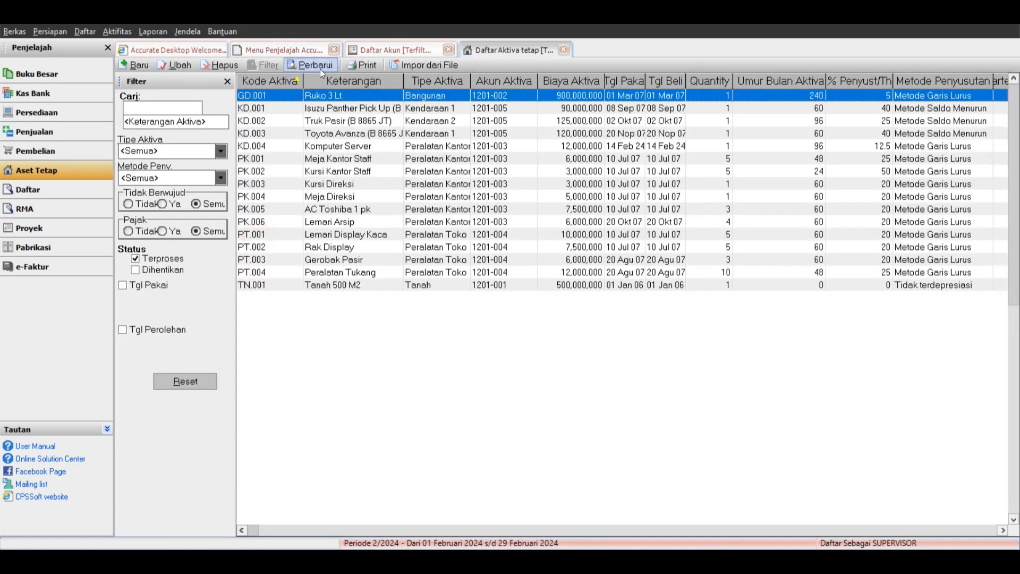
left_click(359, 160)
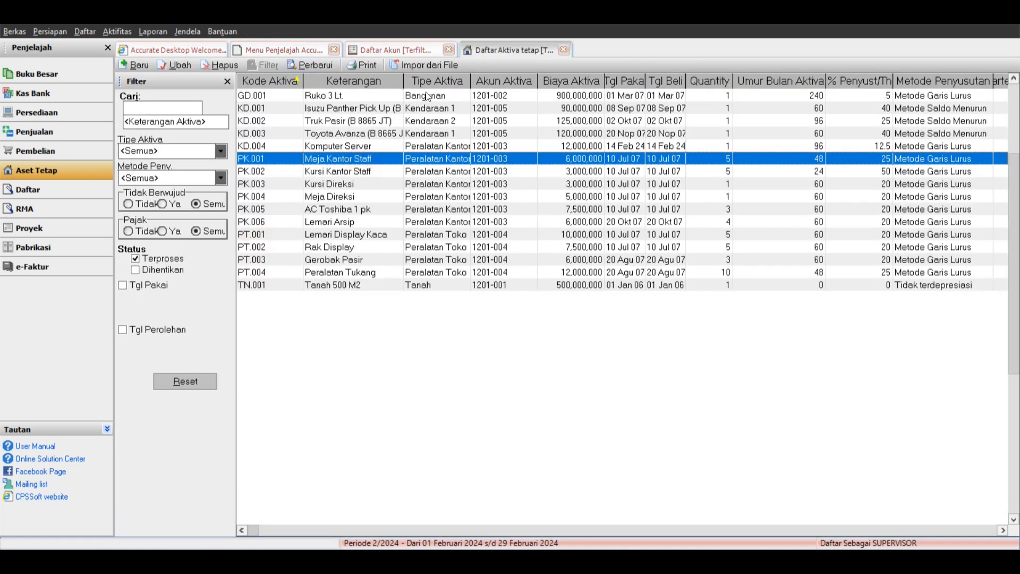
left_click(630, 81)
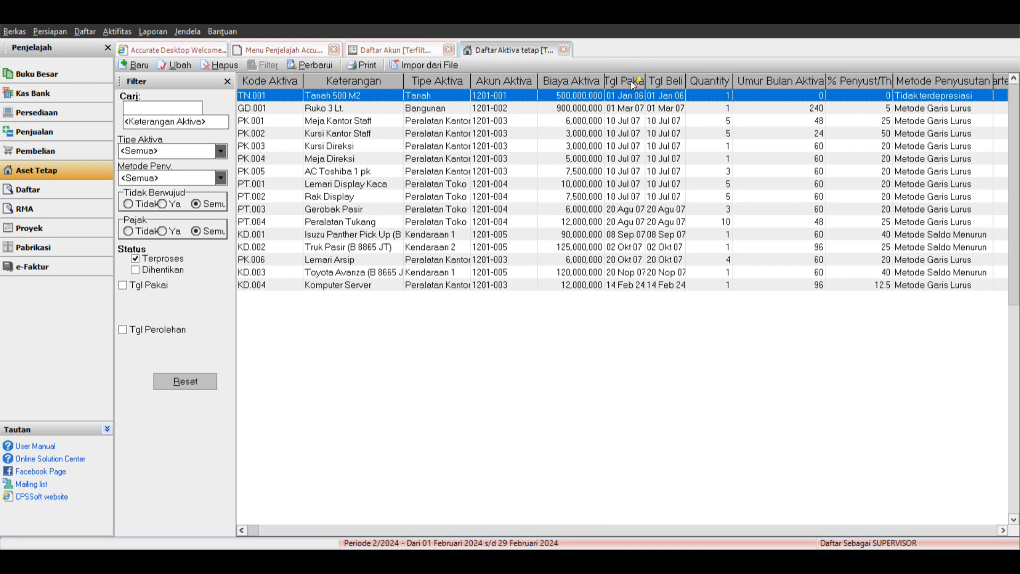
left_click(423, 285)
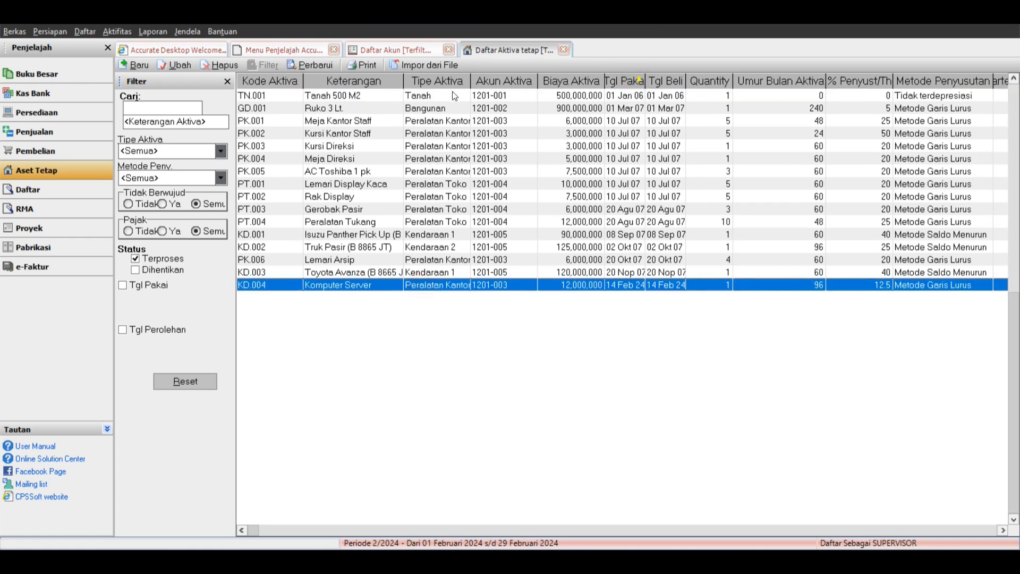
left_click_drag(471, 81, 501, 83)
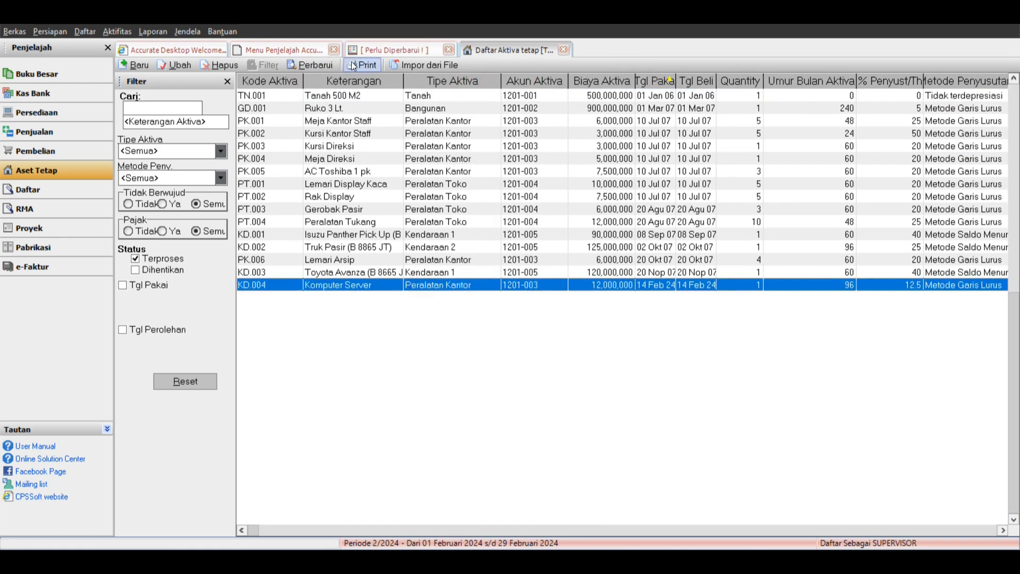
Refresh Daftar Akun to check the balance of account 2106 Penerimaan Barang belum tertagih.
left_click(392, 50)
left_click(309, 65)
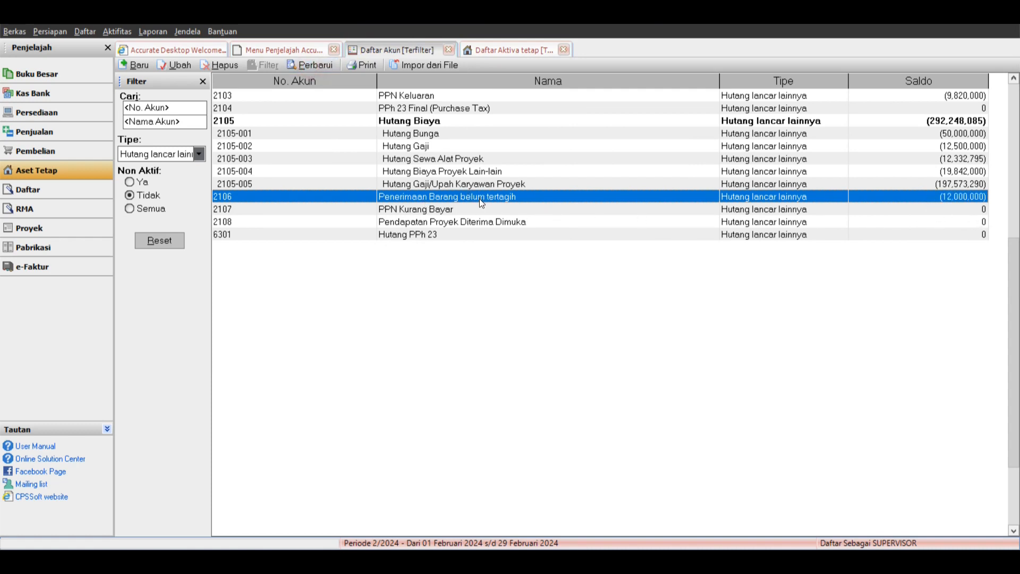
Create a new supplier named X-Com Toko from the supplier list, save it and refresh the list.
left_click(89, 199)
left_click(183, 241)
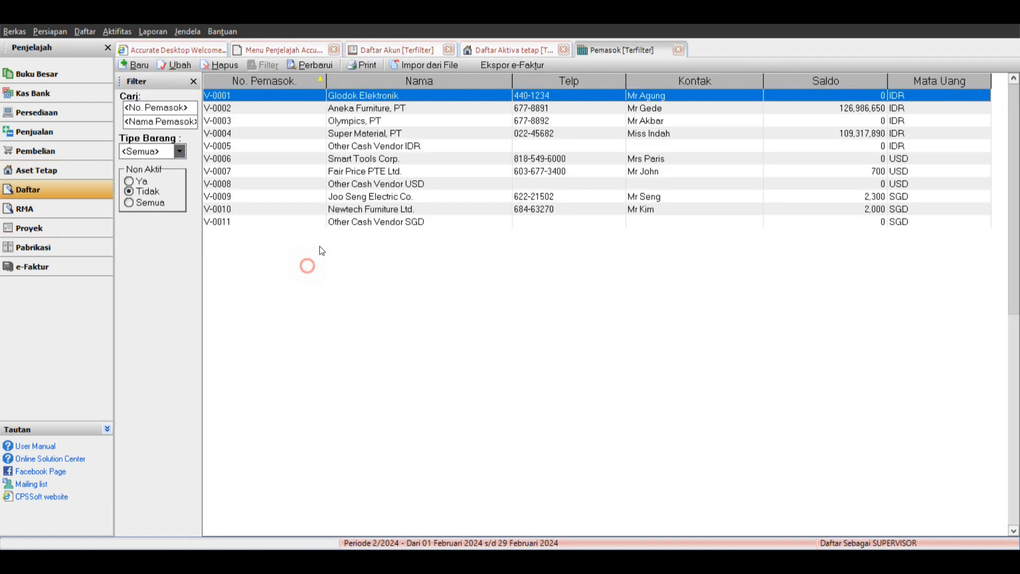
left_click(139, 65)
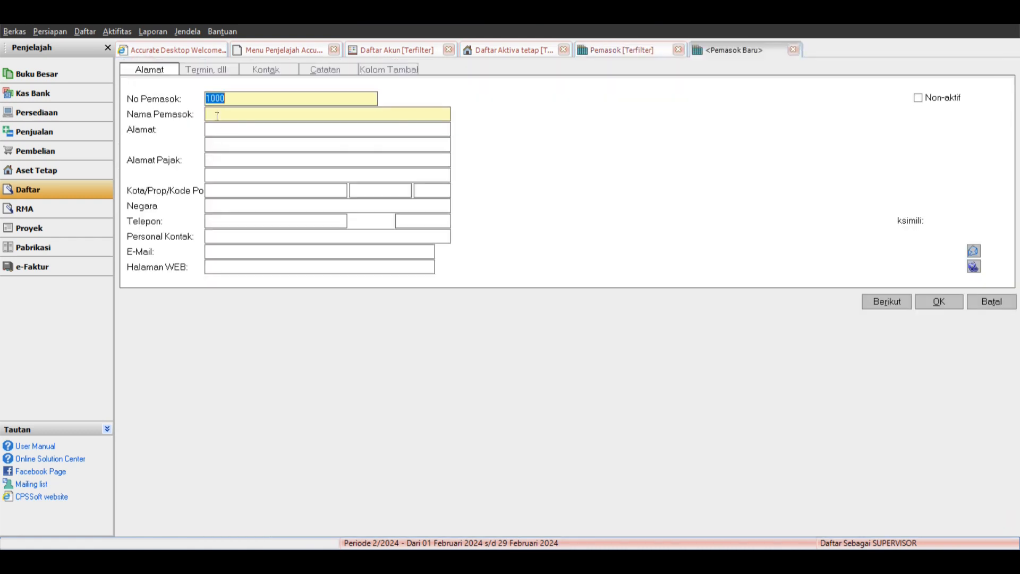
left_click(229, 114)
type("X-Com Toko")
left_click(938, 301)
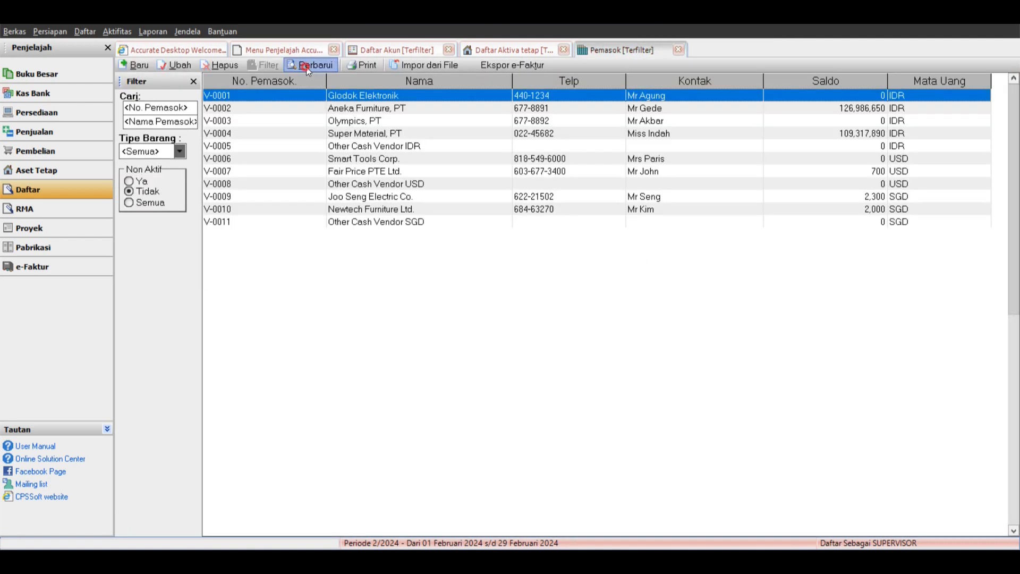
left_click(308, 66)
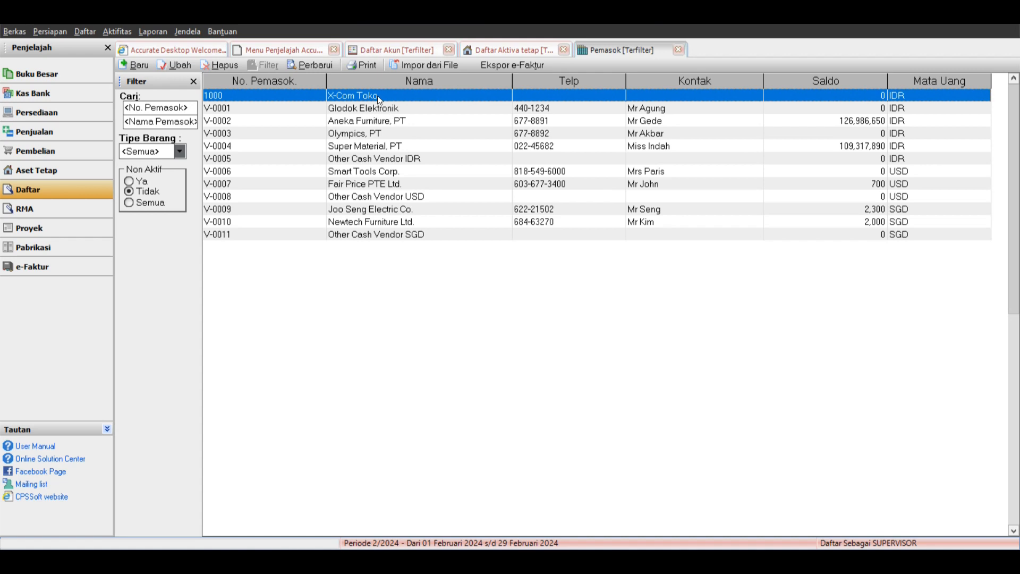
Review the X-Com Toko supplier record, close it, and check account 2106 Penerimaan Barang belum tertagih in Daftar Akun.
double_click(311, 96)
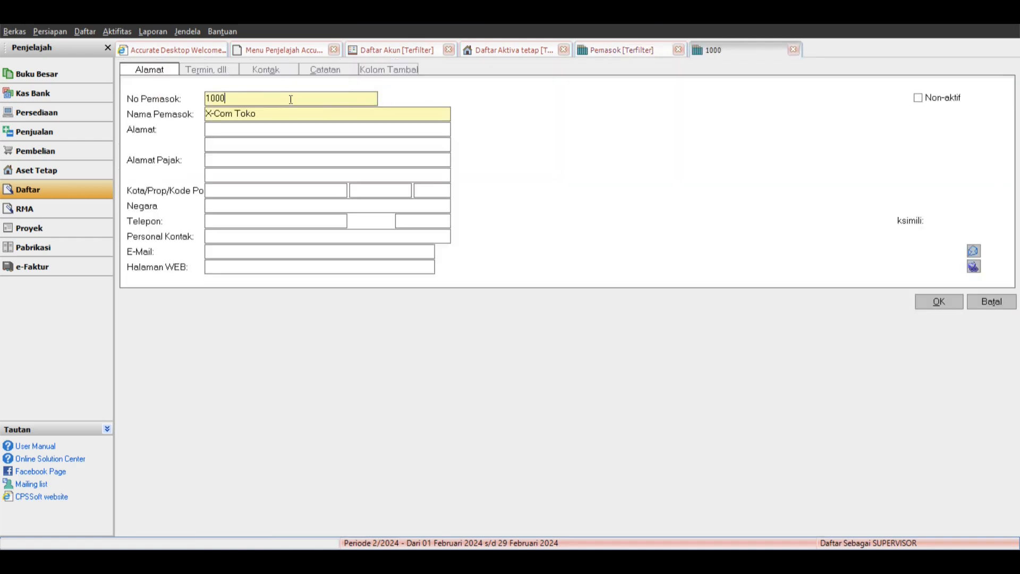
left_click(968, 298)
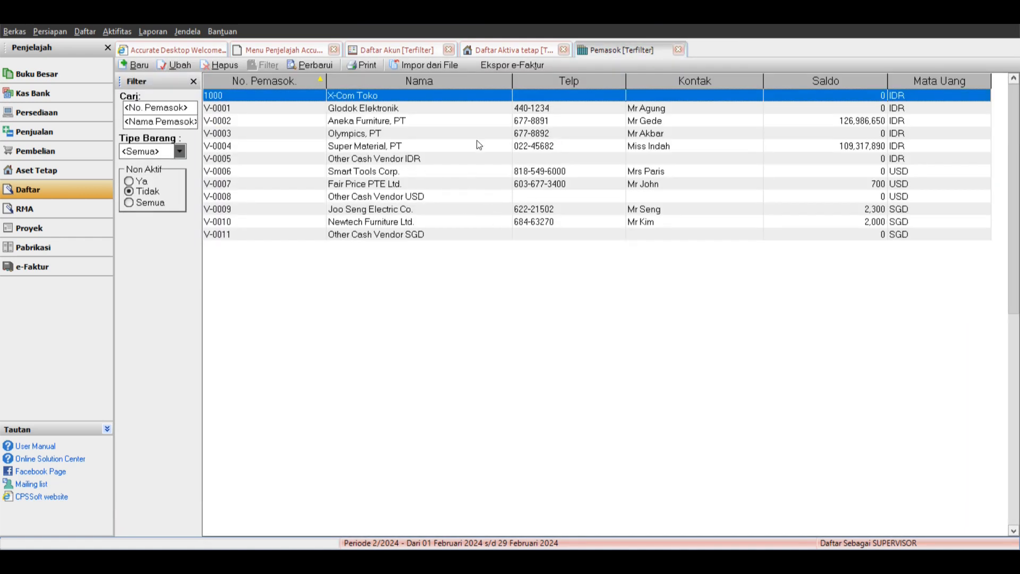
left_click(377, 49)
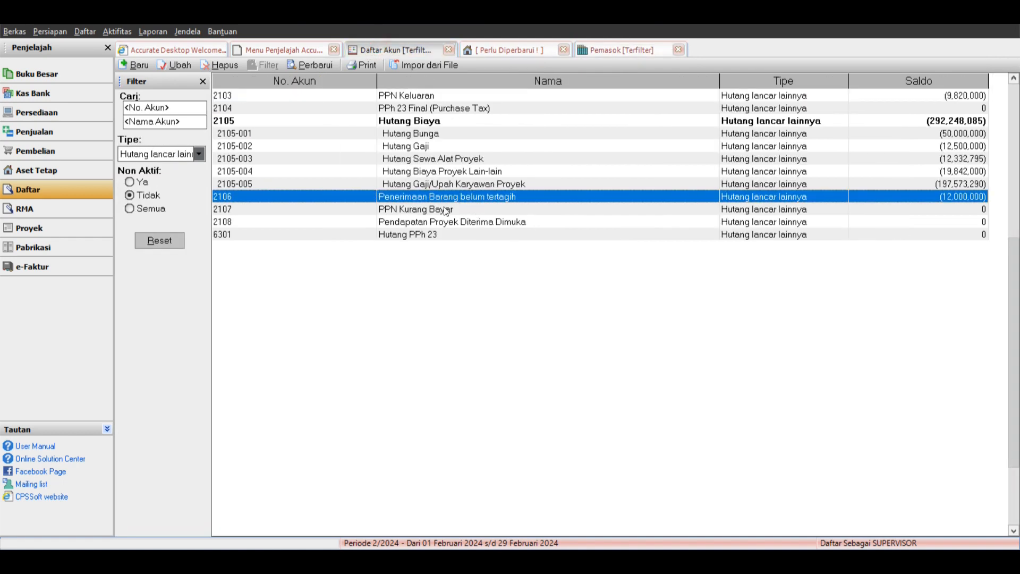
Start a new Journal Voucher and describe it as "Pengakuan Hutang Atas Pembelian Komputer Server di Toko X-Com".
left_click(35, 74)
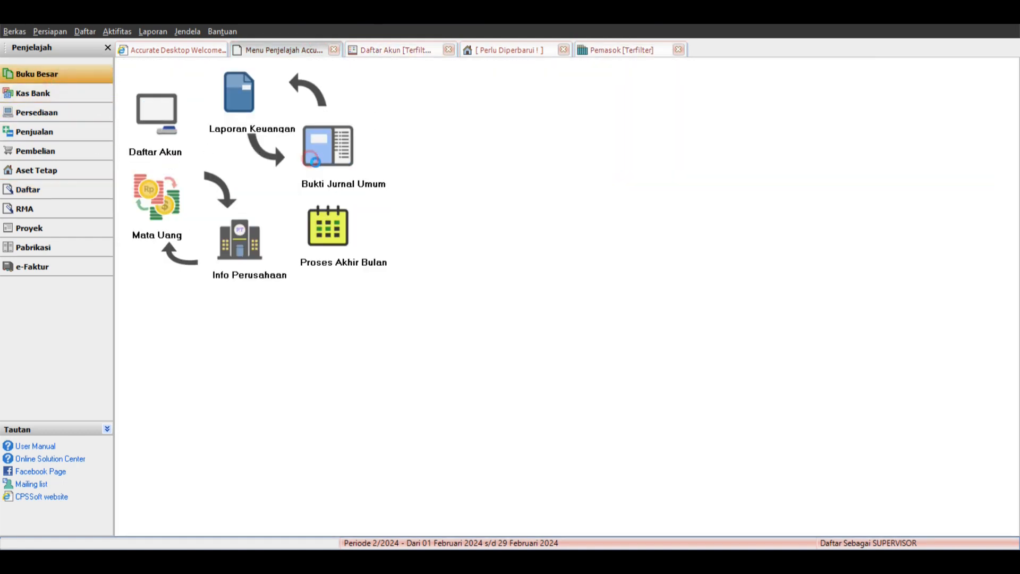
left_click(328, 146)
left_click(284, 158)
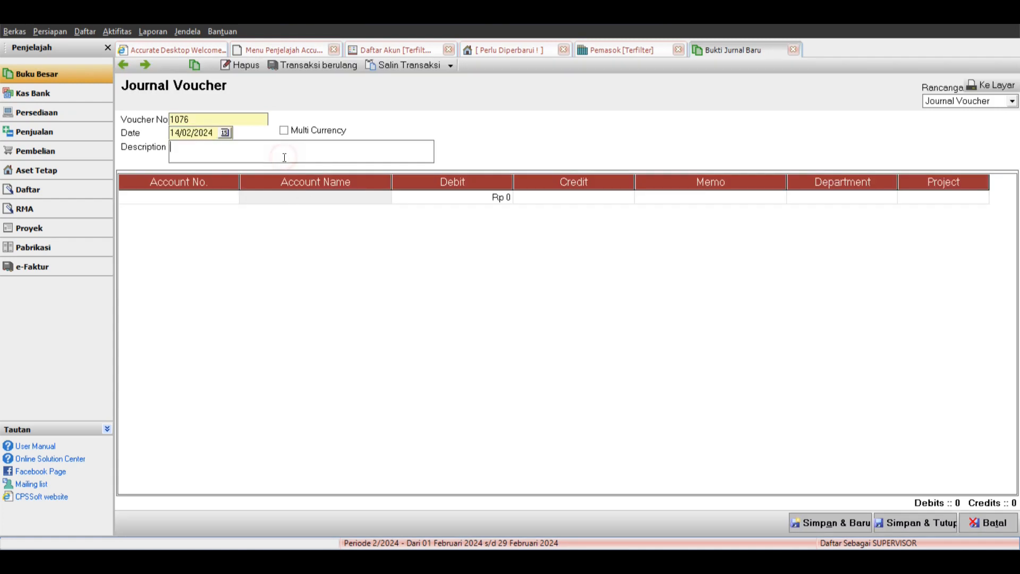
type("Pengakuan Hutang")
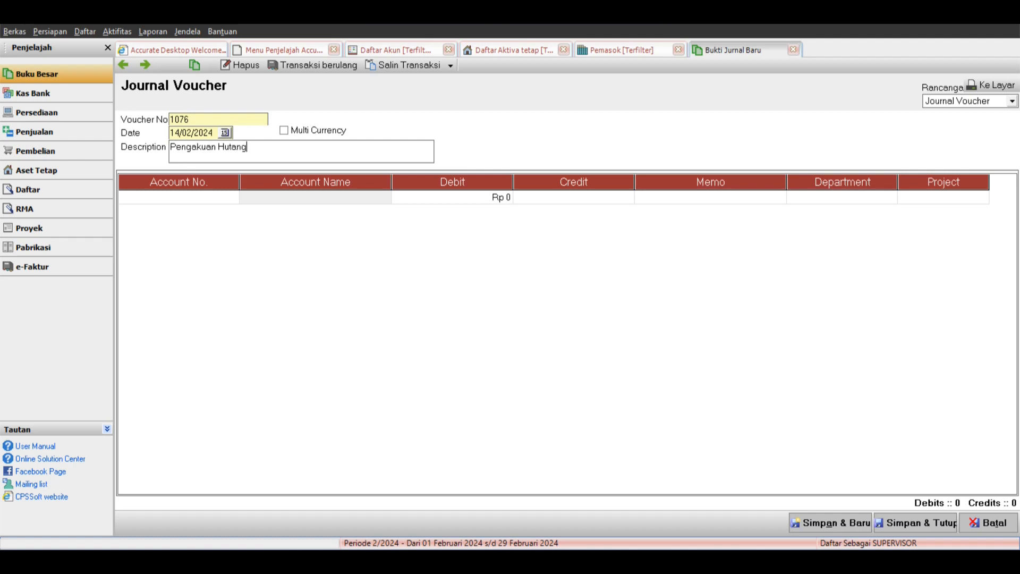
type(" Atas Pembelian Kompu")
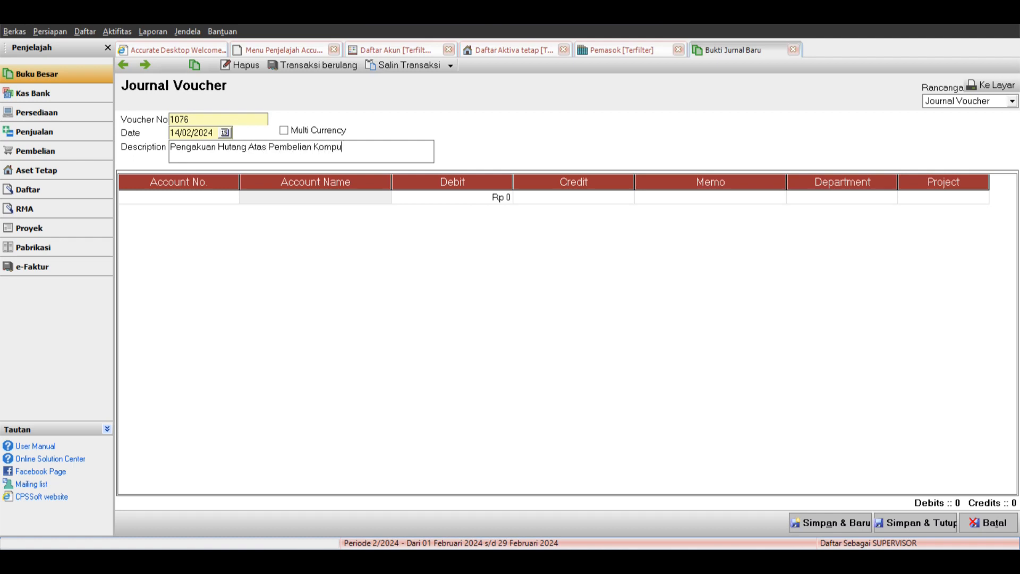
type("ter Server di Toko X")
key("ctrl+a")
type("CO")
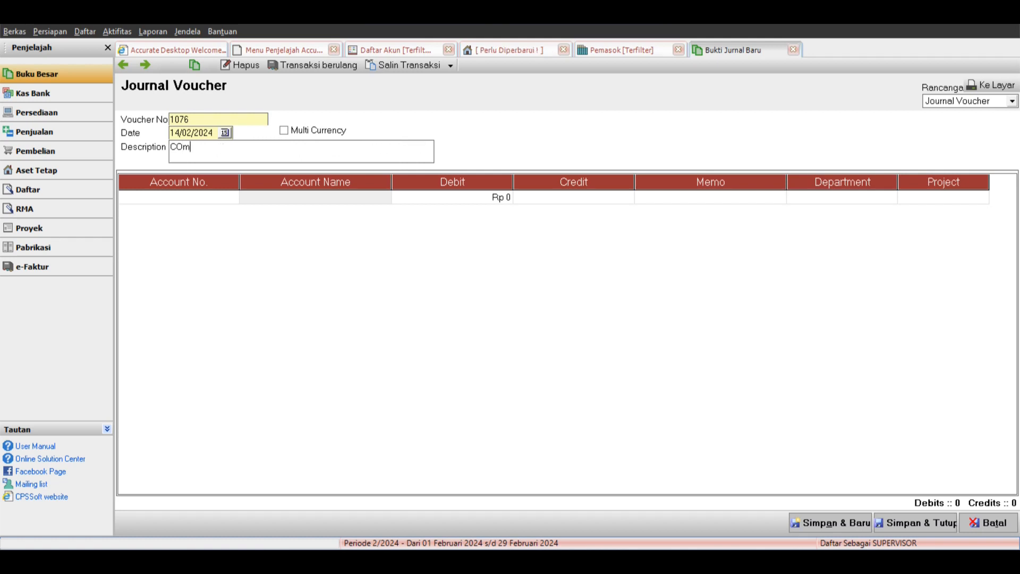
key("BackSpace")
type("om")
key("ctrl+z")
Search the accounts for "belum" and assign 2106 Penerimaan Barang belum tertagih to the first journal line.
left_click(227, 248)
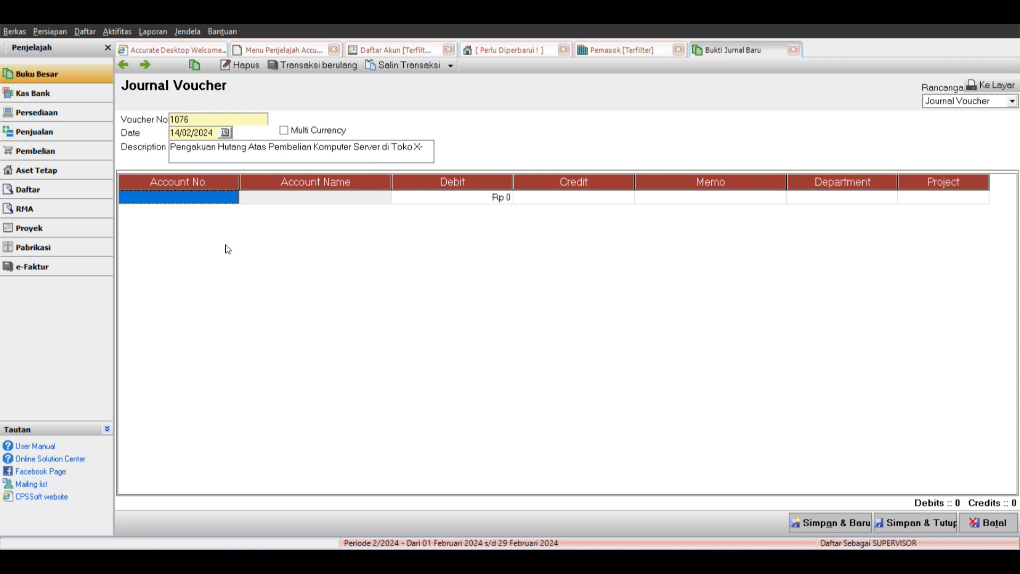
left_click(227, 248)
type("belum")
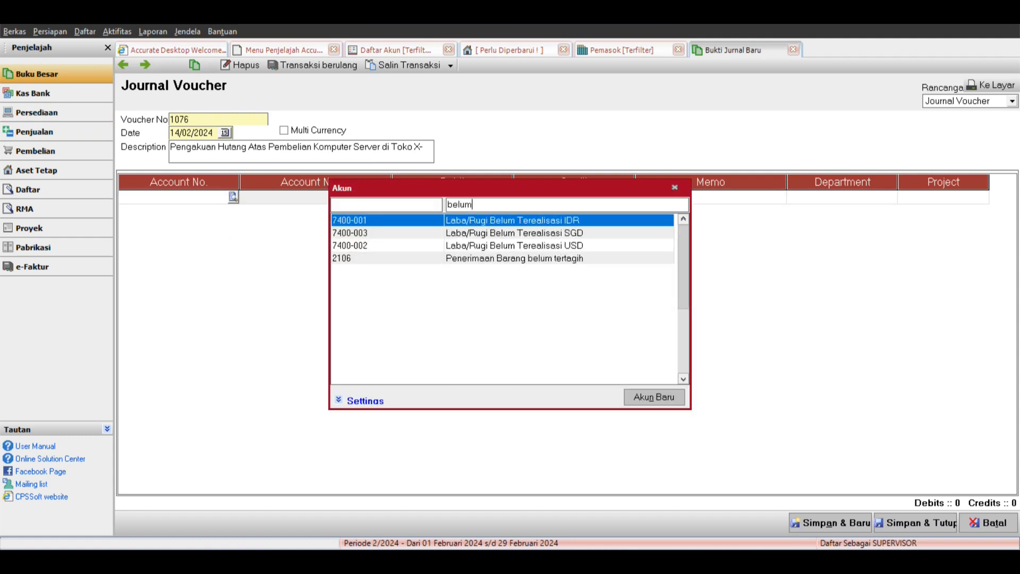
key("Down")
key("Down")
key("Down")
key("Return")
key("Return")
Set the first journal line's debit to 12,000,000 and paste the voucher description as its memo.
type("1")
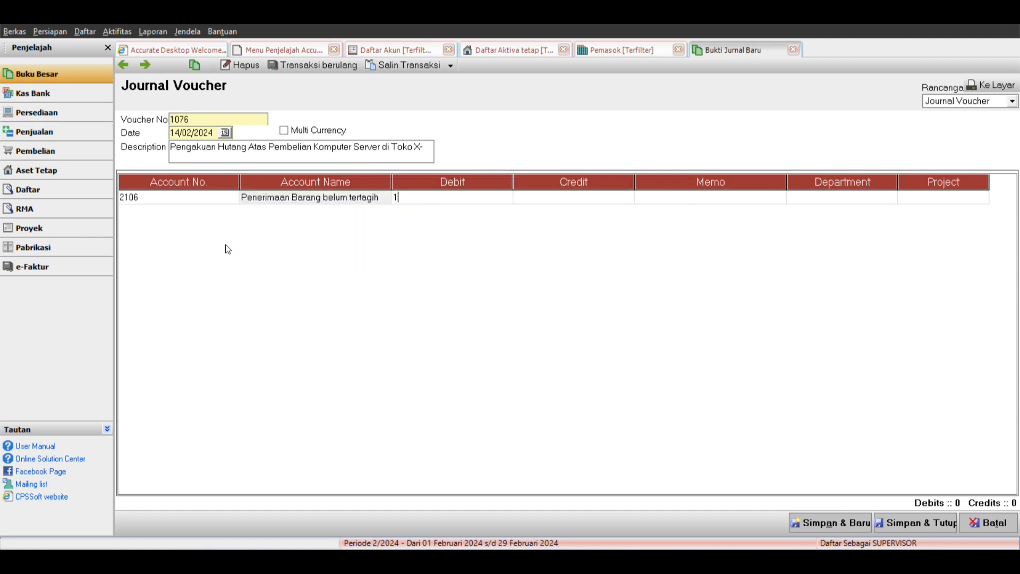
type("2,000,000")
key("Return")
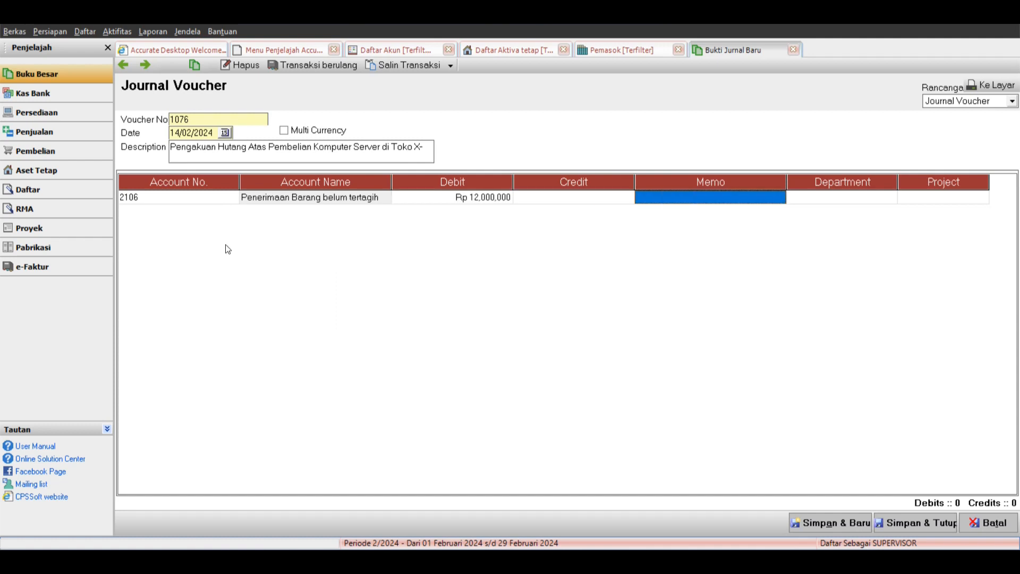
key("ctrl+v")
key("Return")
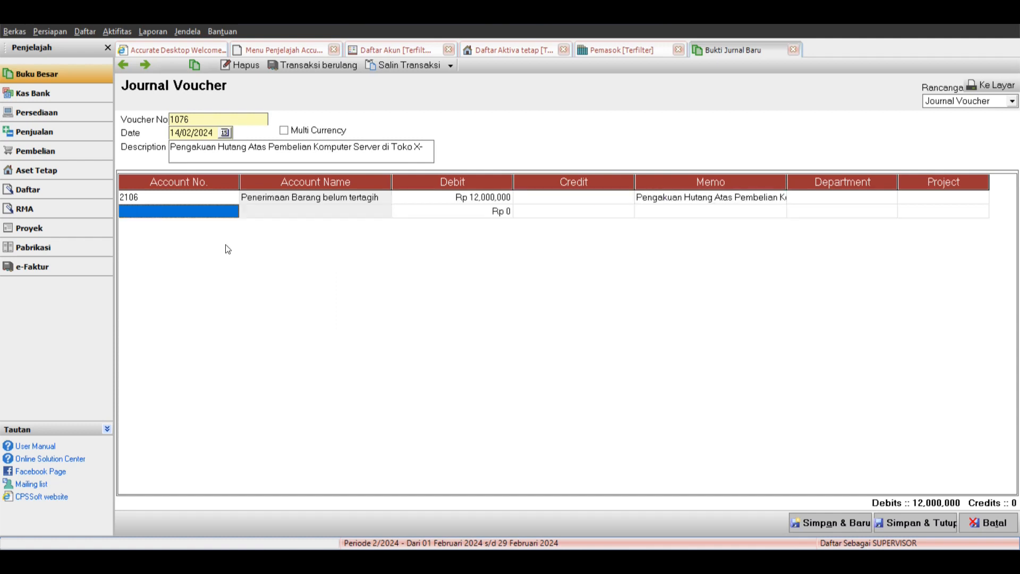
Add a balancing 12,000,000 credit line on 2101.1 Hutang Usaha with the same memo and X-Com Toko as its subsidiary ledger.
type("usaha")
key("Return")
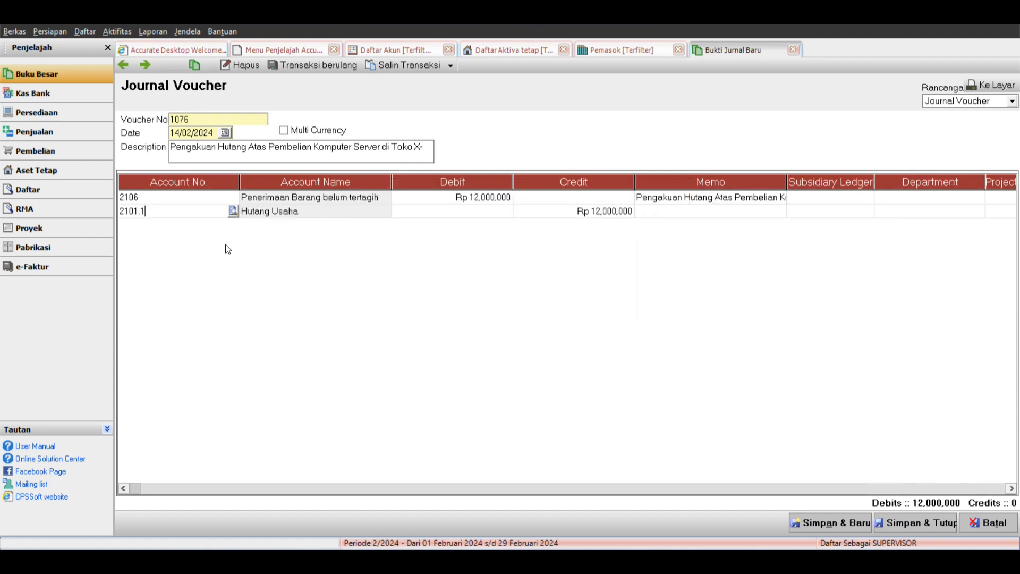
key("Return")
key("Return")
key("Return")
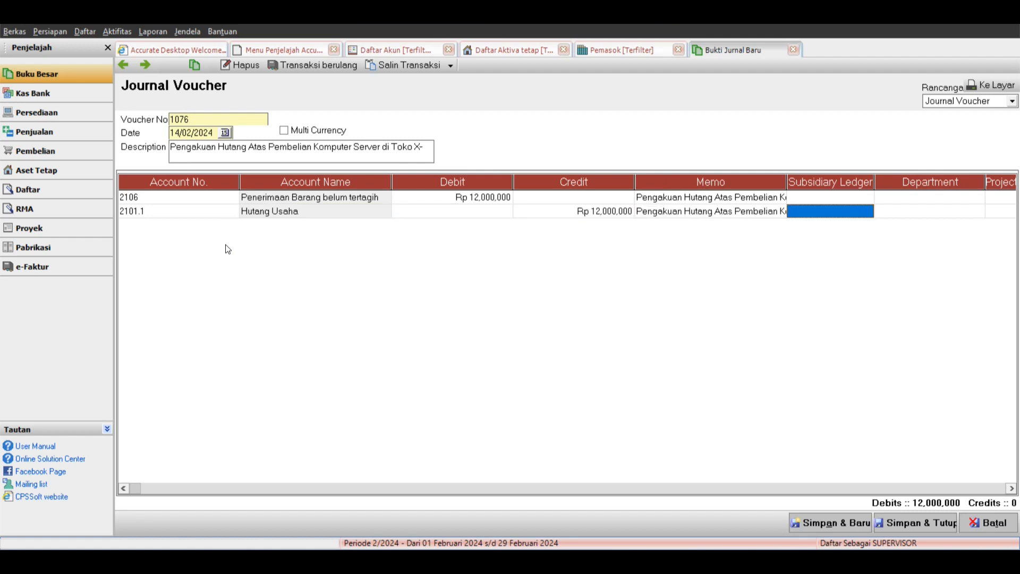
double_click(823, 212)
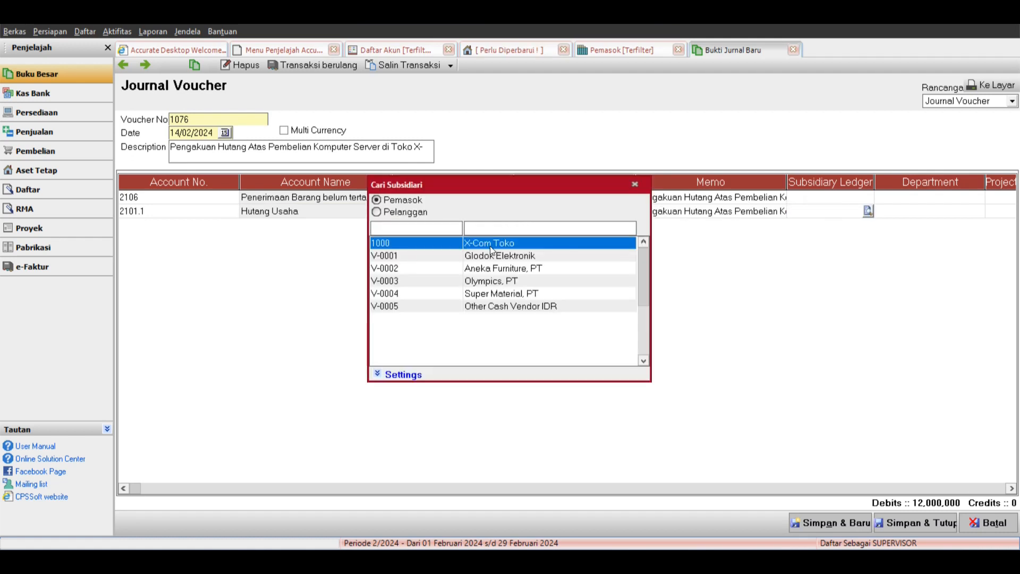
double_click(491, 248)
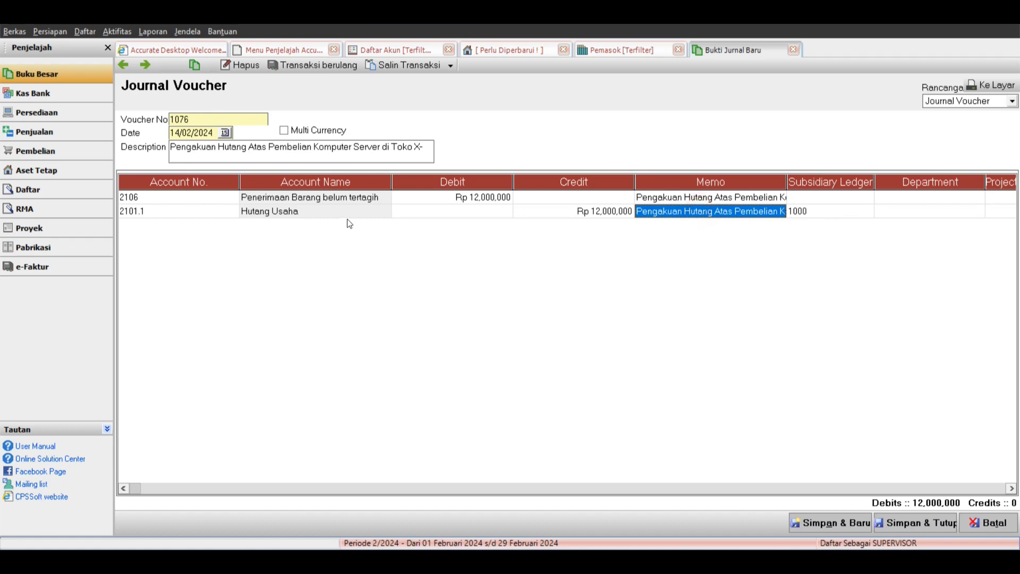
left_click(463, 200)
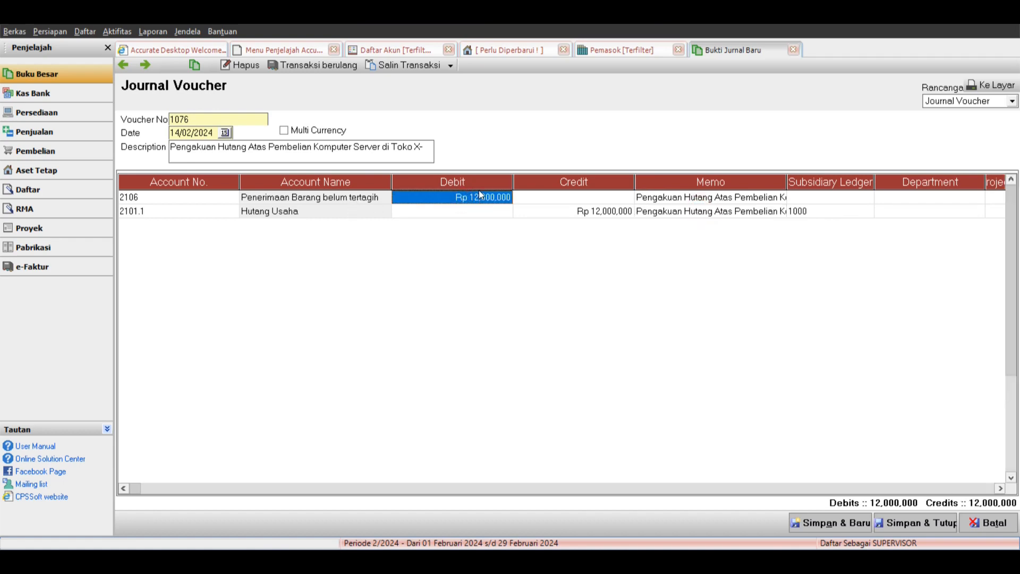
Close Daftar Aktiva tetap and refresh Daftar Akun and the supplier list to check account 2106 and X-Com Toko before posting.
left_click(416, 54)
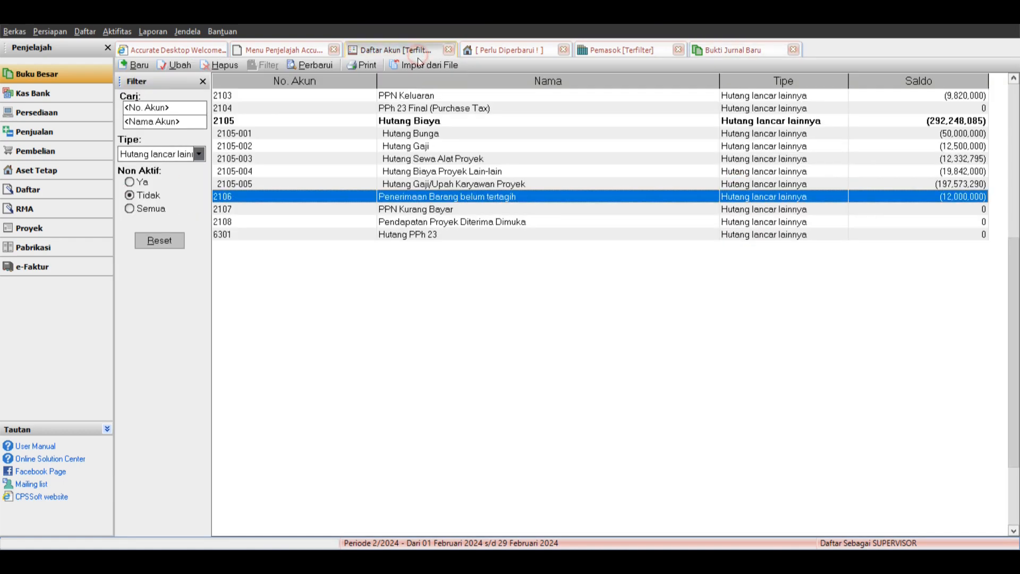
left_click(518, 51)
left_click(562, 50)
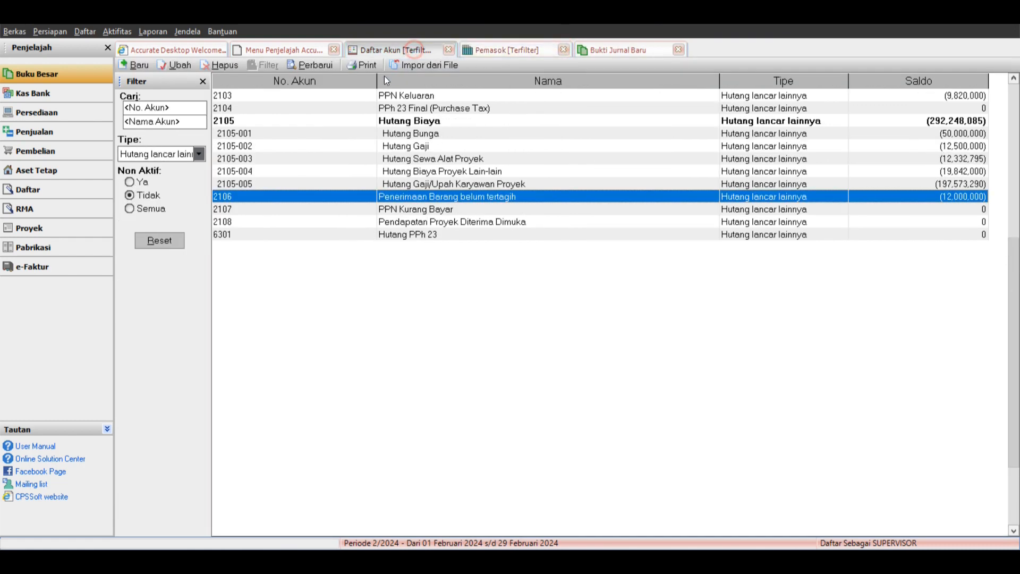
left_click(318, 67)
left_click(515, 52)
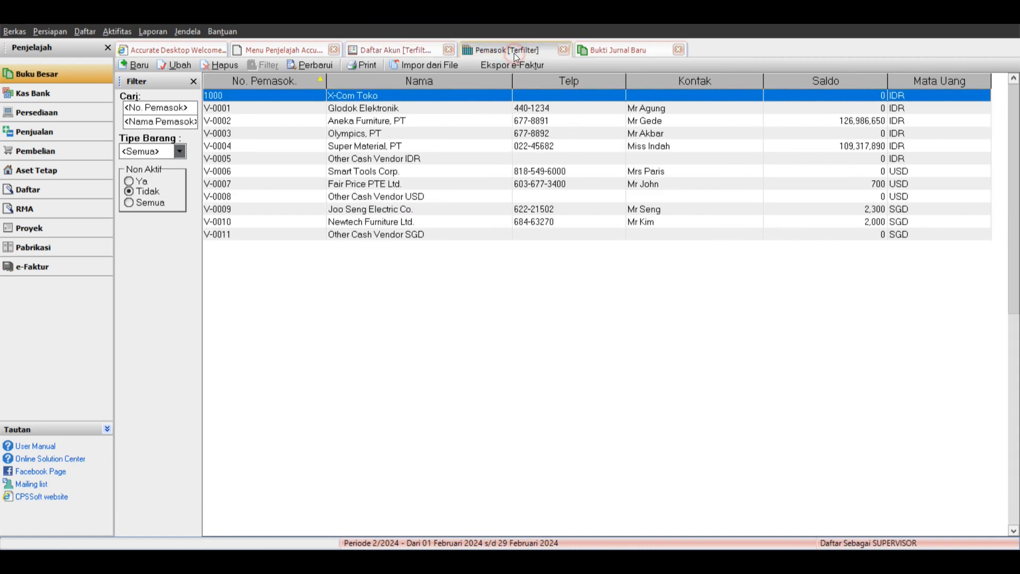
left_click(318, 69)
Return to the journal voucher, review its debit and credit lines, then save and close it.
double_click(734, 94)
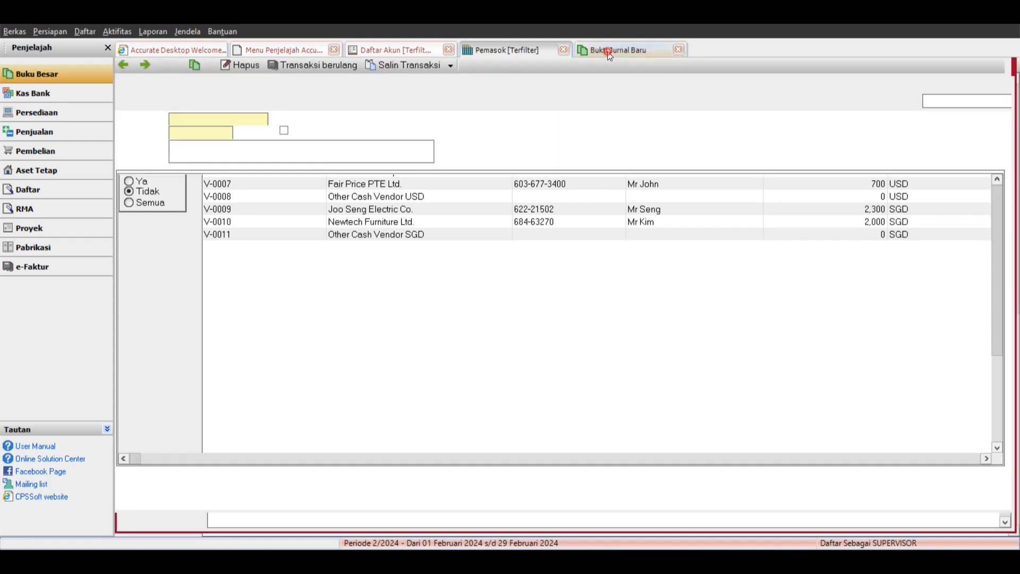
left_click(548, 205)
left_click(482, 201)
left_click(545, 212)
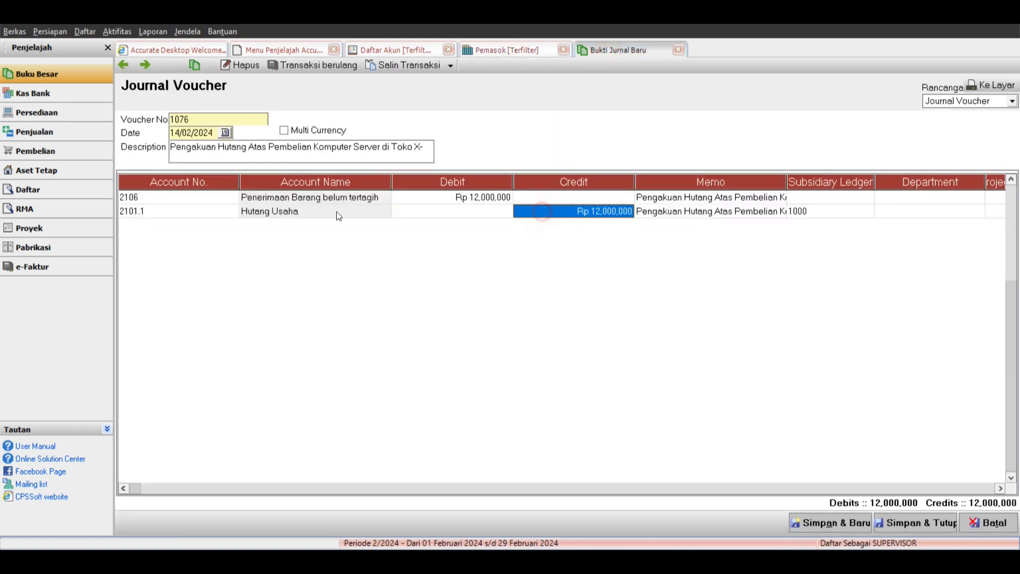
left_click(915, 522)
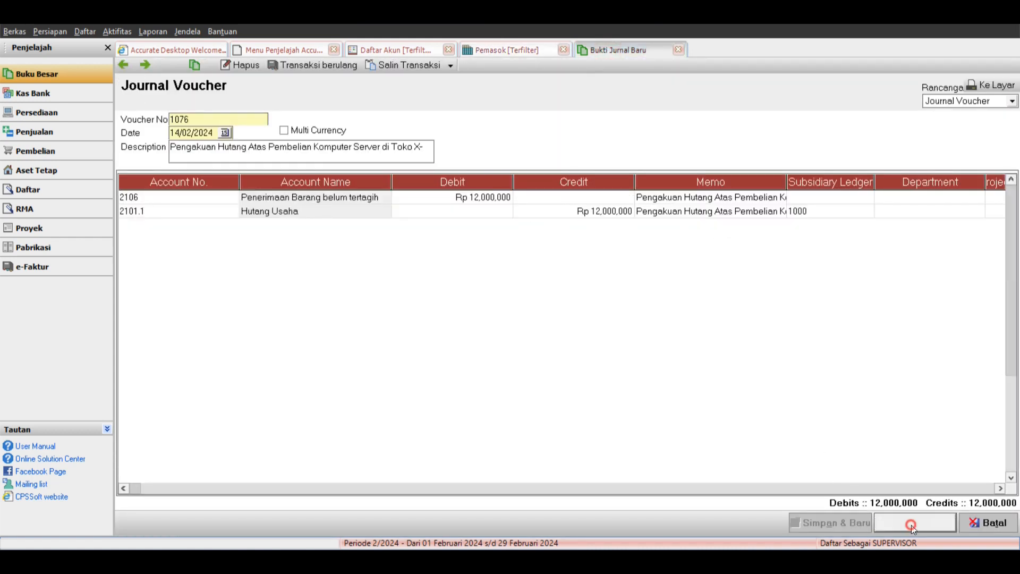
Refresh Daftar Akun and the supplier list to check the balances of account 2106 and X-Com Toko after posting the voucher.
left_click(390, 51)
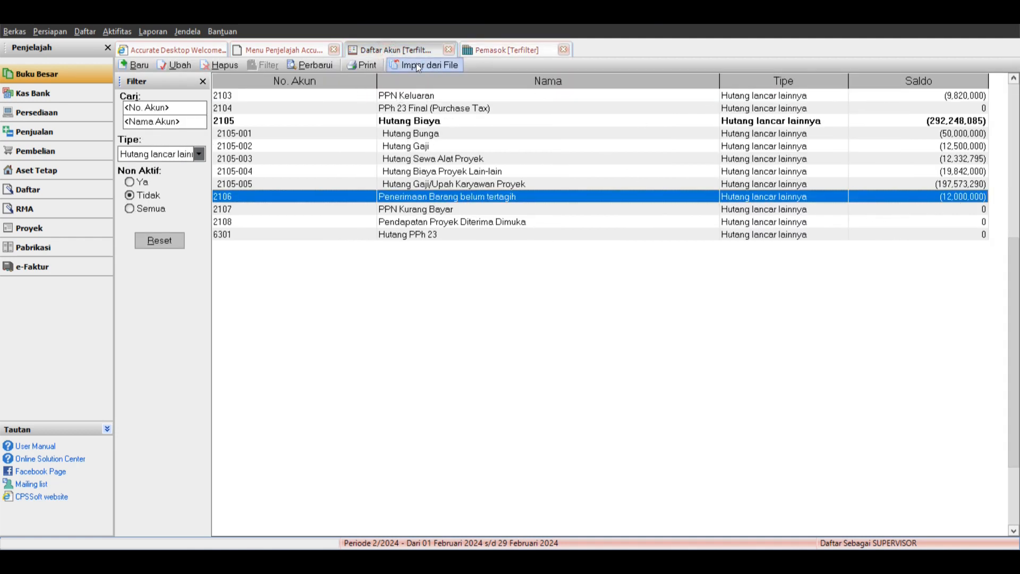
left_click(310, 64)
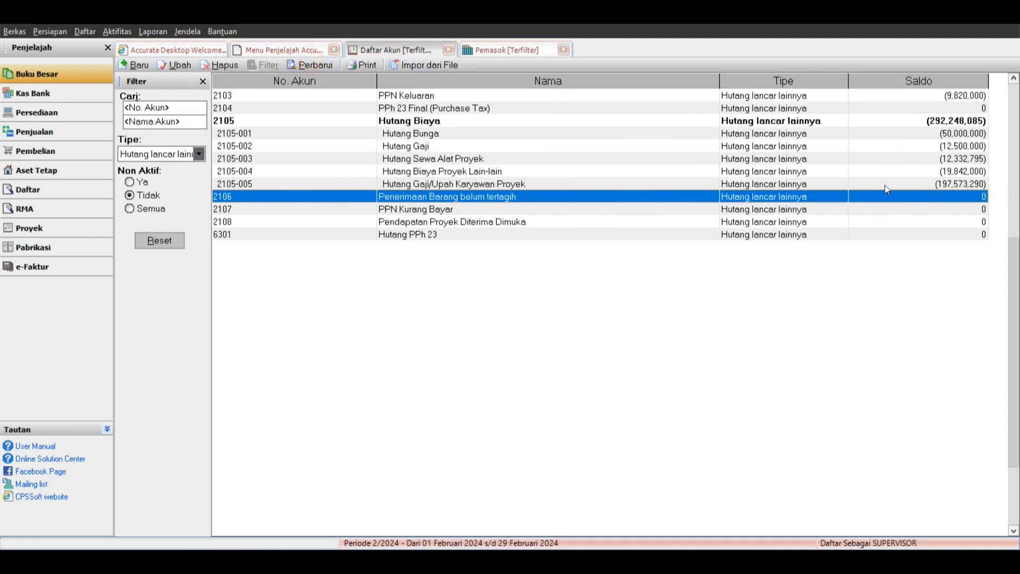
left_click(515, 51)
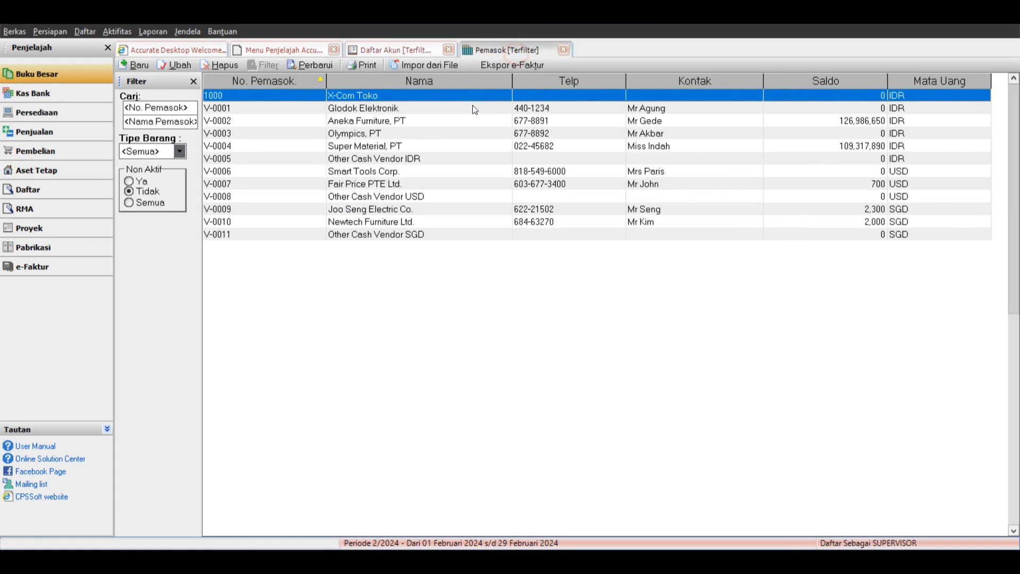
left_click(301, 64)
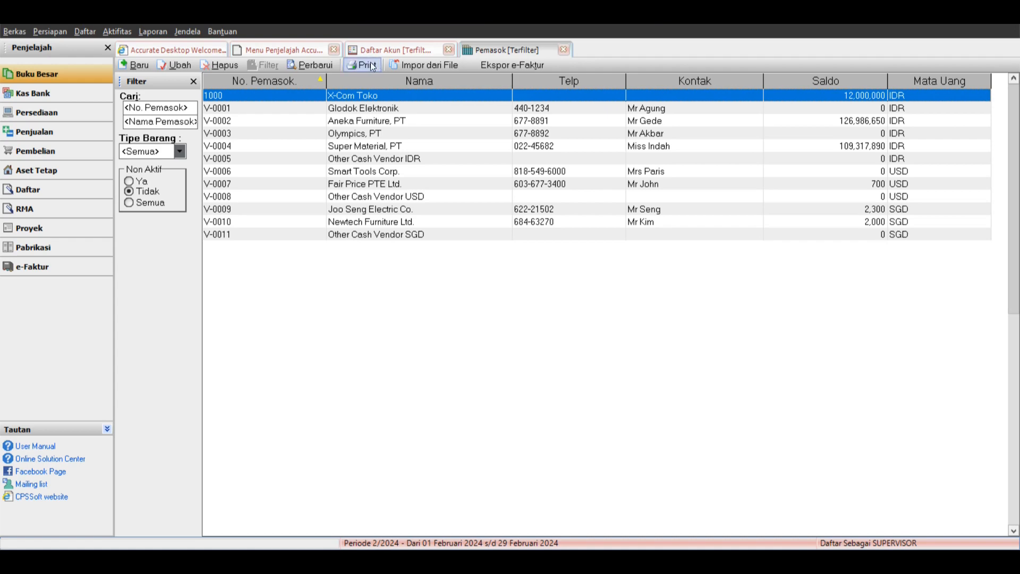
Reopen Daftar Aktiva tetap and sort it by Tgl Pakai to find and review the Komputer Server asset.
left_click(279, 50)
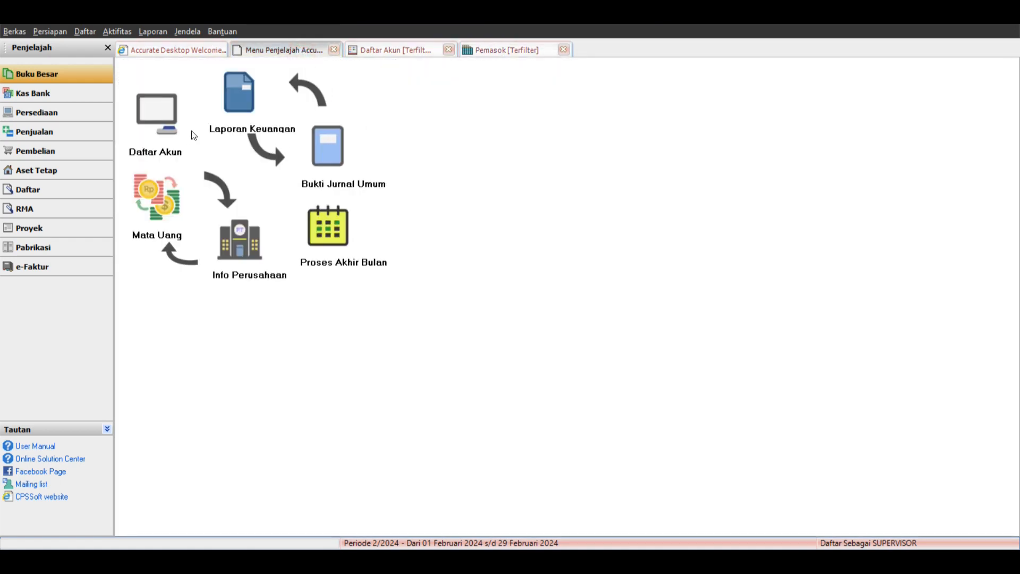
left_click(79, 171)
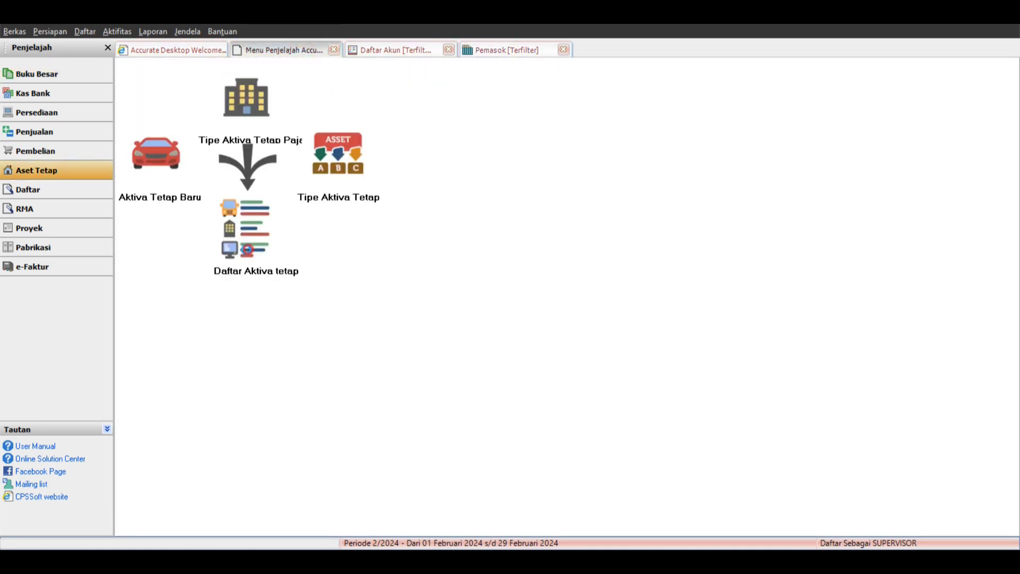
left_click(247, 248)
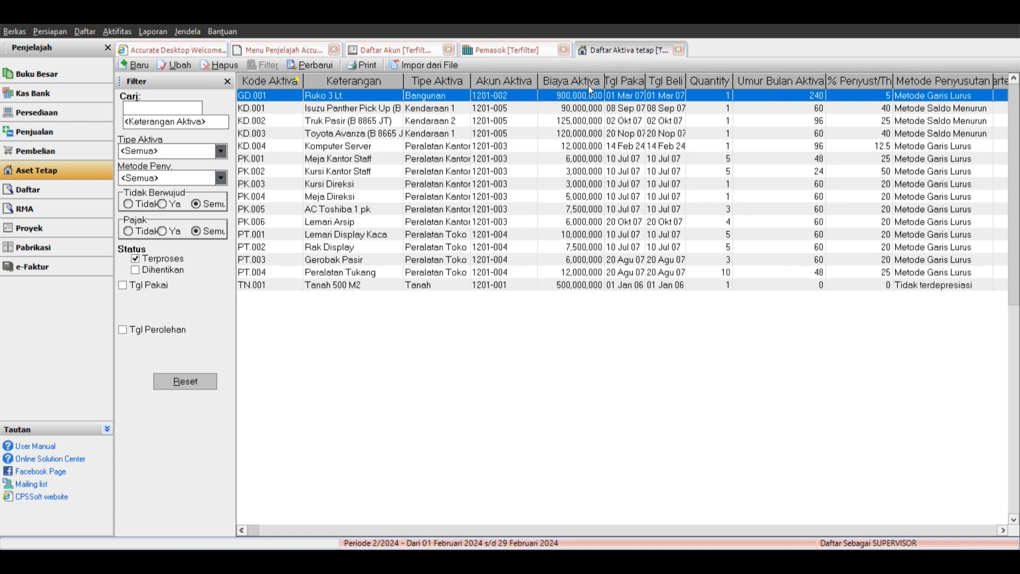
left_click(619, 82)
left_click(360, 287)
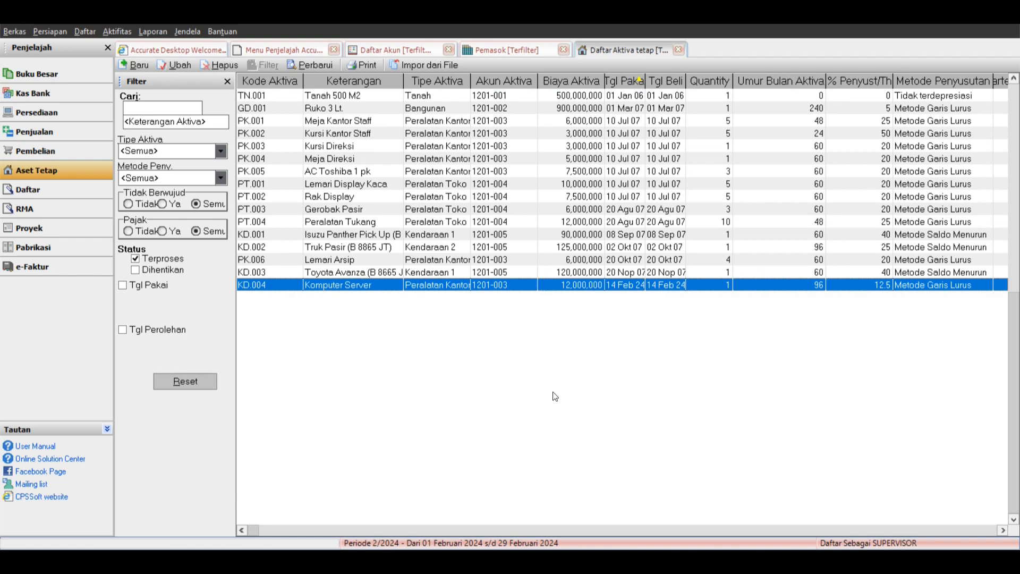
left_click(439, 260)
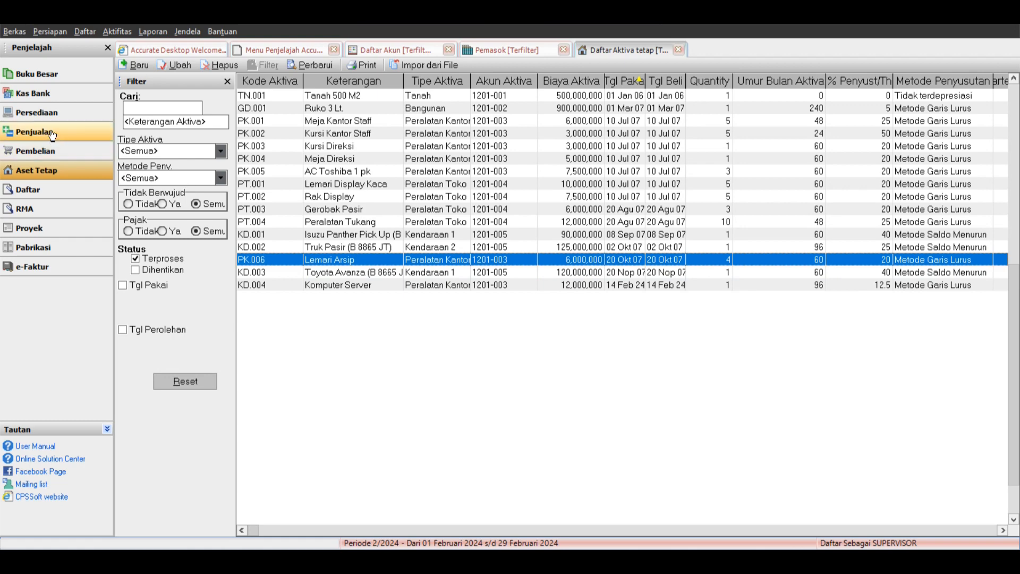
View the Pembelian purchasing menu and open the Barang item list.
left_click(48, 151)
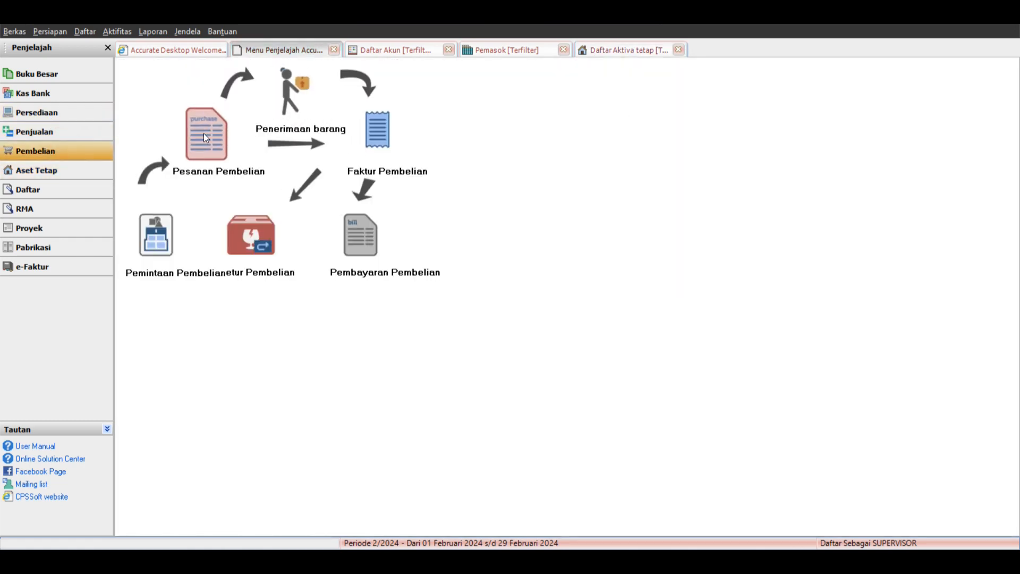
left_click(85, 33)
left_click(137, 210)
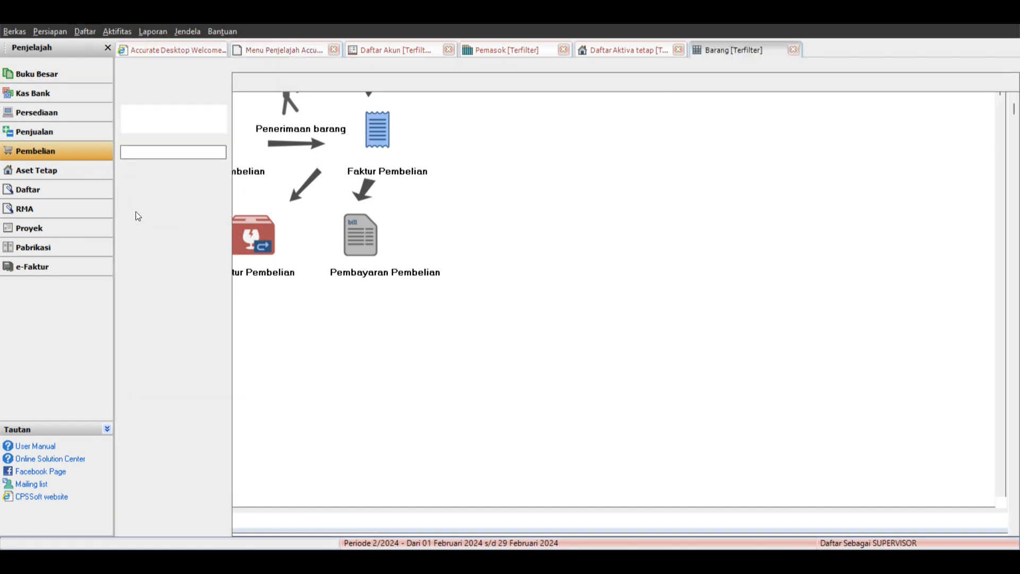
Check the Barang and Daftar Akun lists and close all open windows.
left_click(299, 235)
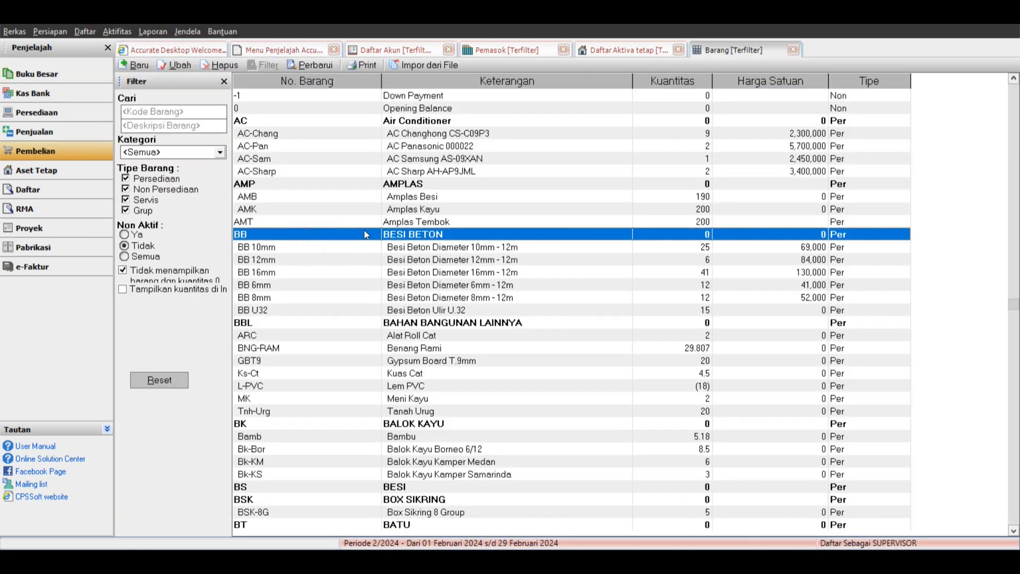
left_click(394, 50)
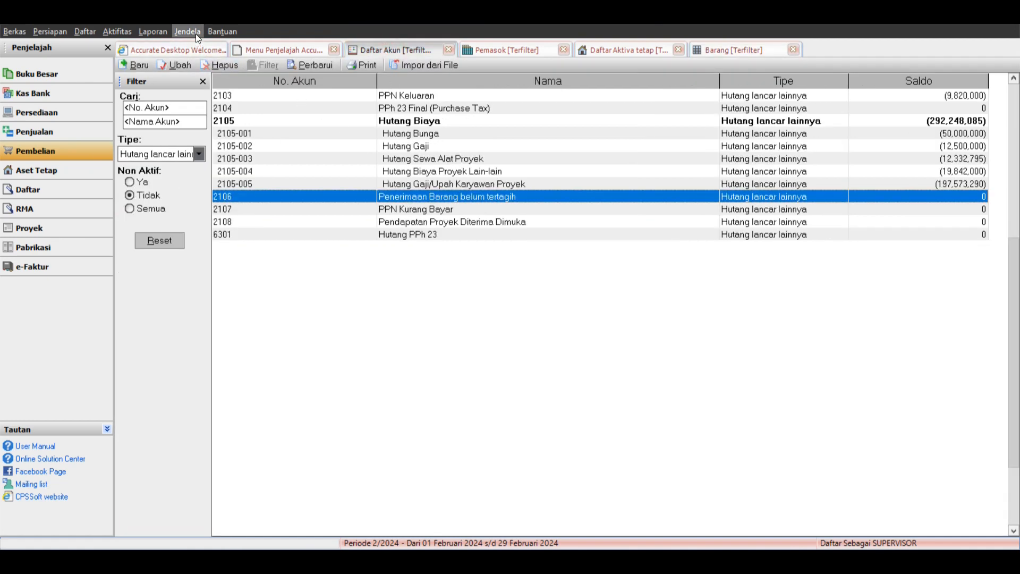
left_click(195, 34)
left_click(223, 62)
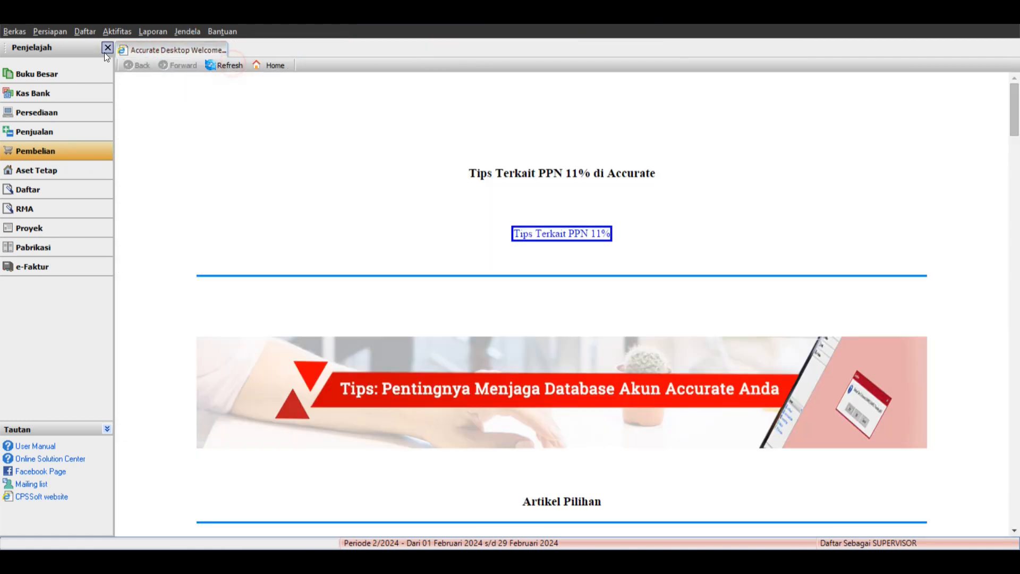
Reopen Daftar Akun, filter it by the type Hutang lancar lainnya and look over the accounts around 2106.
left_click(85, 31)
left_click(126, 61)
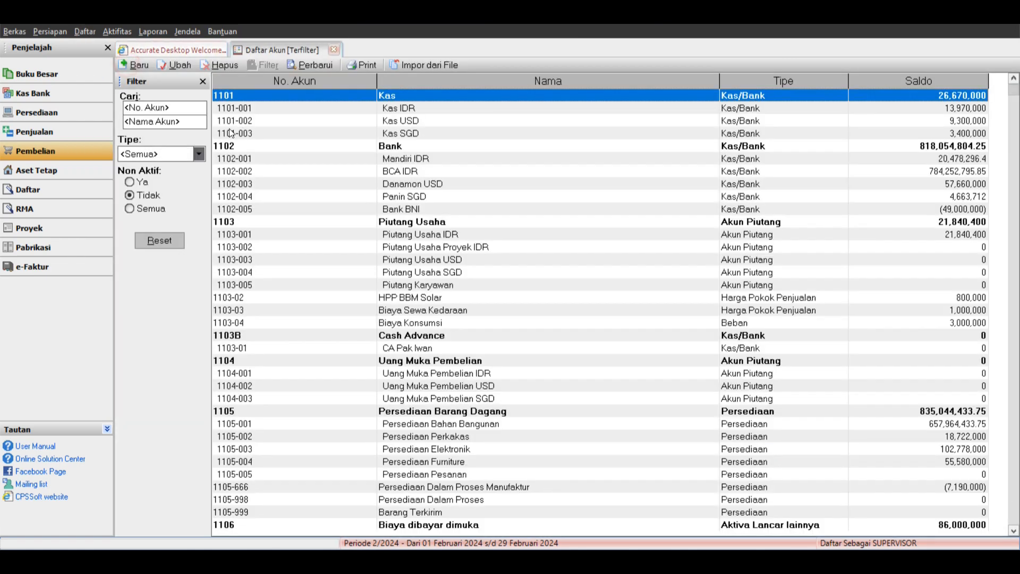
left_click(199, 153)
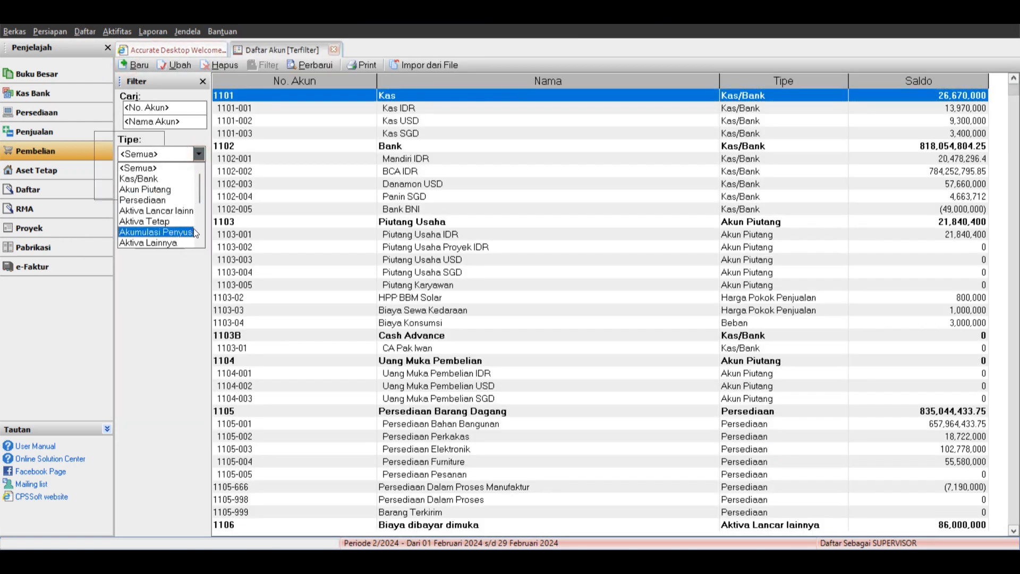
scroll(193, 232, "down", 3)
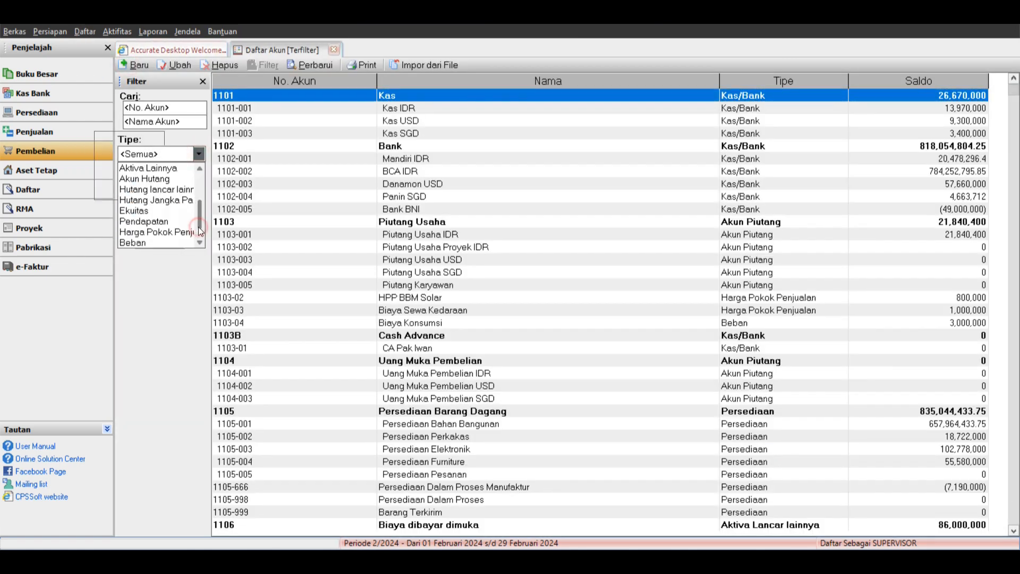
left_click(169, 190)
left_click(389, 222)
left_click(447, 198)
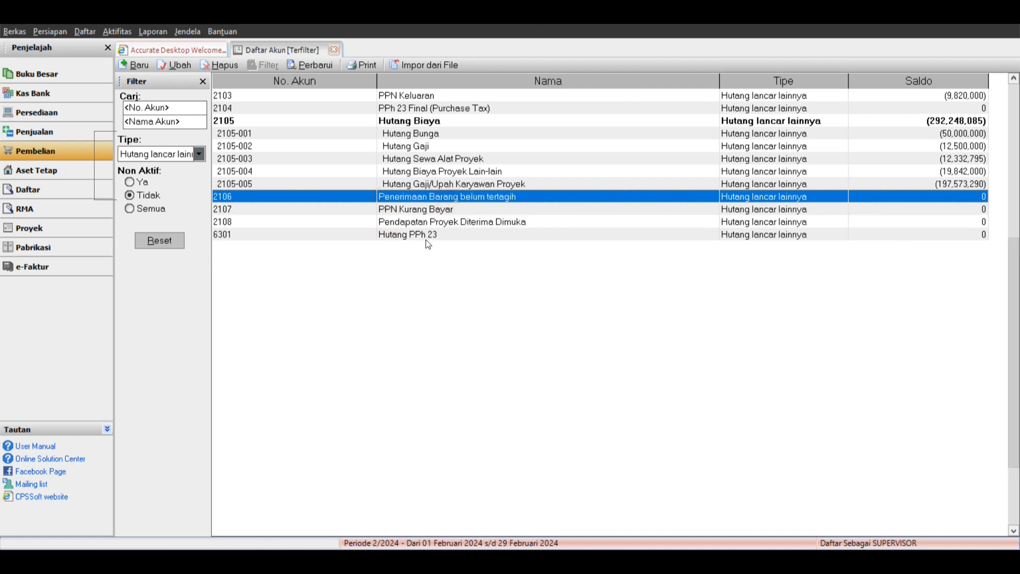
left_click(506, 211)
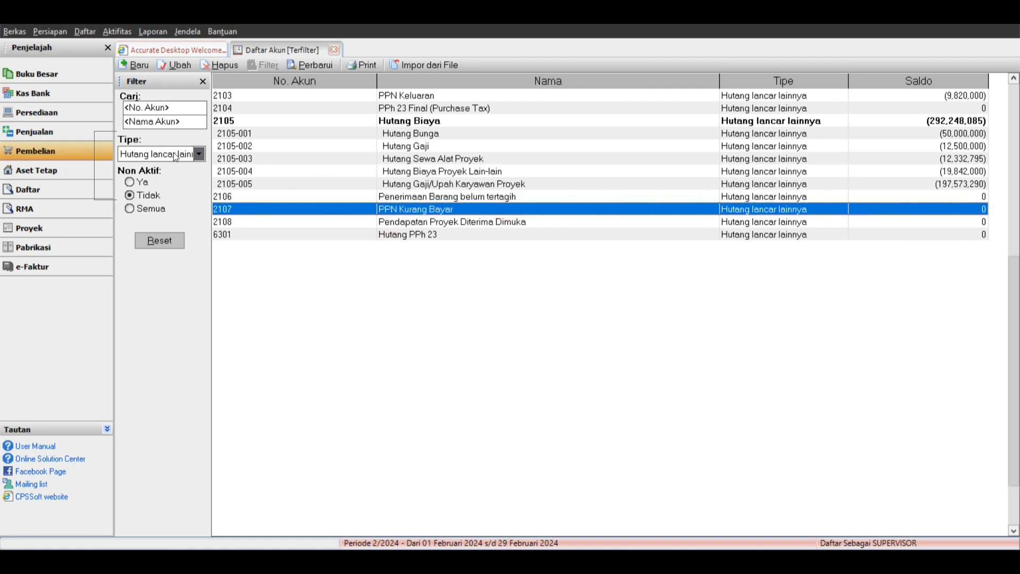
Copy the account number of Hutang Gaji/Upah Karyawan Proyek from its record and close the record without changes.
left_click(252, 185)
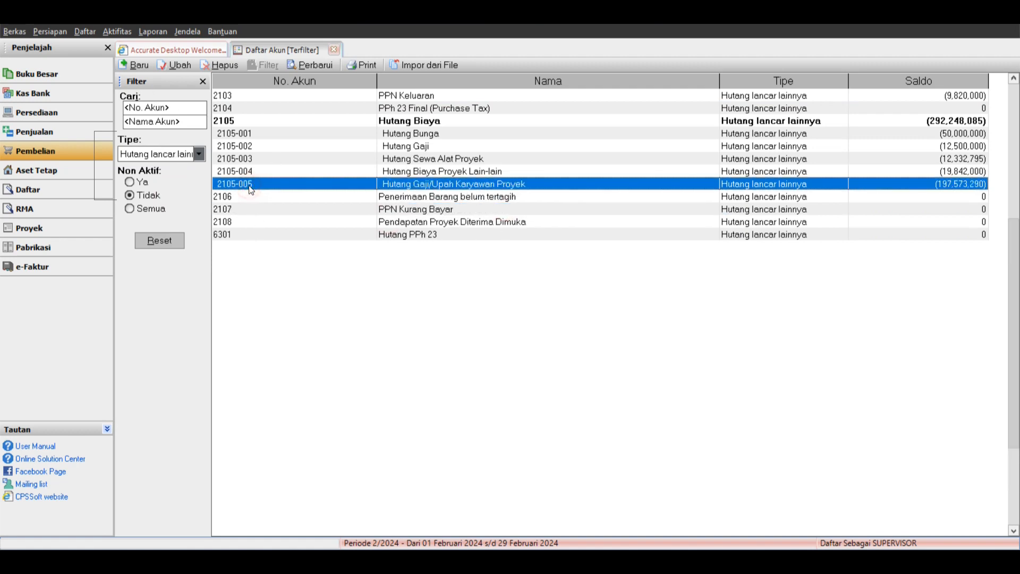
double_click(245, 183)
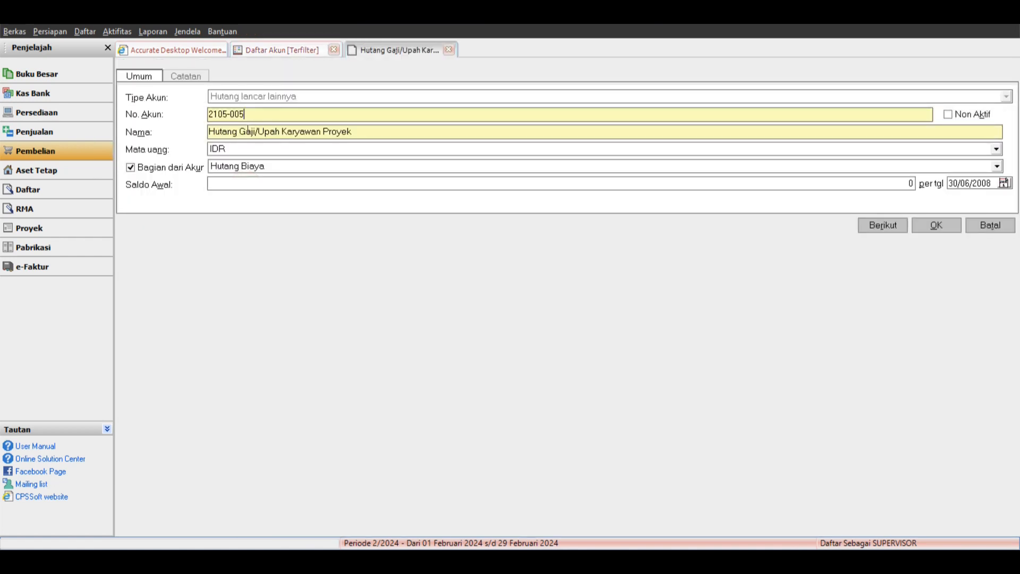
left_click_drag(242, 114, 177, 114)
left_click(988, 226)
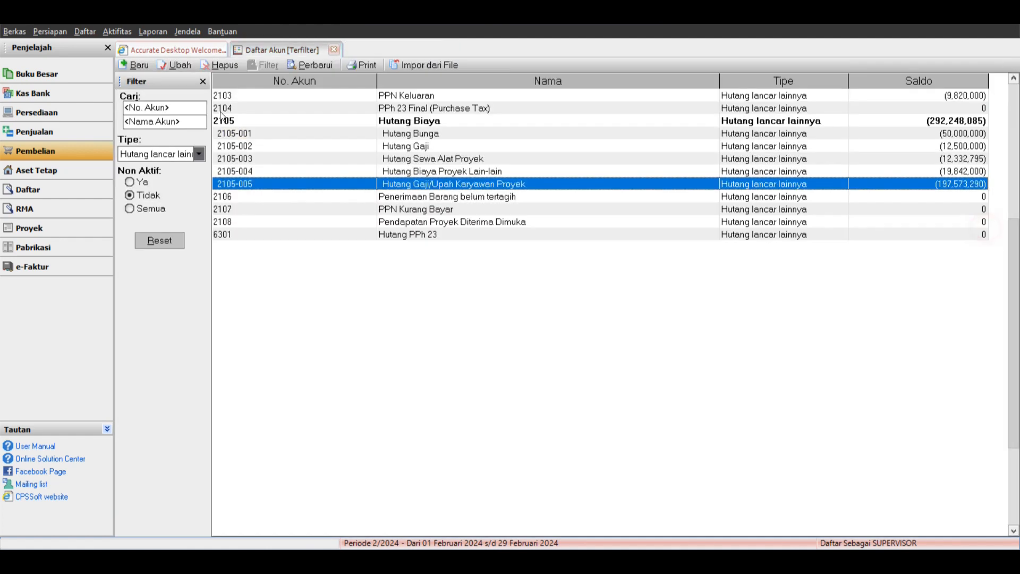
Create a new account of type Hutang lancar lainnya numbered 2105-006 and named Hutang Belum Ditagih Atas PO Asset.
left_click(136, 65)
left_click(276, 113)
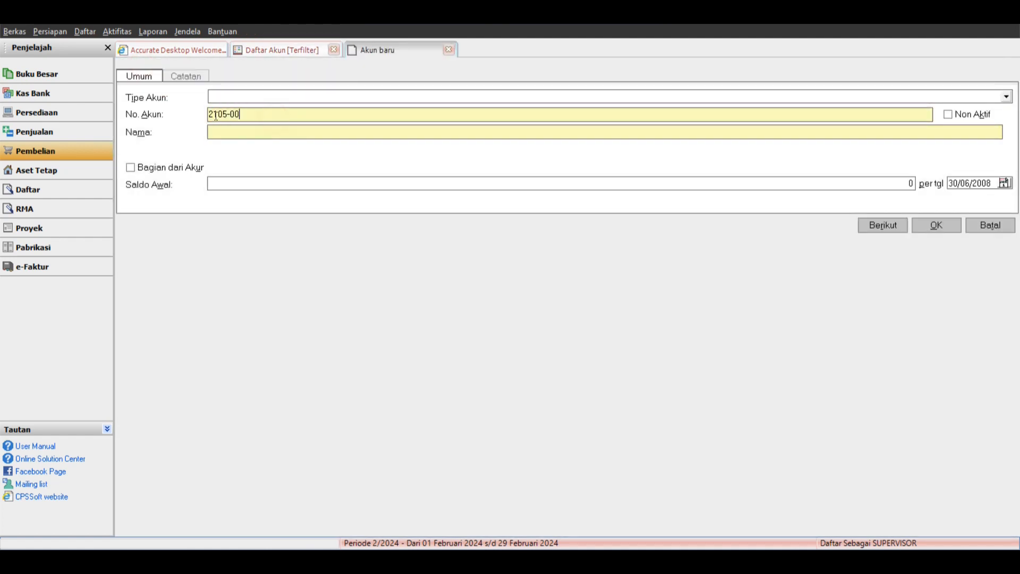
left_click(287, 97)
type("H")
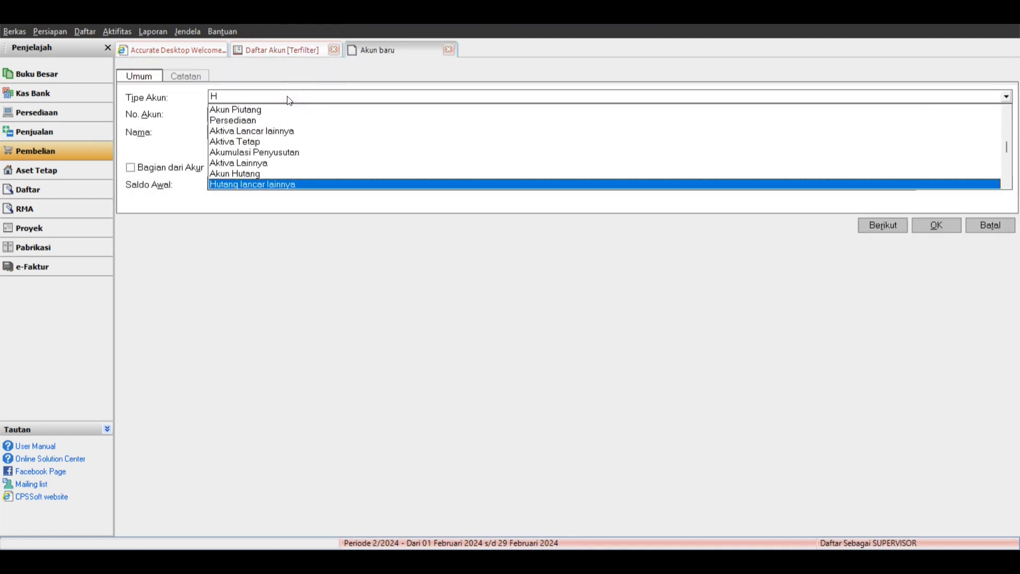
left_click(271, 185)
left_click(260, 136)
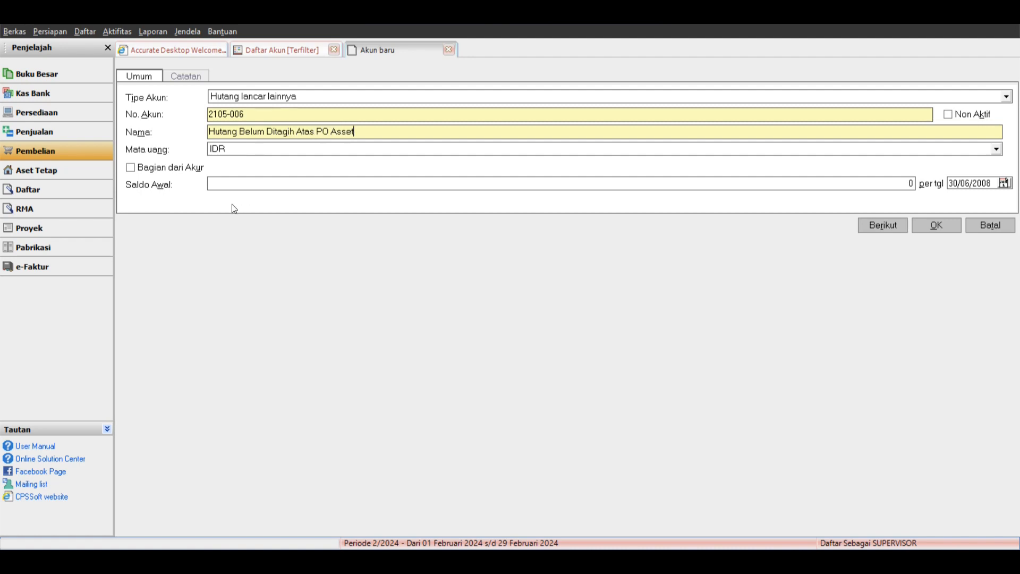
Make the new account 2105-006 a sub-account of Hutang Biaya and save it.
left_click(292, 51)
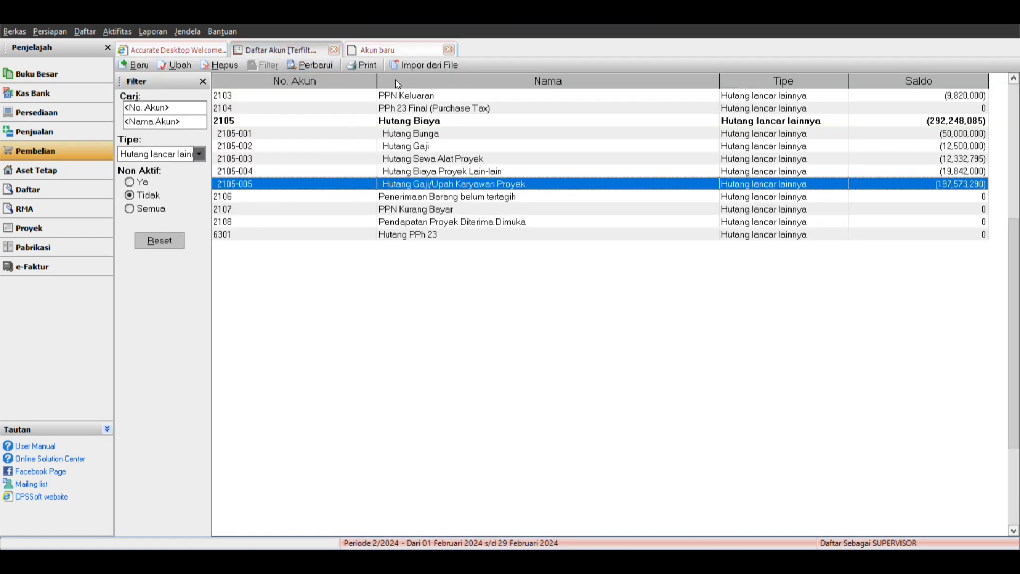
left_click(393, 50)
left_click(181, 167)
left_click(249, 169)
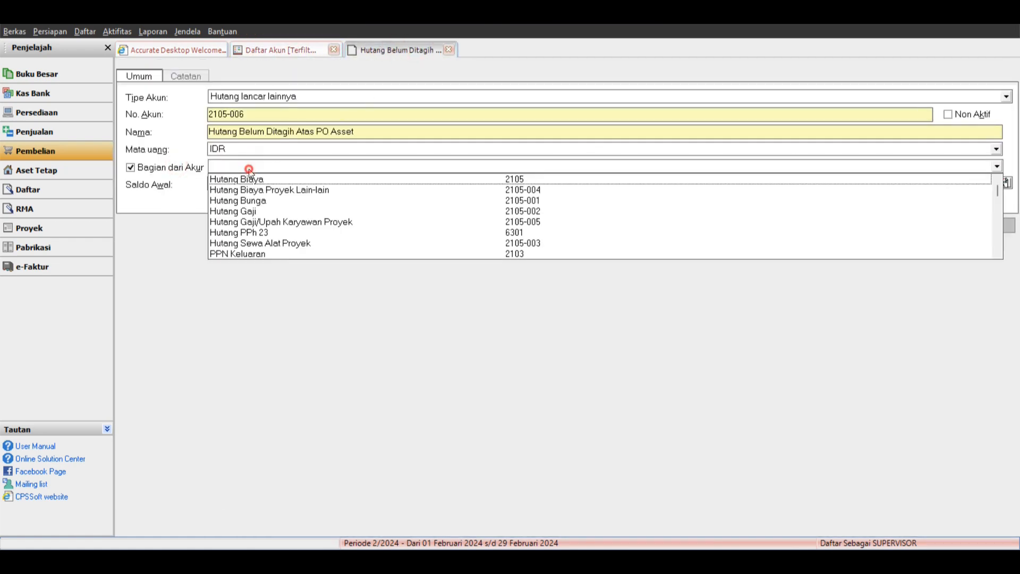
left_click(250, 179)
left_click(927, 224)
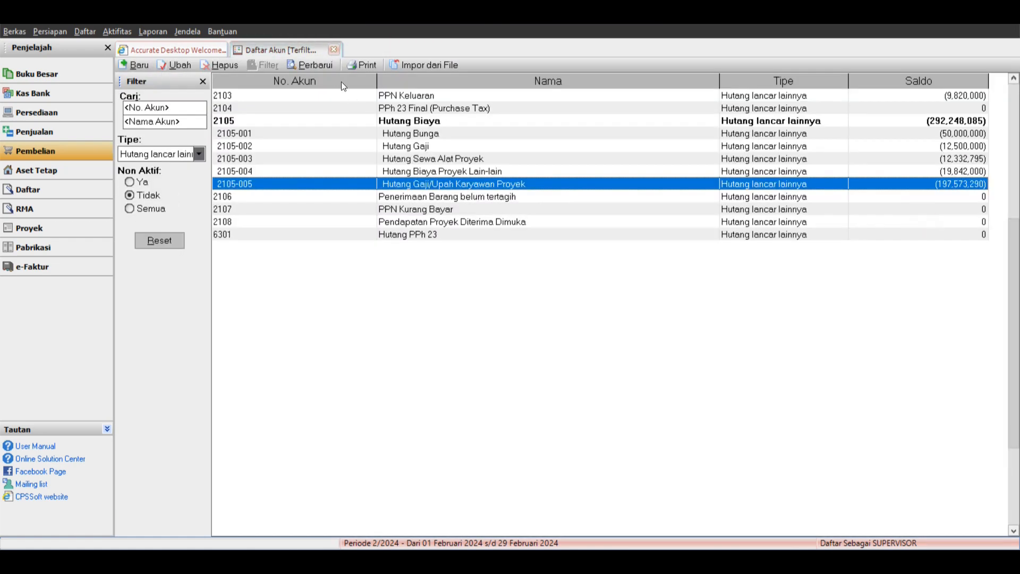
Refresh Daftar Akun and review account 2105-006 next to the other Hutang Biaya sub-accounts.
left_click(321, 69)
left_click(431, 198)
left_click(460, 185)
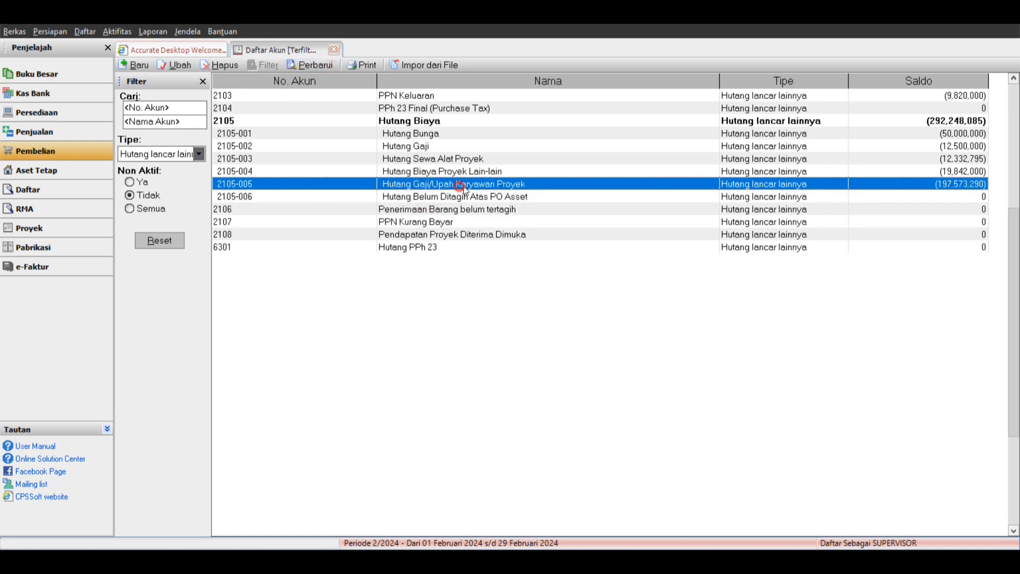
left_click(468, 159)
left_click(463, 198)
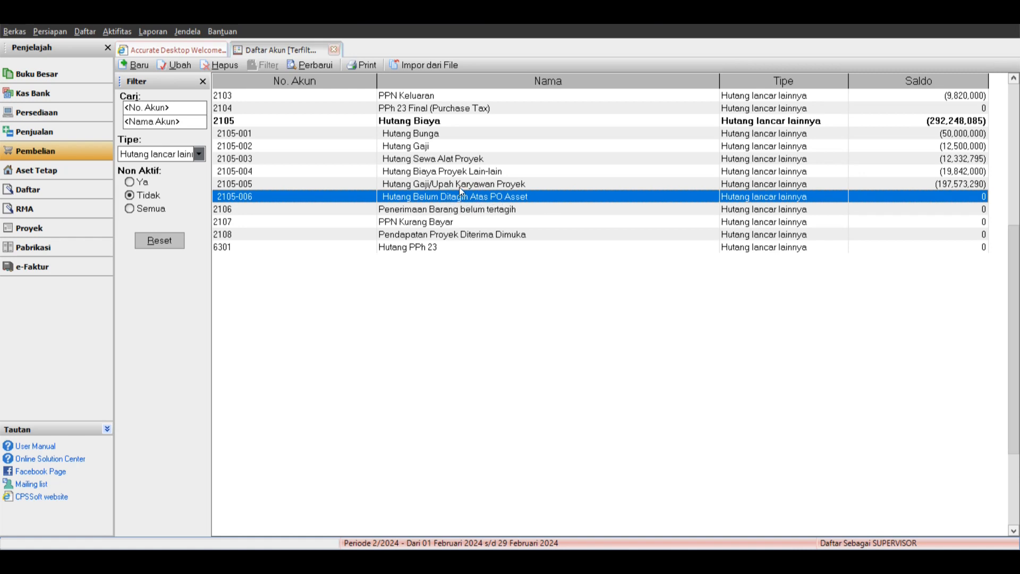
left_click(459, 186)
left_click(461, 200)
Start a new Non Persediaan item in the Barang list with PO Asset as both its item number and description.
left_click(82, 30)
left_click(147, 214)
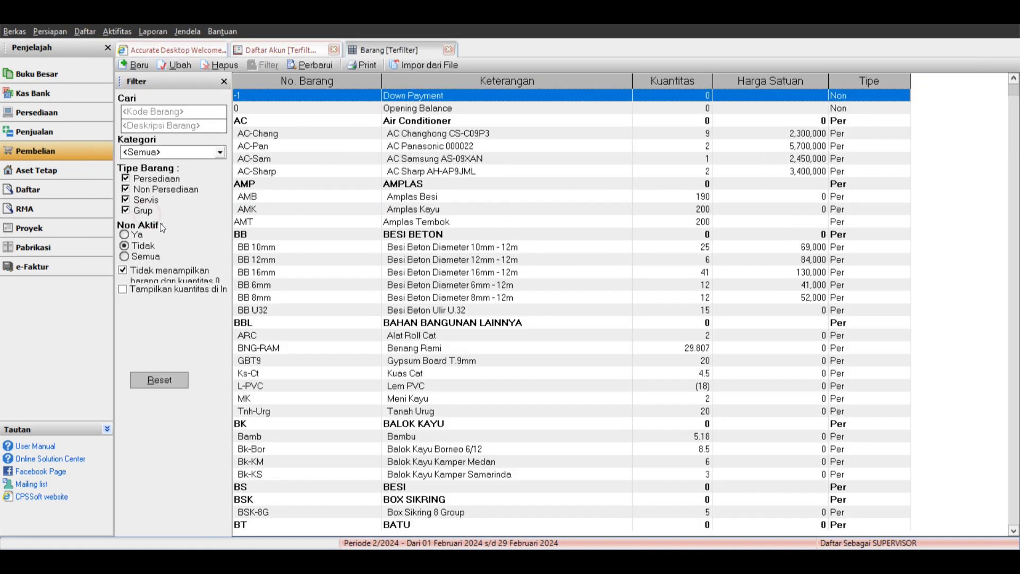
left_click(140, 65)
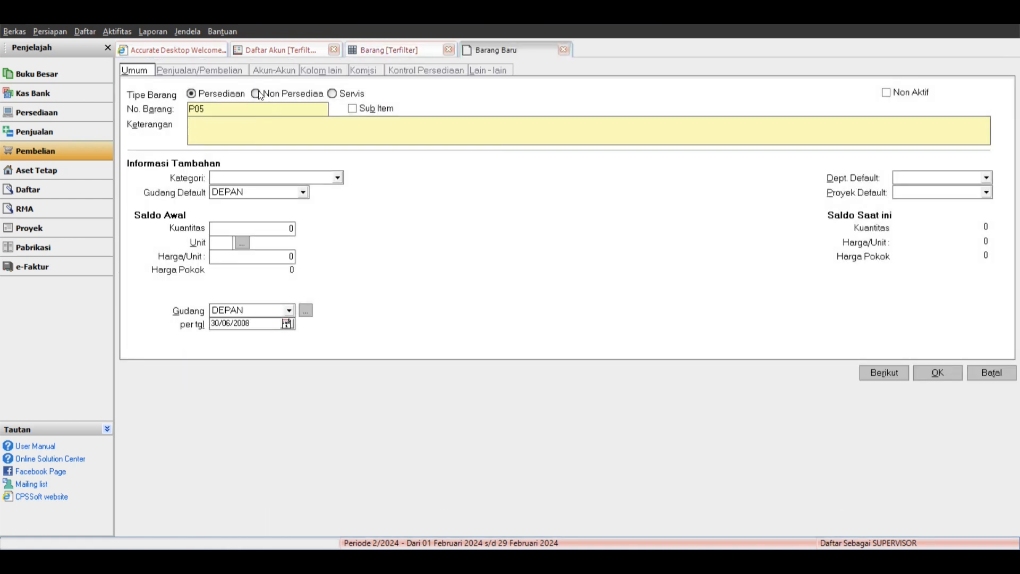
left_click(256, 94)
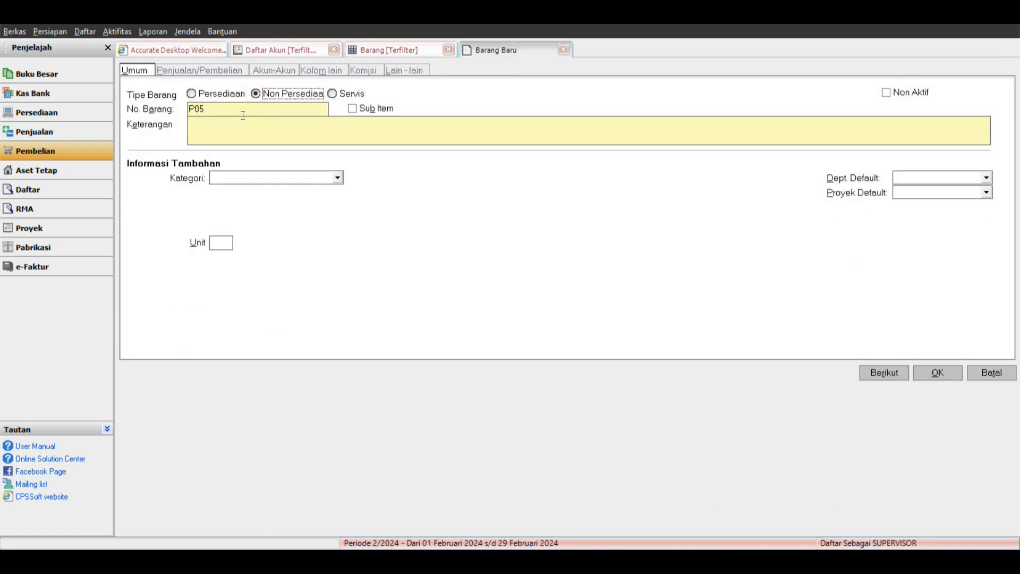
double_click(232, 109)
type("PO Asset")
left_click_drag(234, 106, 201, 135)
key("ctrl+c")
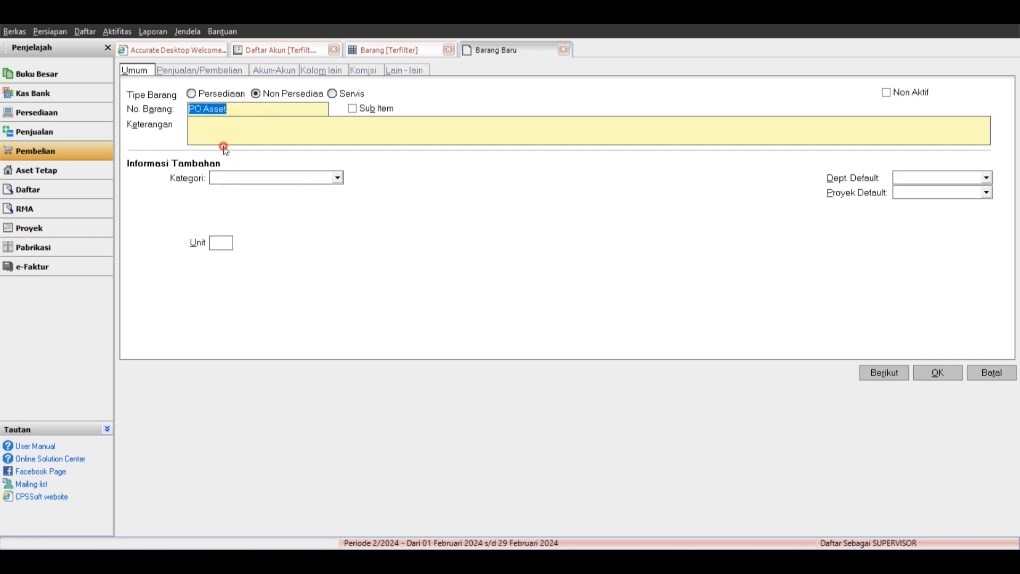
left_click(224, 137)
key("ctrl+v")
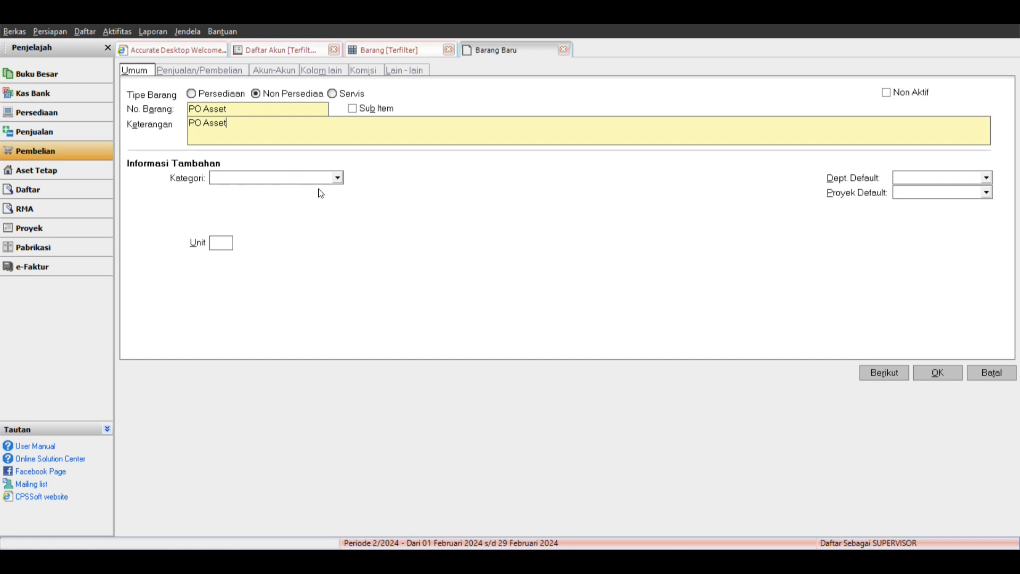
Open the new item's account settings and copy account number 2105-006 from its record in Daftar Akun.
left_click(265, 69)
left_click(325, 114)
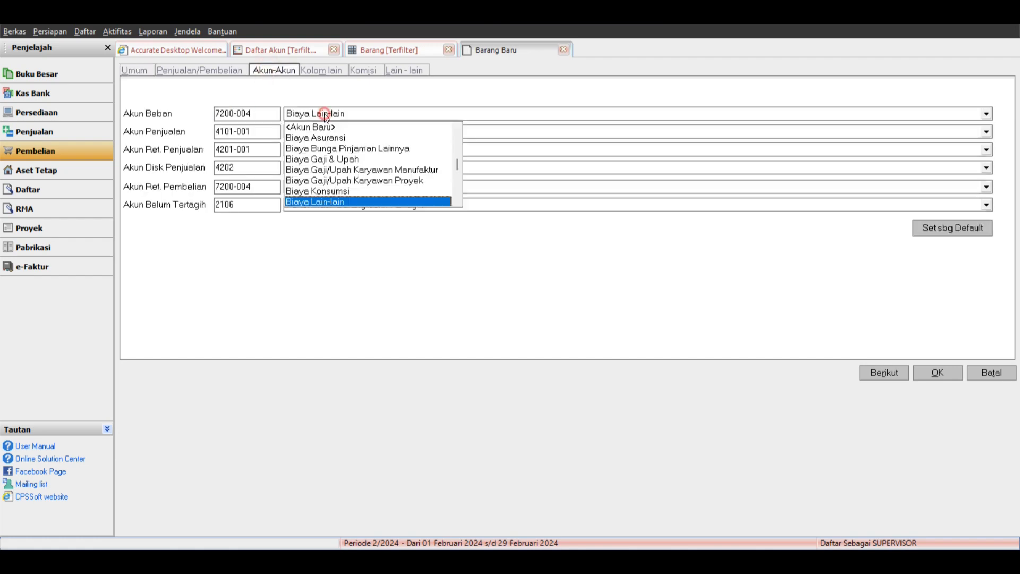
left_click(386, 50)
left_click(276, 50)
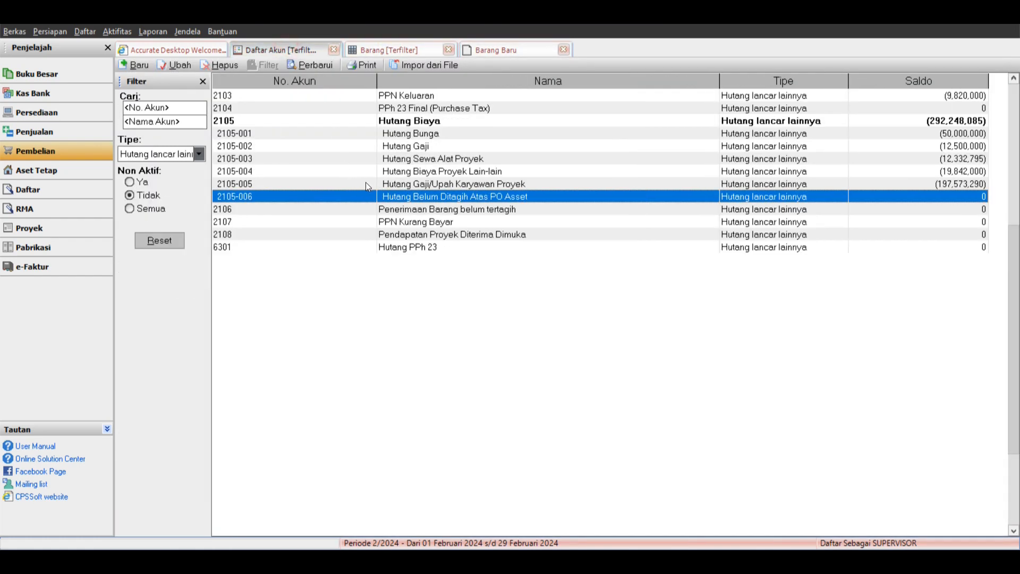
double_click(307, 200)
left_click_drag(250, 113, 172, 118)
key("ctrl+c")
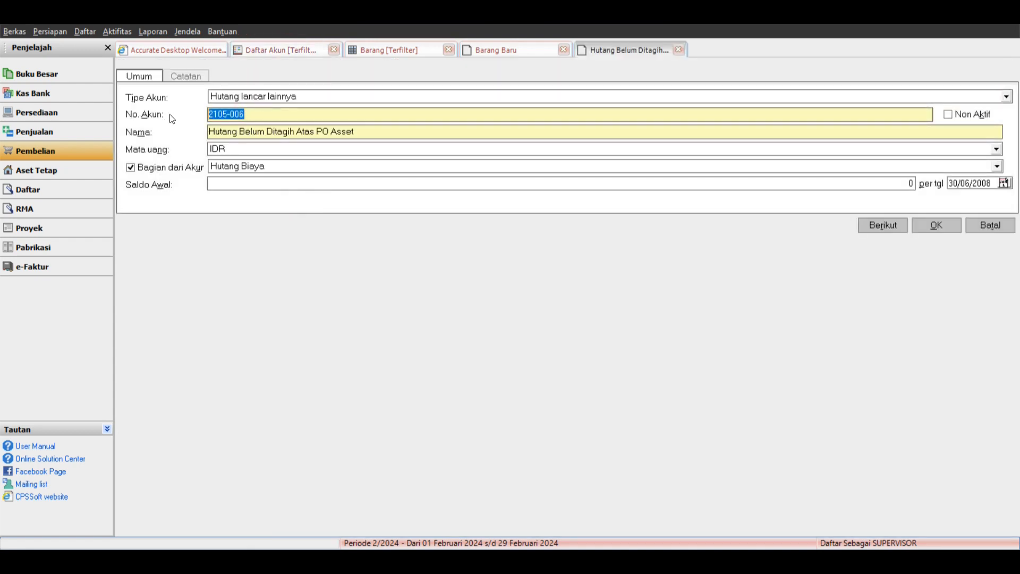
left_click(677, 50)
left_click(530, 49)
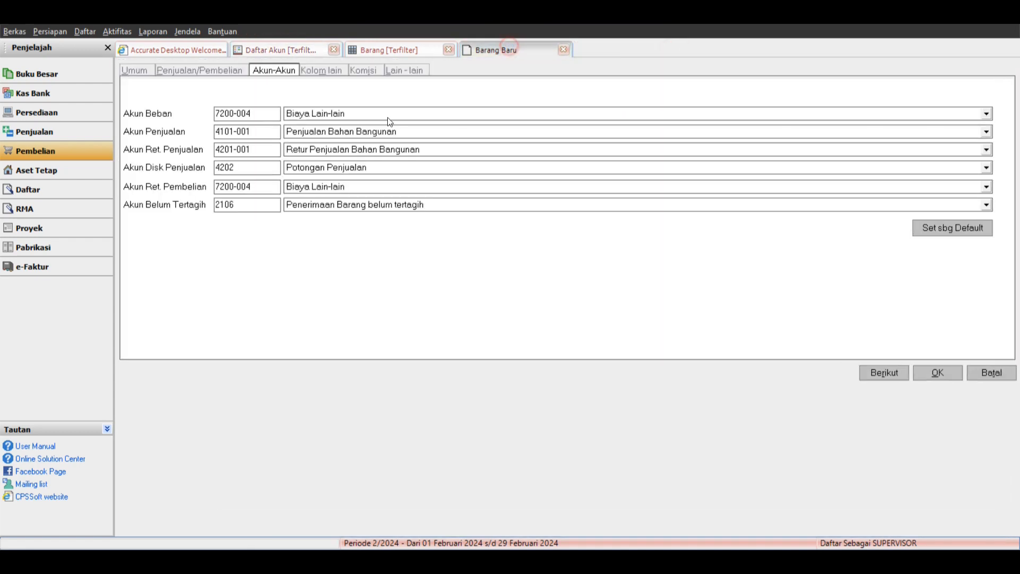
Set the item's Akun Beban and Akun Ret. Pembelian to 2105-006, save the item and close the open lists.
key("ctrl+v")
double_click(250, 182)
key("ctrl+v")
left_click(259, 166)
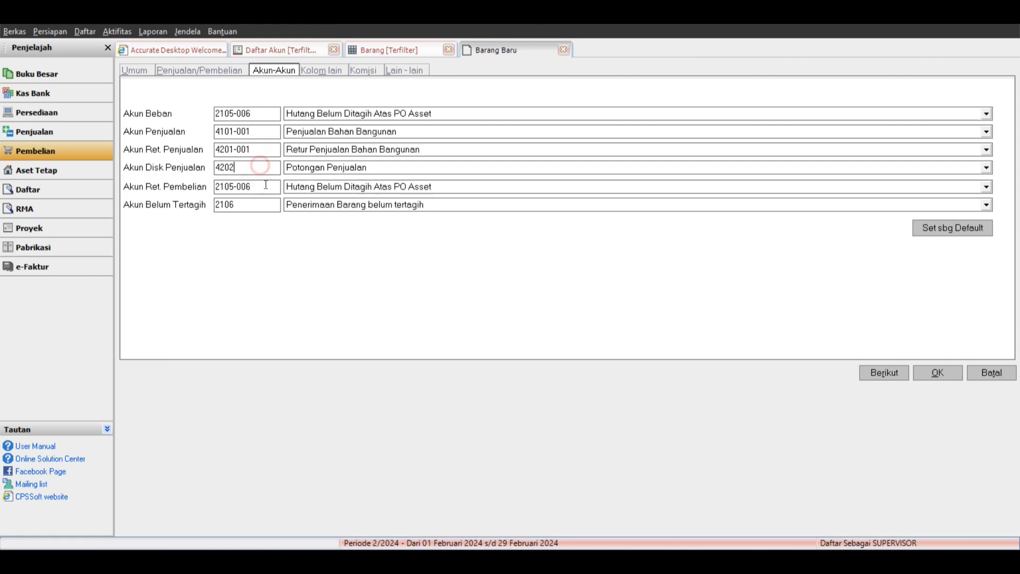
left_click(266, 186)
left_click(948, 370)
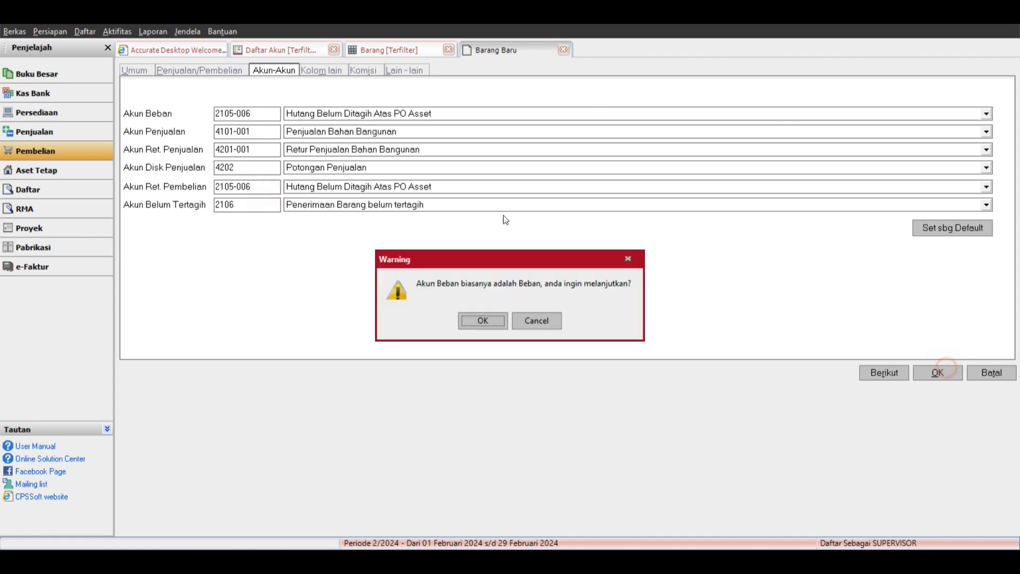
left_click(478, 318)
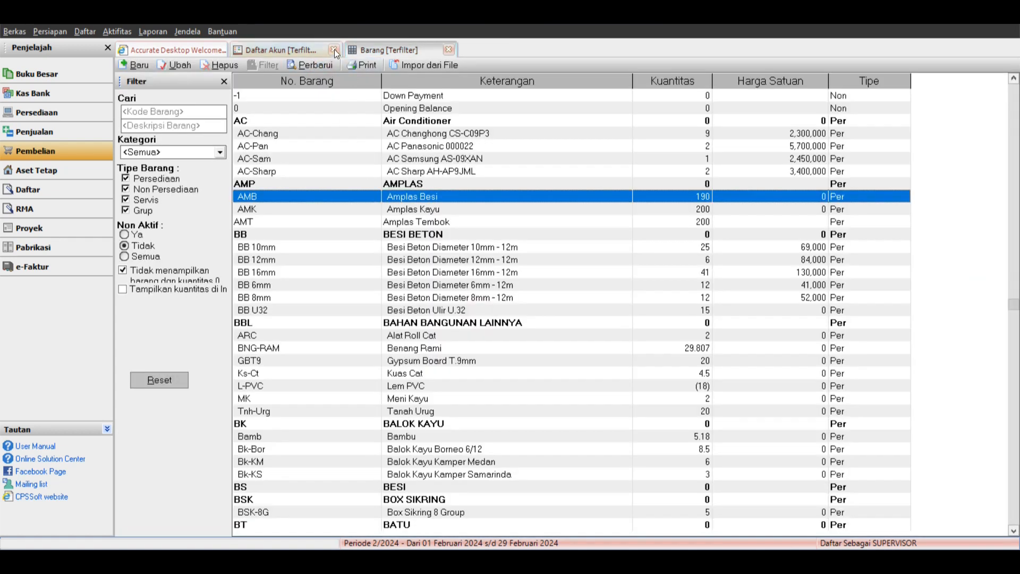
left_click(333, 49)
left_click(334, 49)
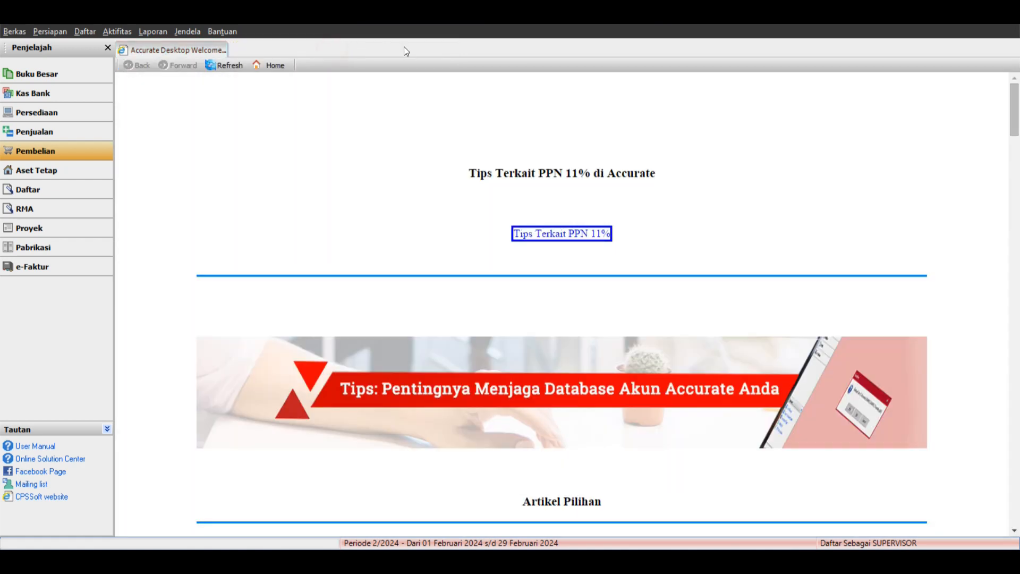
Start a new purchase requisition from the Pembelian flow and add the item PO Asset to its first line.
left_click(84, 159)
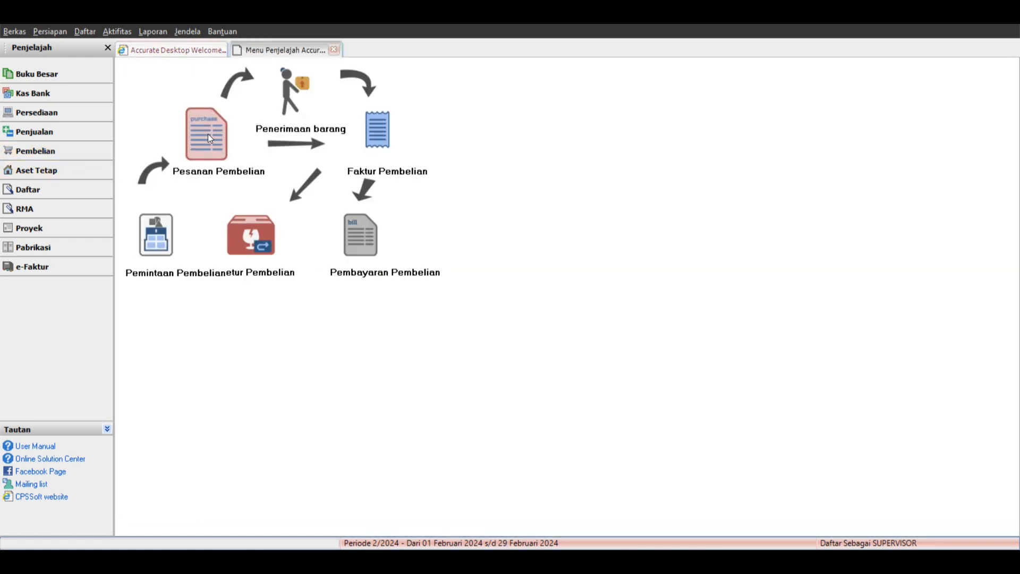
left_click(155, 237)
left_click(218, 172)
type("ass")
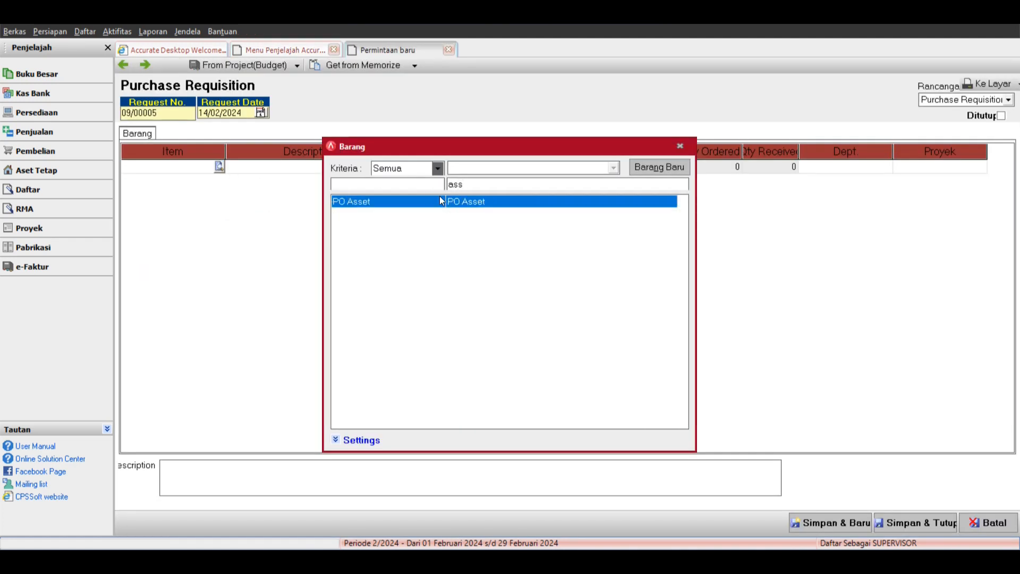
double_click(440, 201)
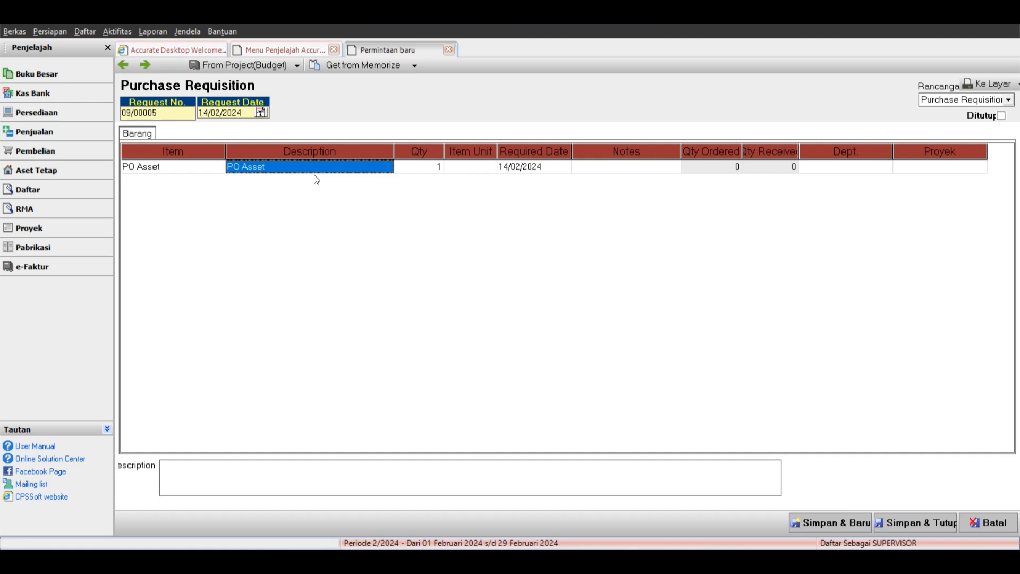
Enter Komputer Server 2 as the requisition line's description, its note and the overall description, and save and close the requisition.
type("Komput")
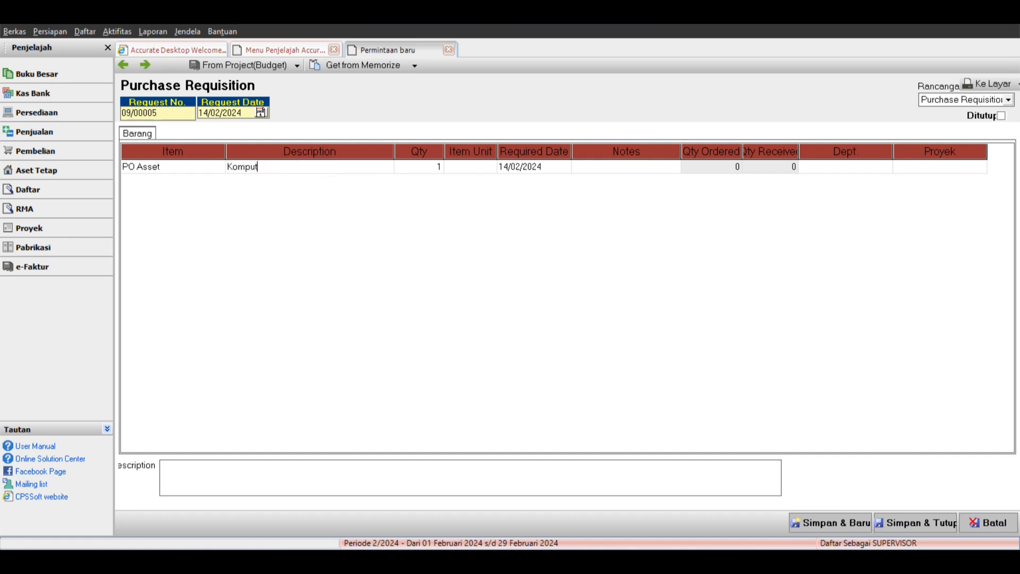
type("er Server 2")
left_click(465, 169)
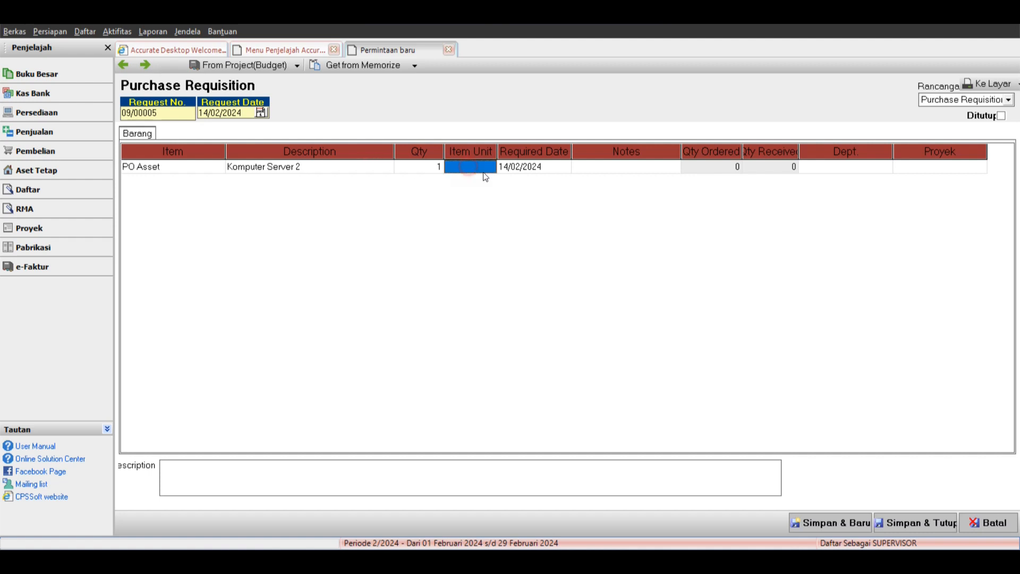
left_click(335, 170)
left_click(335, 171)
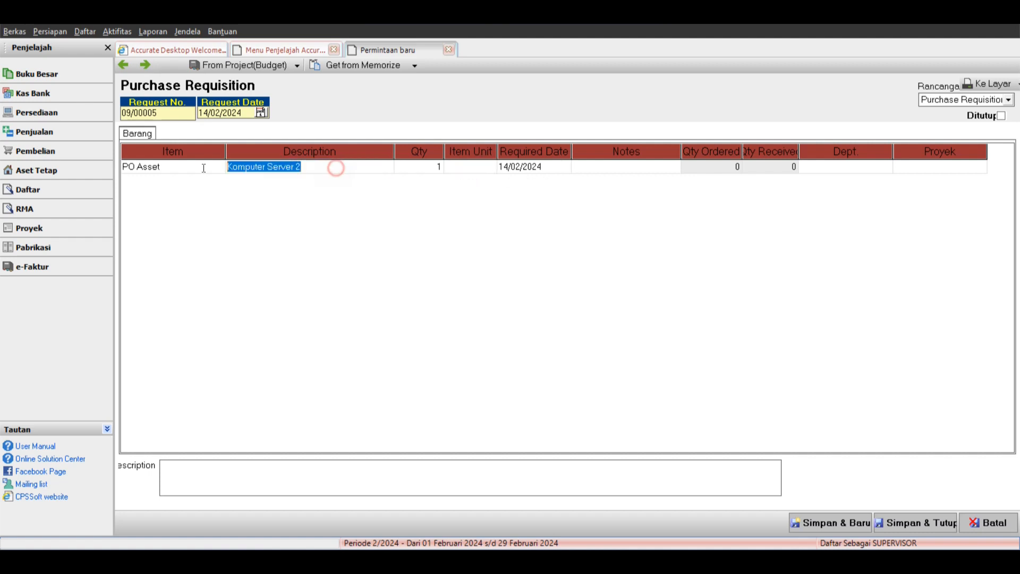
left_click(618, 168)
type("Komputer Server 2")
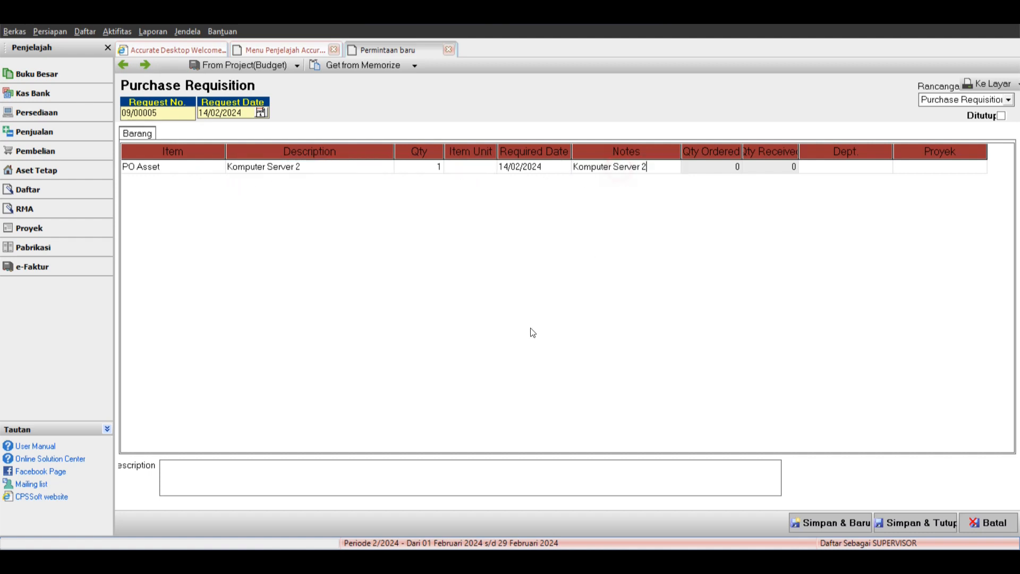
left_click(412, 473)
type("Komputer Server 2")
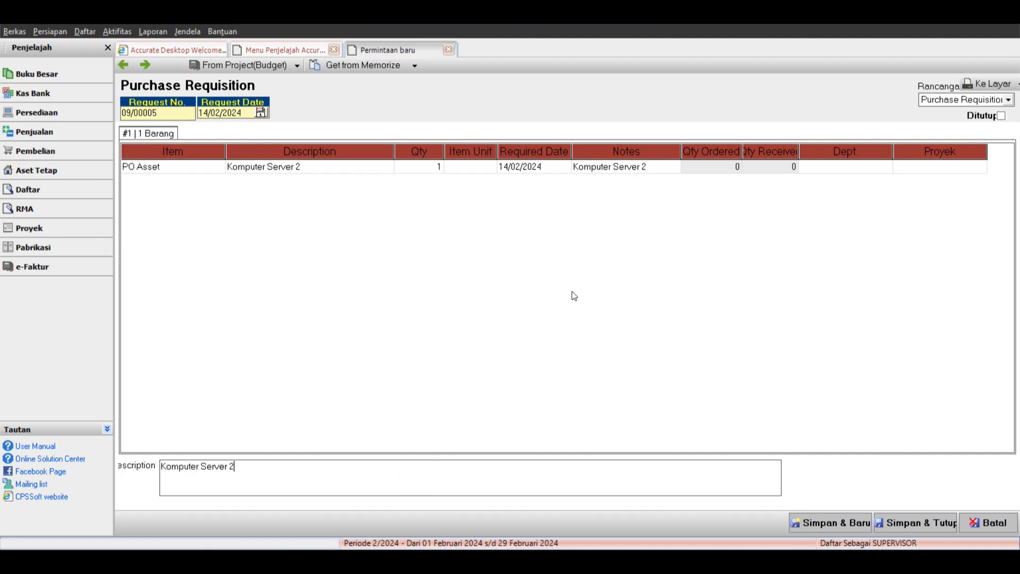
left_click(917, 523)
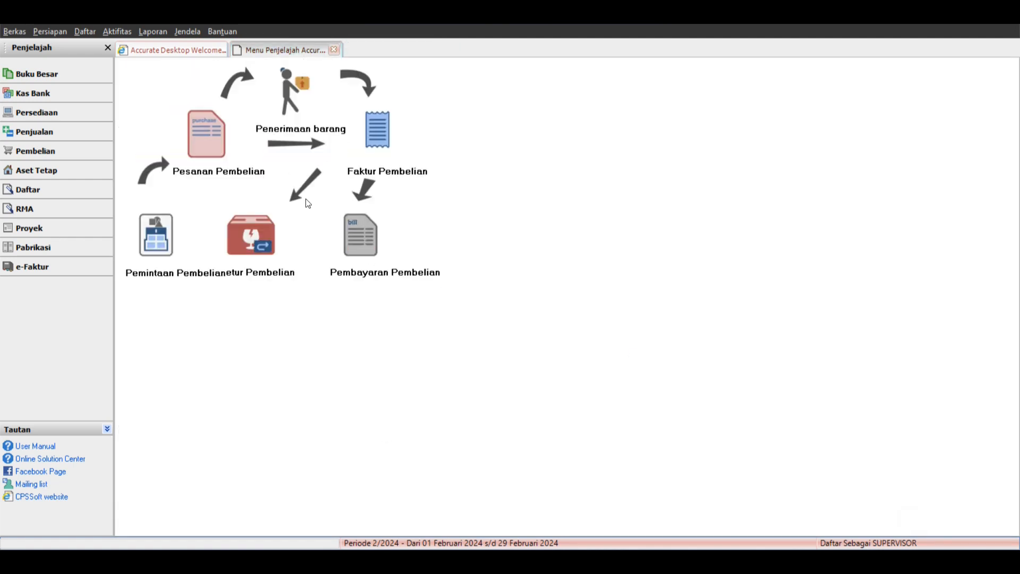
Start a new purchase order for vendor X-Com Toko and set its PO number to 005.
left_click(207, 136)
left_click(269, 115)
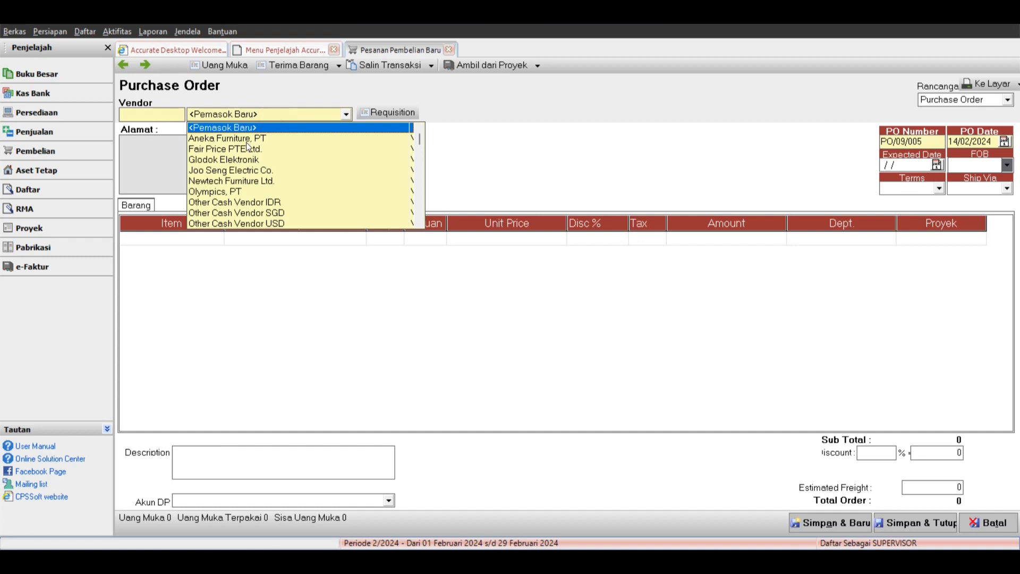
scroll(247, 154, "down", 1)
left_click(226, 227)
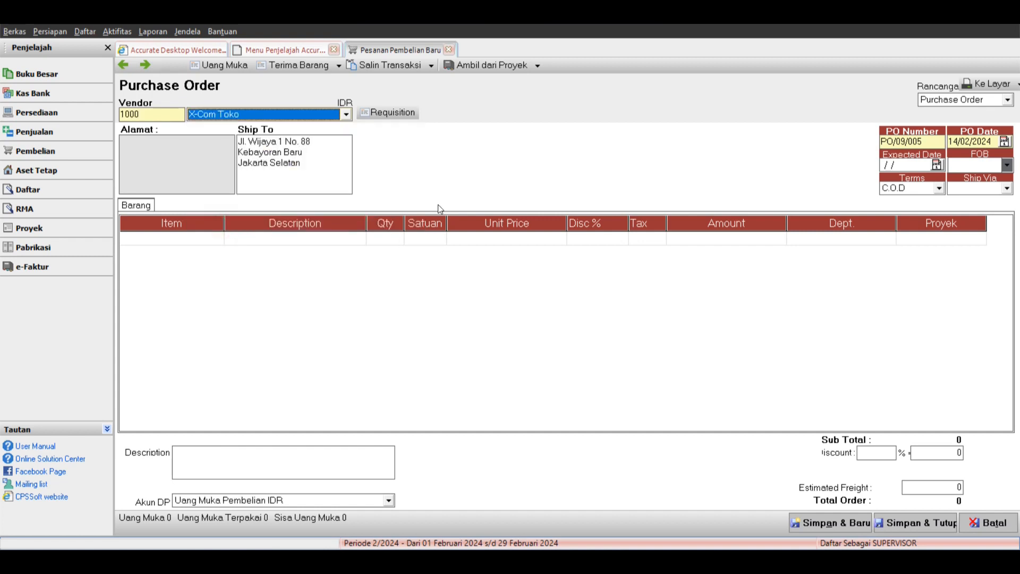
left_click(390, 114)
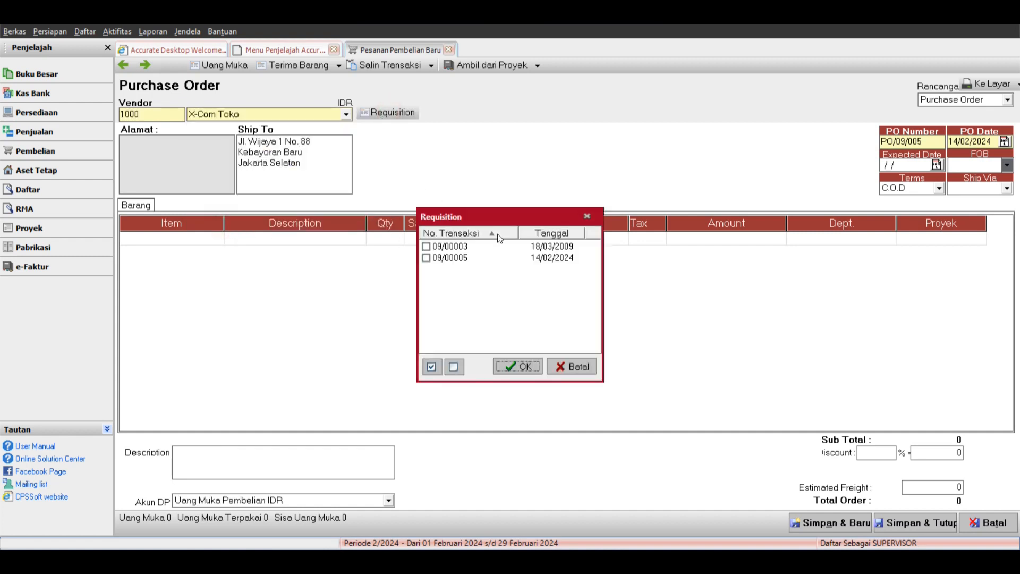
left_click(574, 372)
left_click_drag(909, 141, 734, 141)
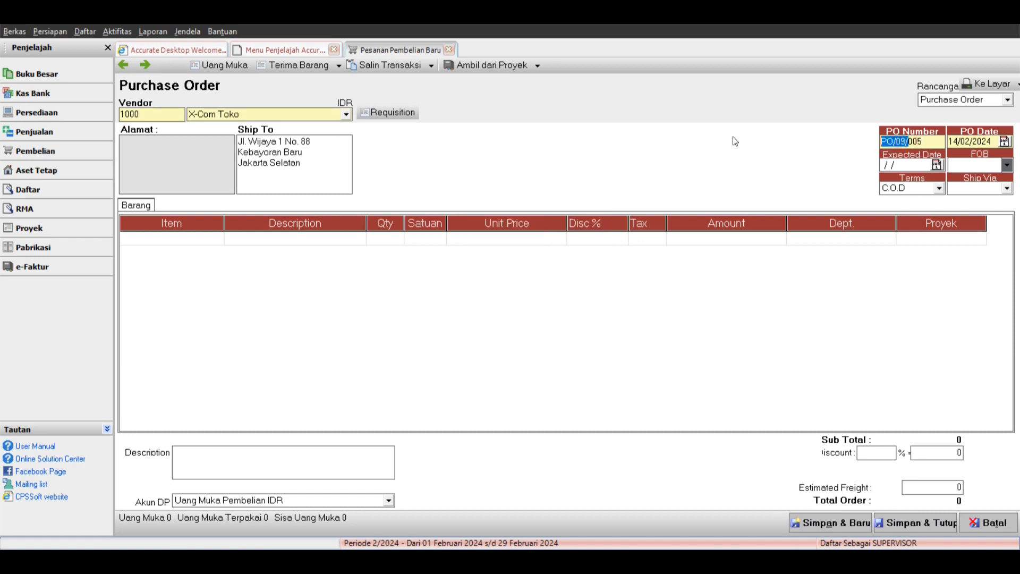
key("BackSpace")
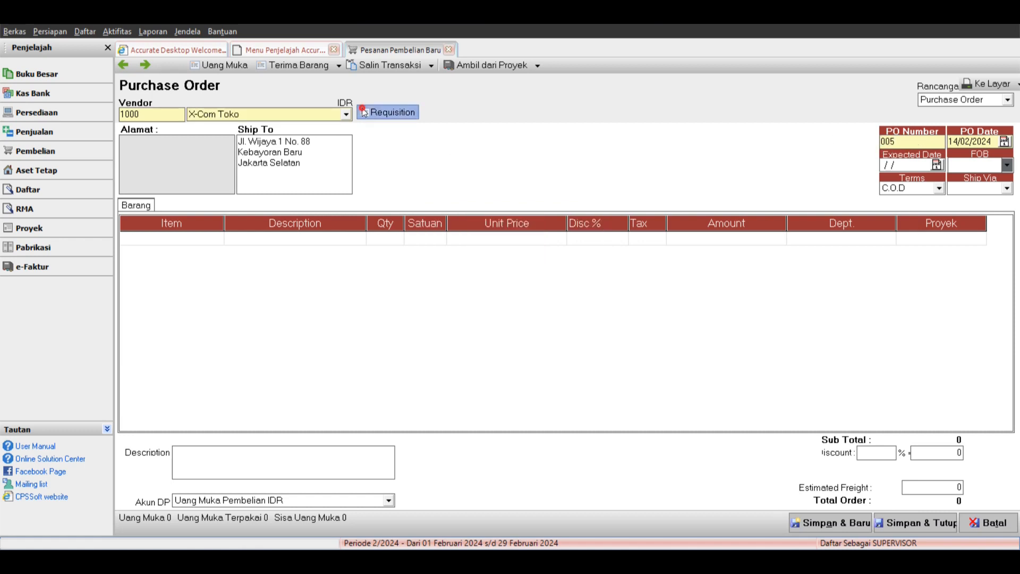
Load requisition 09/00005 into the purchase order and set the PO Asset line's unit price to Rp 12,000,000.
left_click(392, 113)
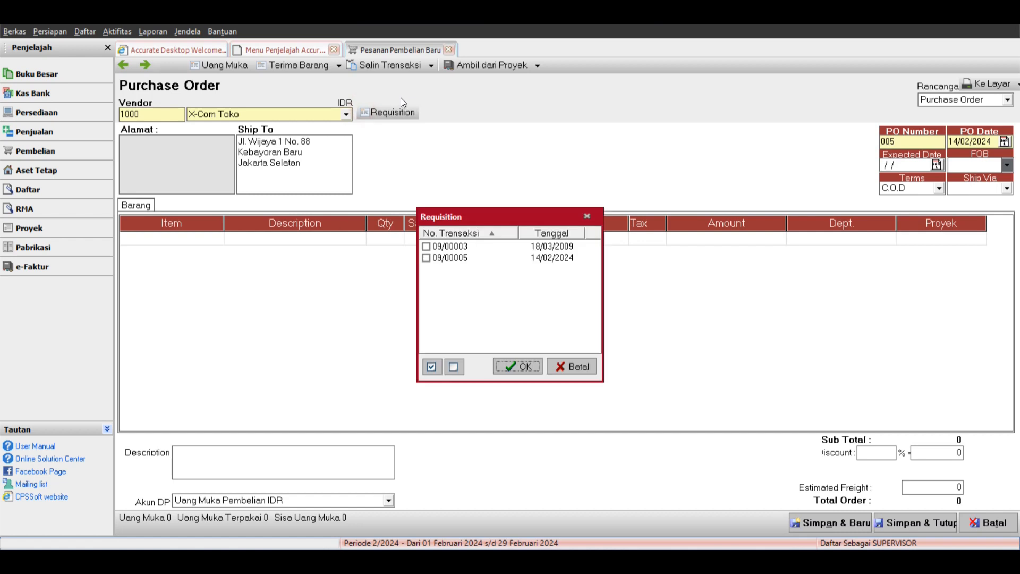
left_click(425, 258)
left_click(518, 367)
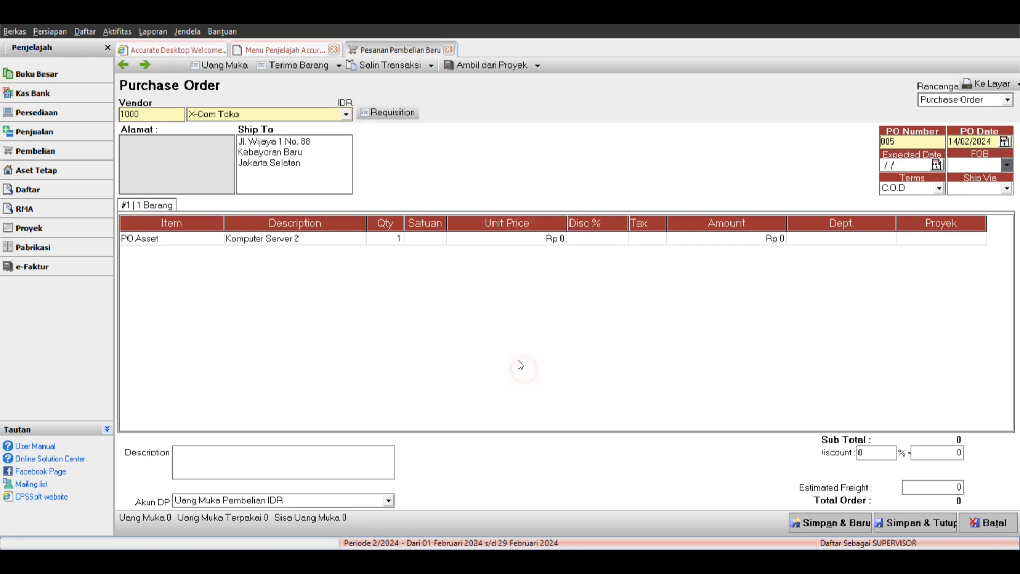
left_click(493, 242)
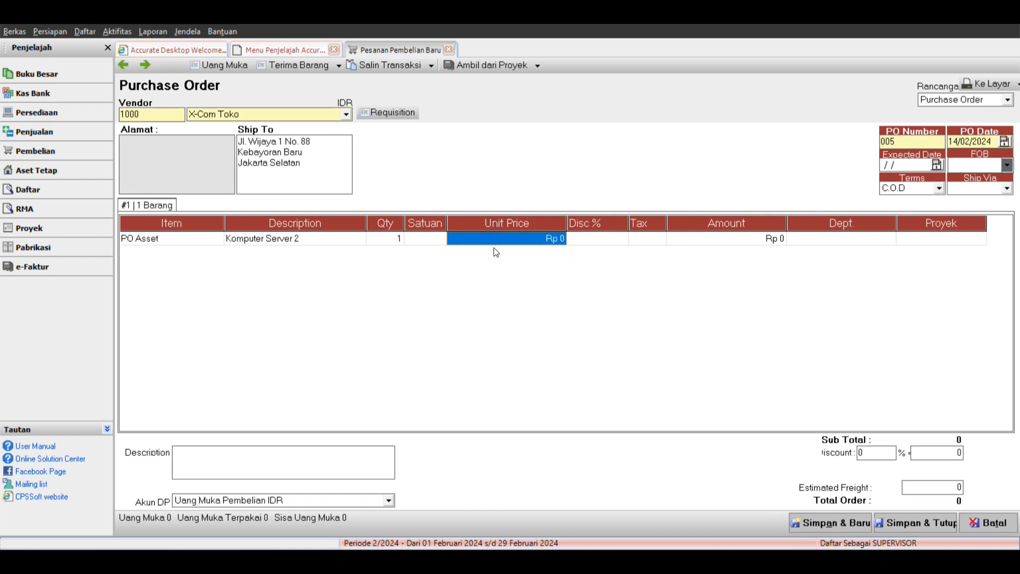
type("12,000,000")
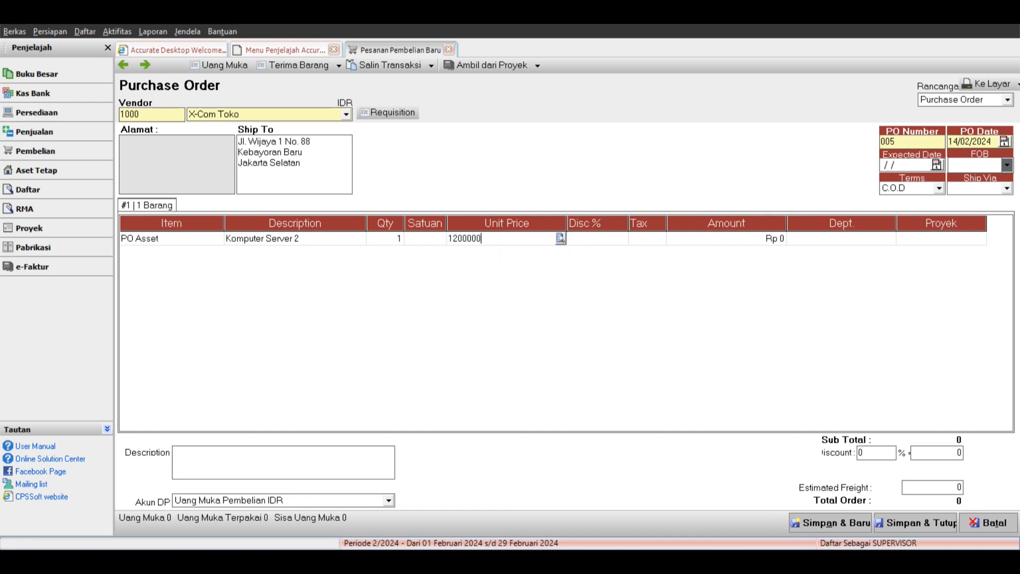
left_click(581, 244)
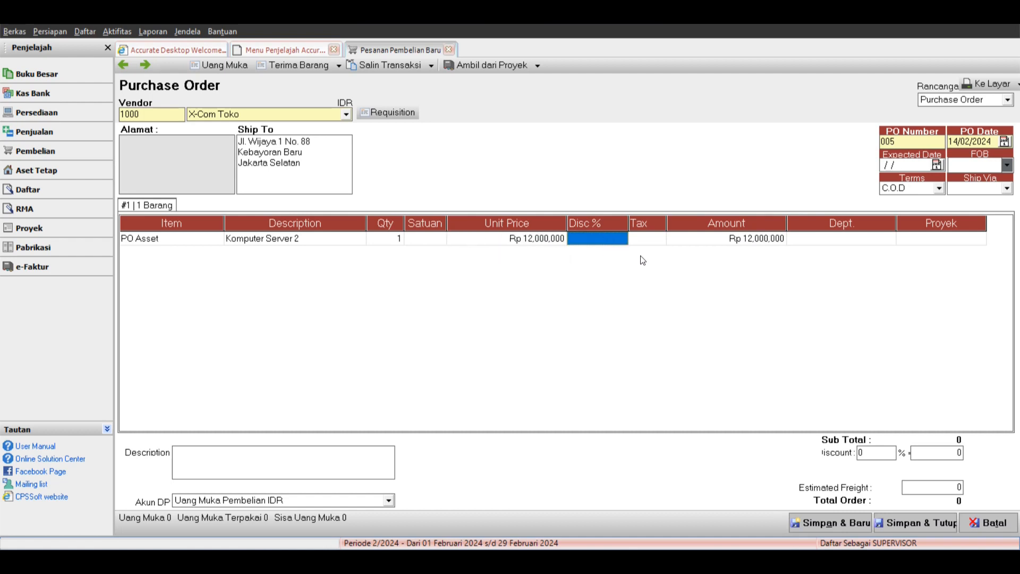
left_click(649, 240)
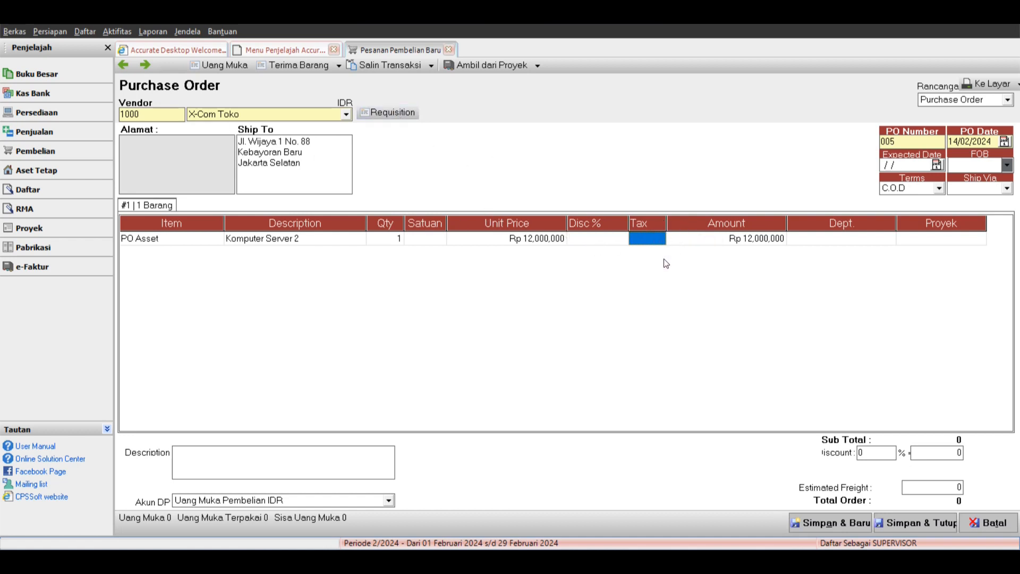
Create a goods receipt from the purchase order with receipt number 005, preview its printout and close the preview.
left_click(336, 65)
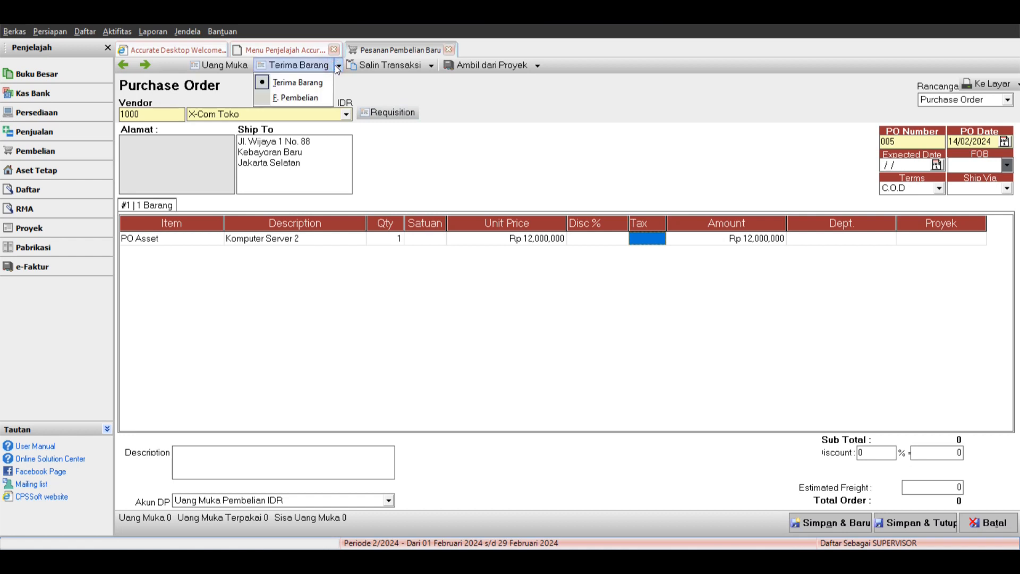
left_click(298, 84)
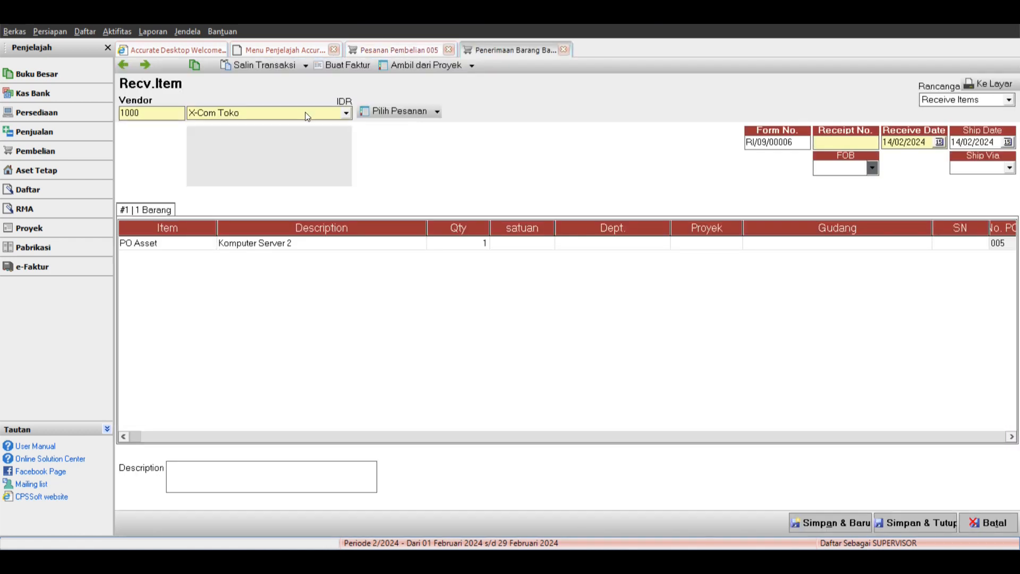
type("005")
left_click(350, 66)
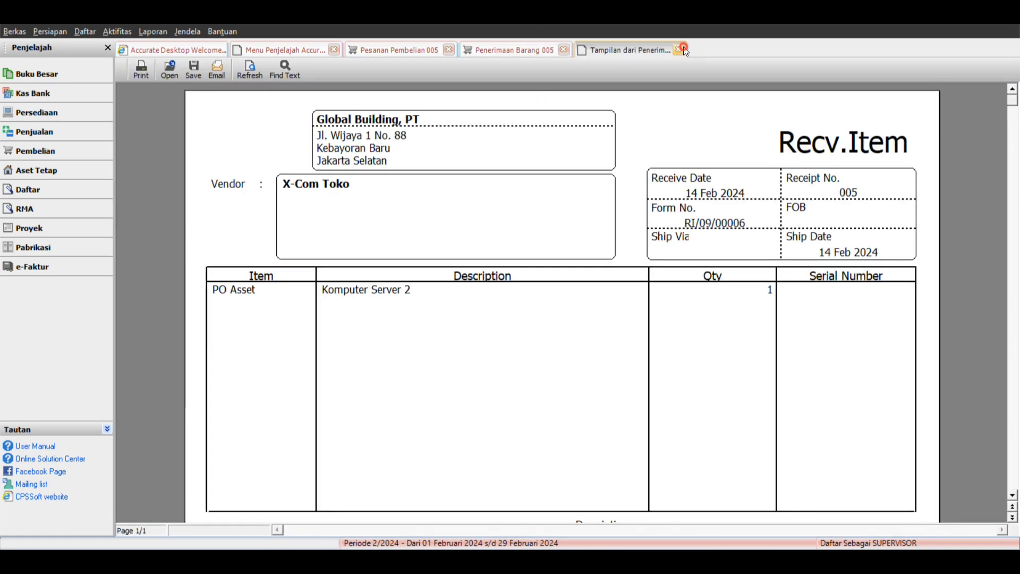
left_click(678, 50)
Open the goods receipt's transaction journal and enlarge it to examine the accounts debited and credited.
left_click(194, 65)
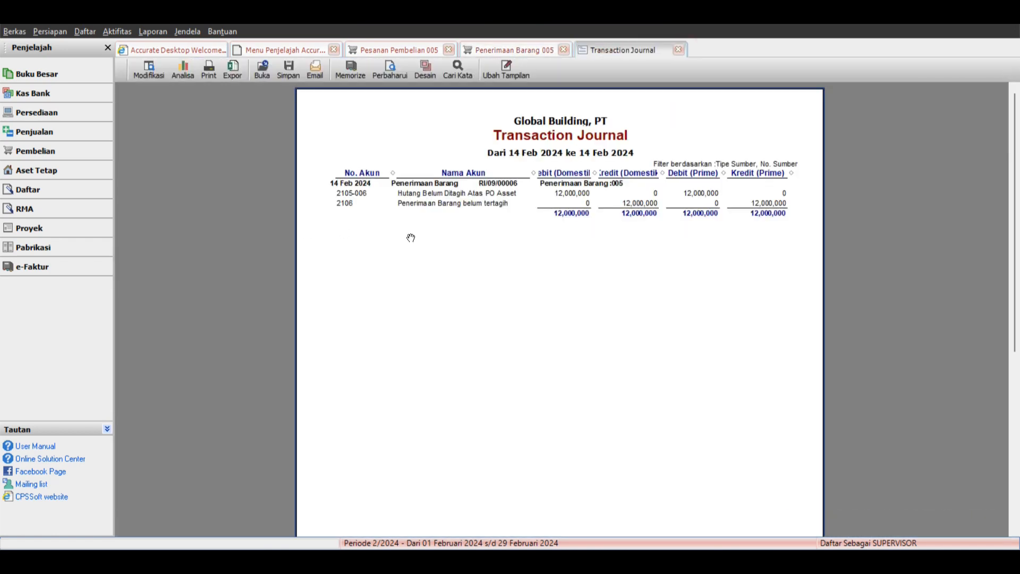
right_click(410, 237)
left_click(423, 256)
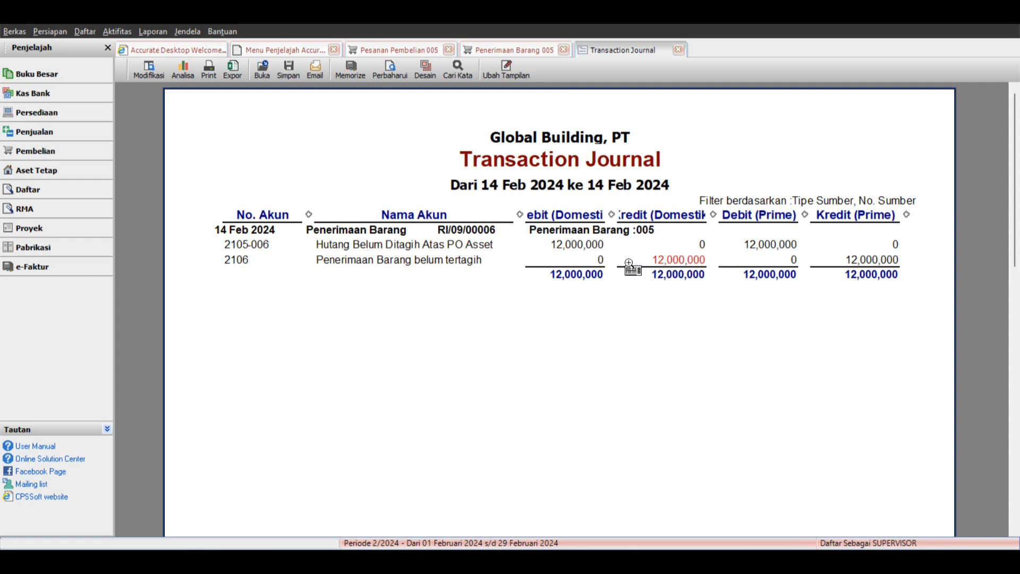
Open the Daftar Akun list and filter it to the account type Hutang lancar lainnya.
left_click(85, 32)
left_click(91, 46)
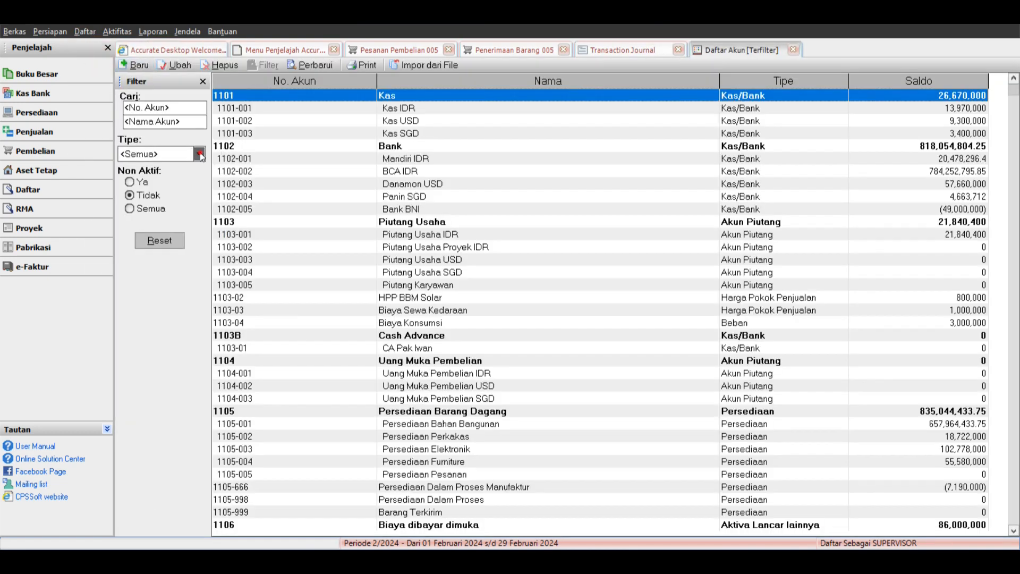
left_click(200, 154)
left_click(199, 221)
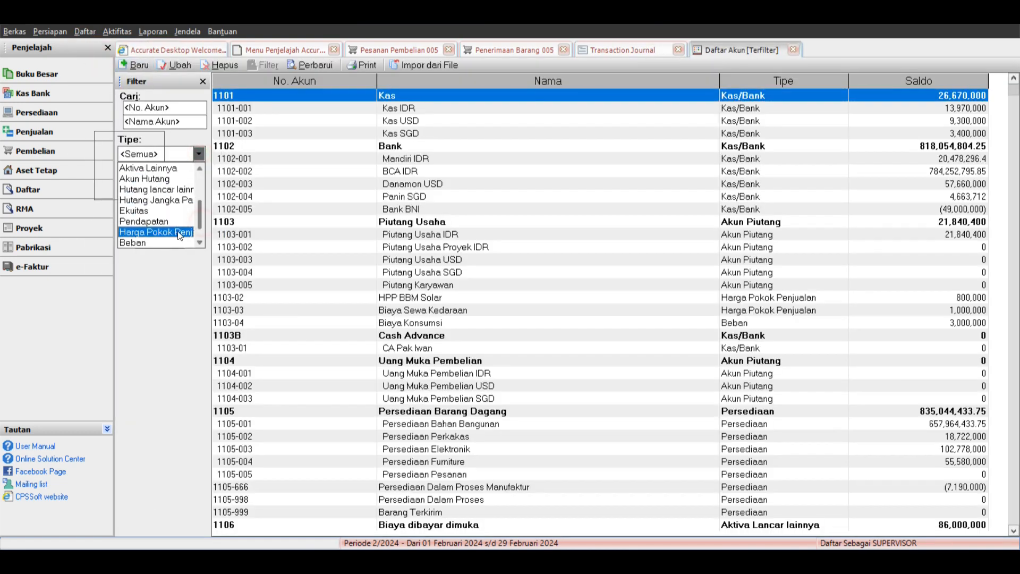
left_click(165, 193)
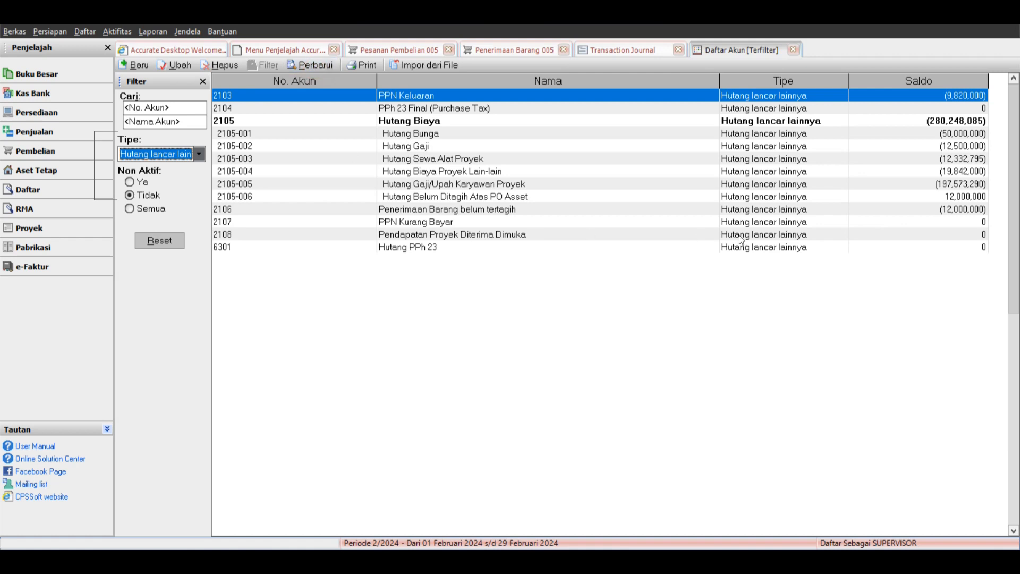
Compare the balances of accounts 2105-006 and 2106, and close the goods receipt's transaction journal.
left_click(941, 211)
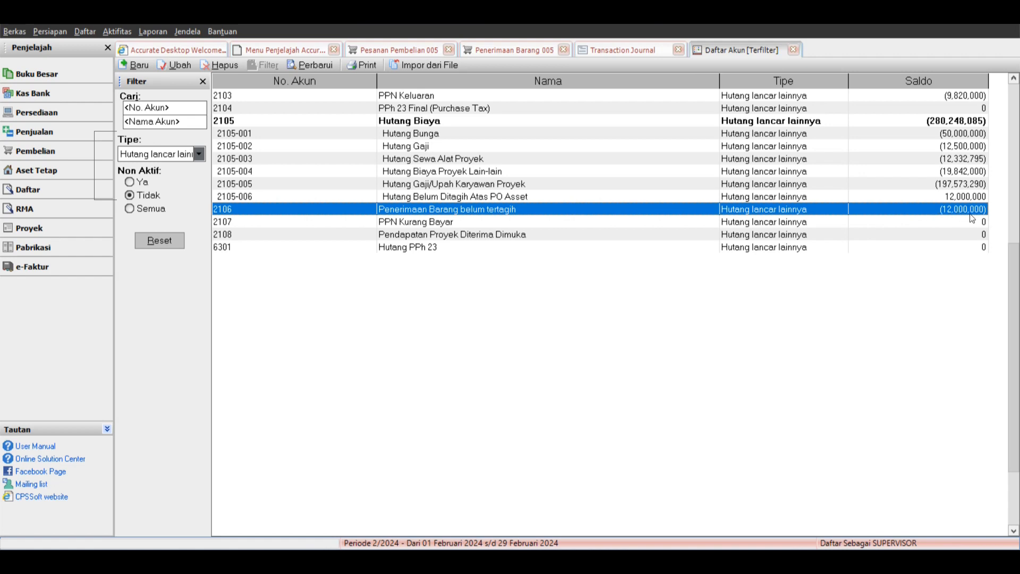
left_click(963, 199)
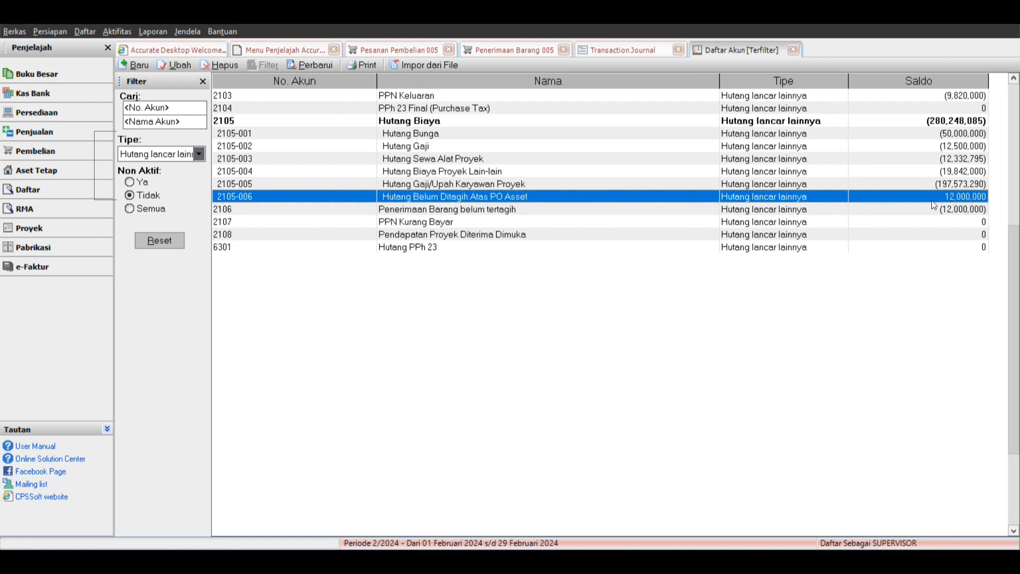
left_click(938, 208)
left_click(936, 199)
left_click(939, 208)
left_click(938, 198)
left_click(939, 209)
left_click(938, 198)
left_click(940, 209)
left_click(936, 196)
left_click(940, 209)
left_click(937, 197)
left_click(938, 209)
left_click(627, 50)
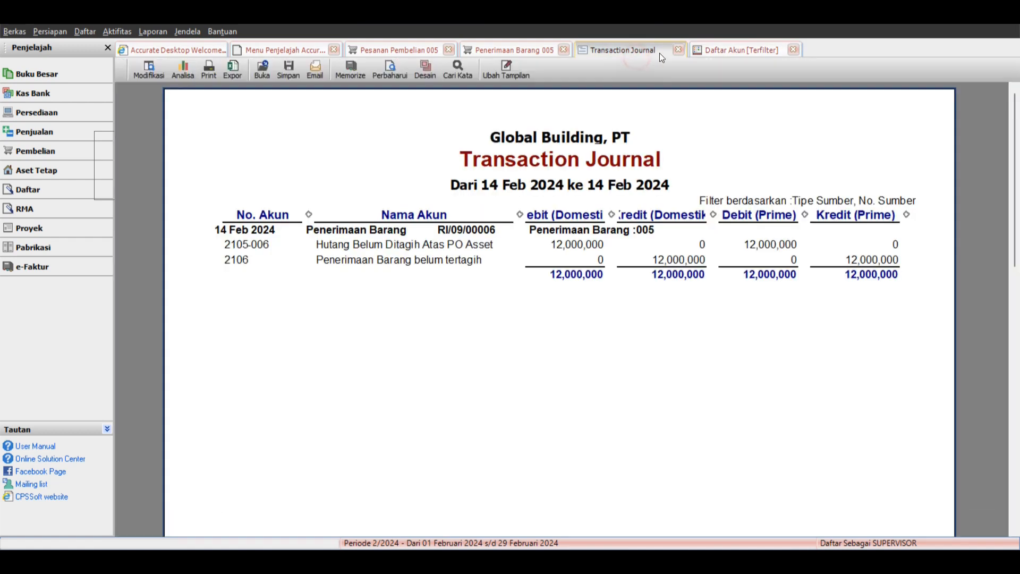
left_click(679, 51)
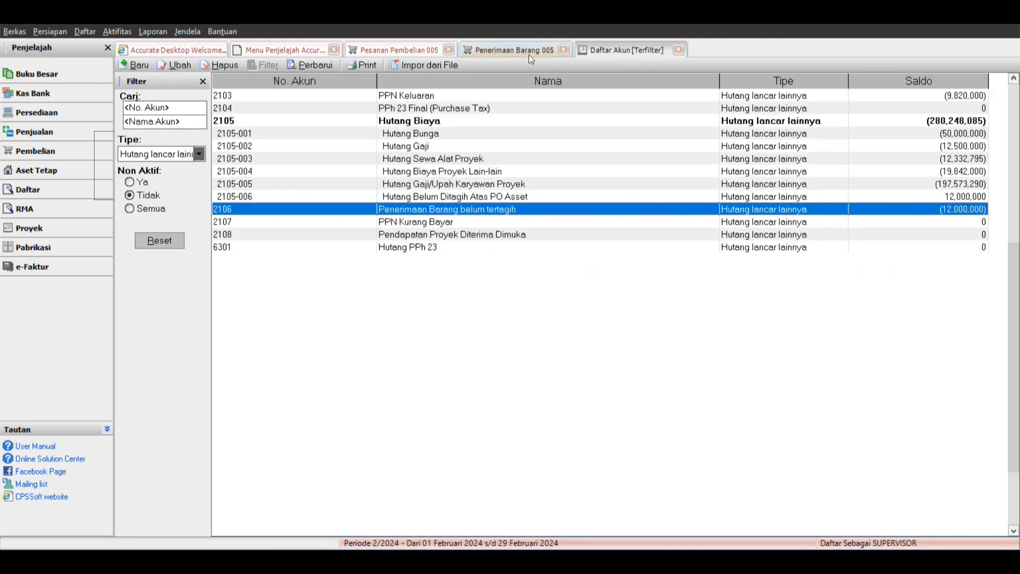
Create a purchase invoice from goods receipt 005 with invoice number 005, preview its printout and close the preview.
left_click(528, 54)
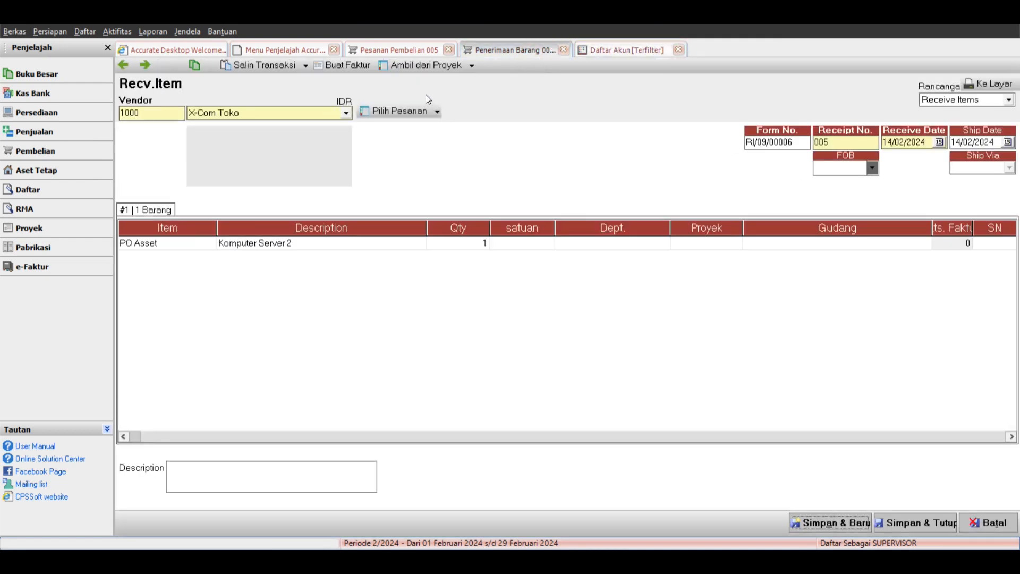
left_click(348, 65)
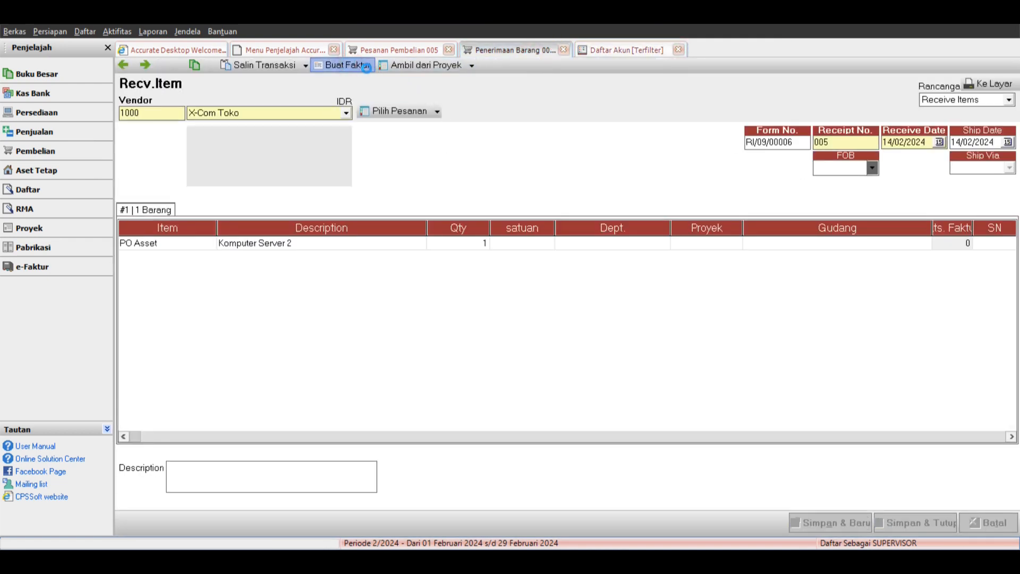
left_click(856, 142)
type("005")
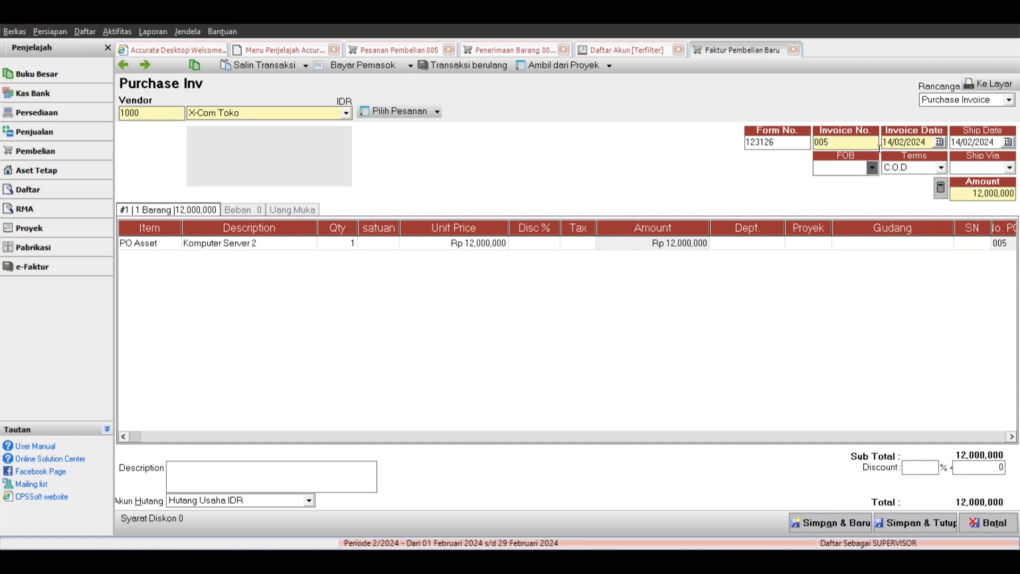
left_click(972, 85)
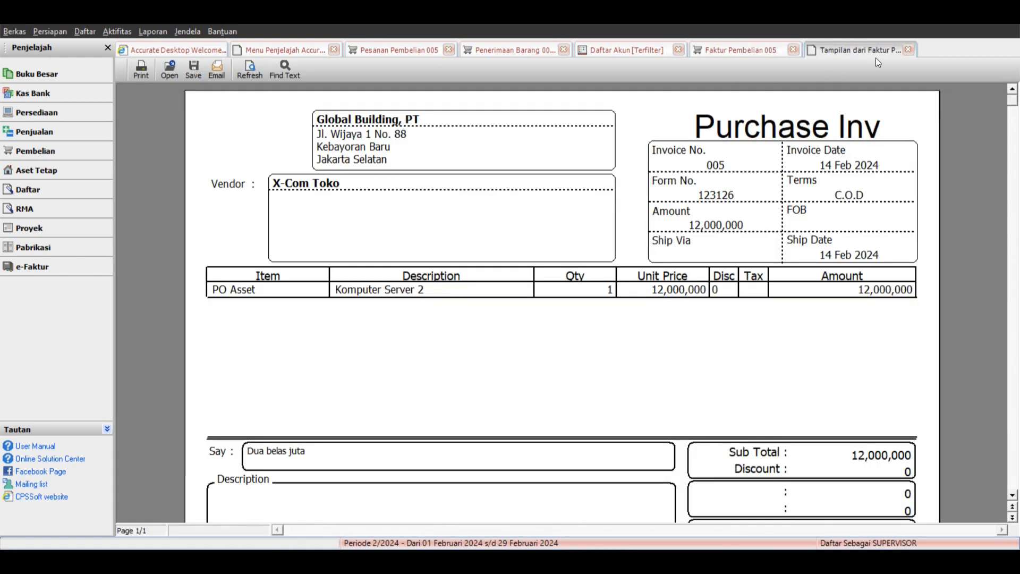
left_click(909, 49)
Open the purchase invoice's transaction journal and enlarge it to examine the accounts debited and credited.
left_click(194, 66)
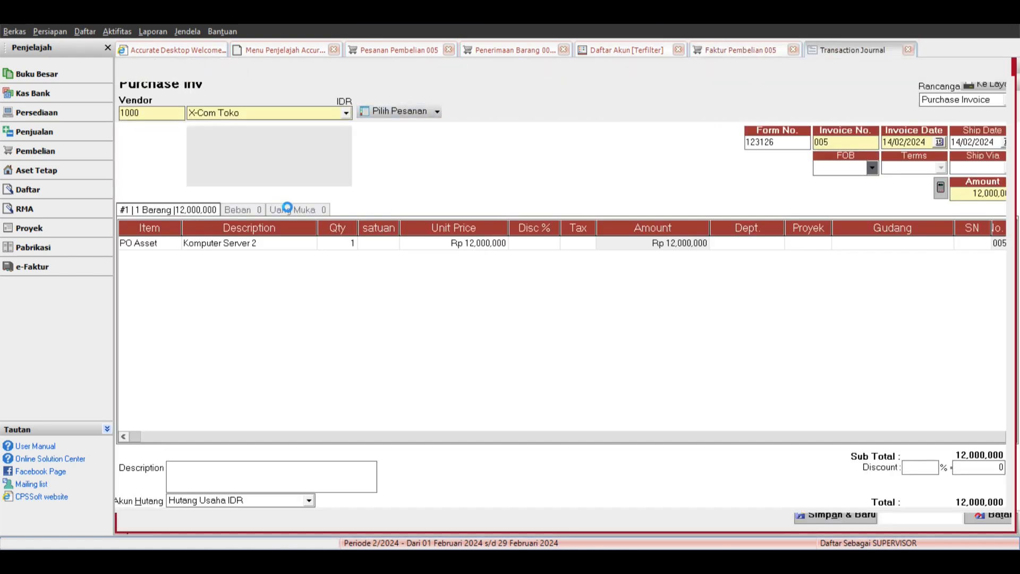
left_click(385, 229)
scroll(477, 315, "down", 1)
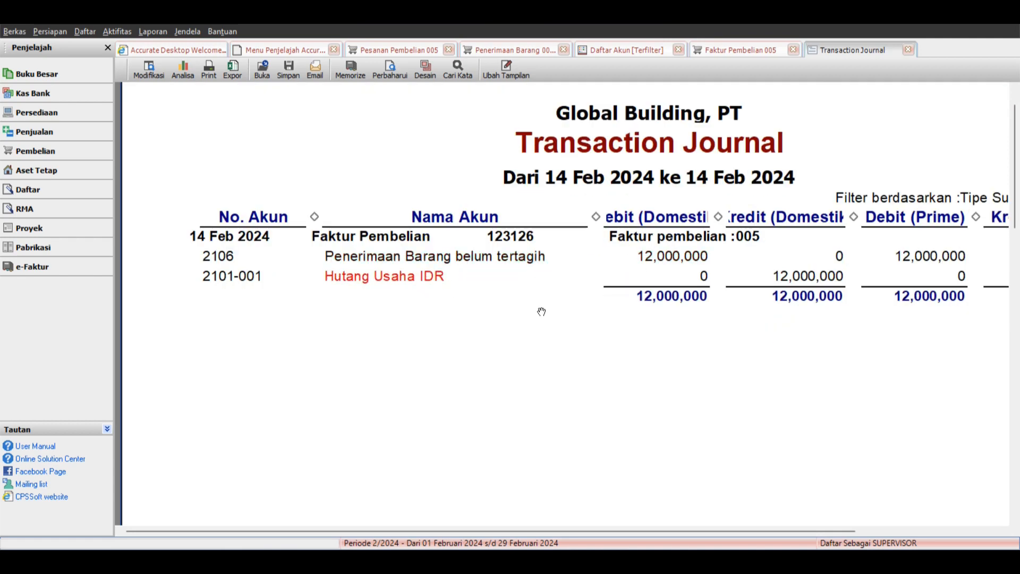
Examine the invoice journal's credit columns, refresh the Daftar Akun list and check the balances of accounts 2106 and 2105-006.
left_click_drag(531, 321, 448, 250)
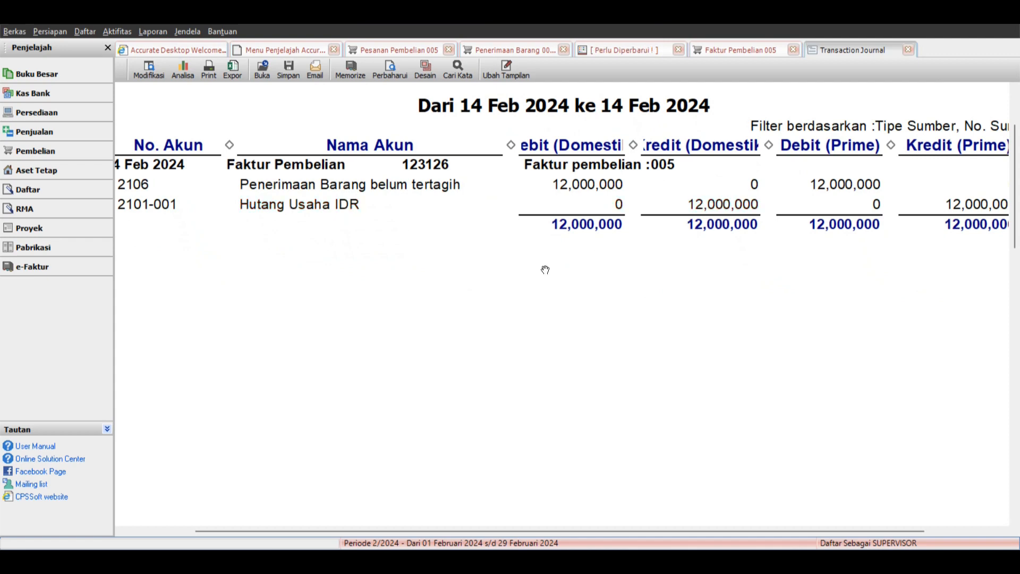
left_click(592, 50)
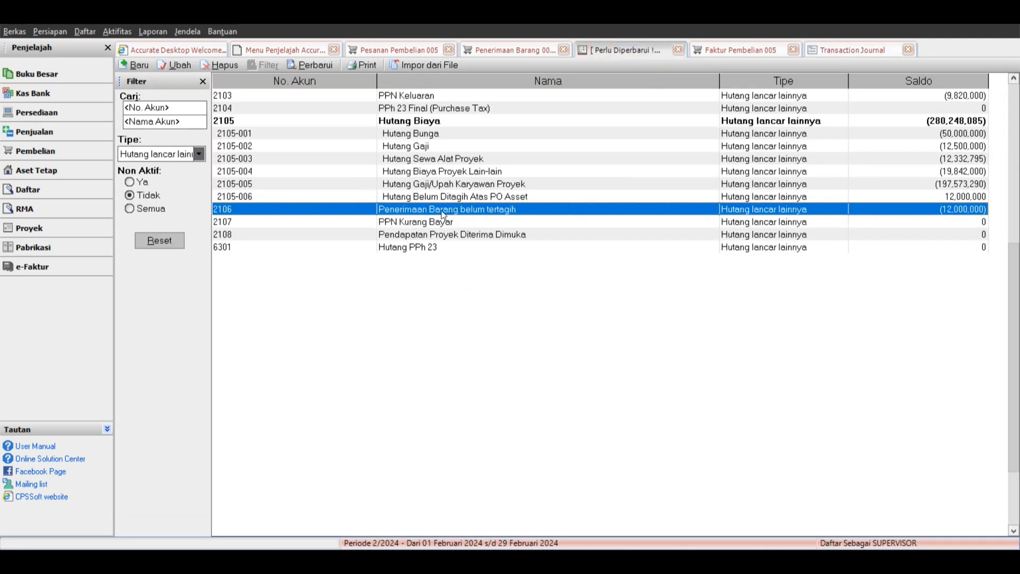
left_click(312, 71)
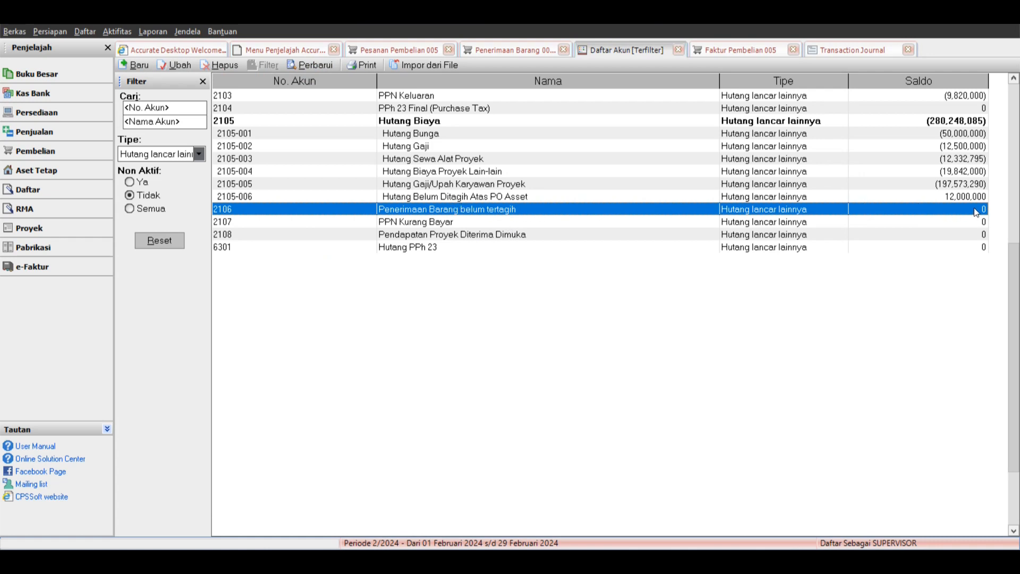
left_click(951, 196)
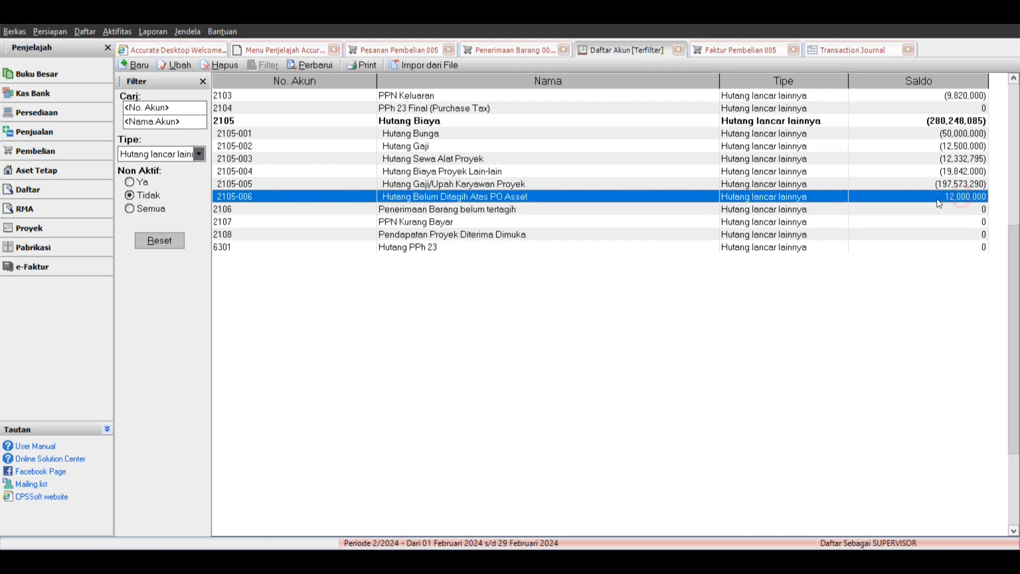
Save and close purchase invoice 005, and close its transaction journal, goods receipt 005 and purchase order 005.
left_click(753, 53)
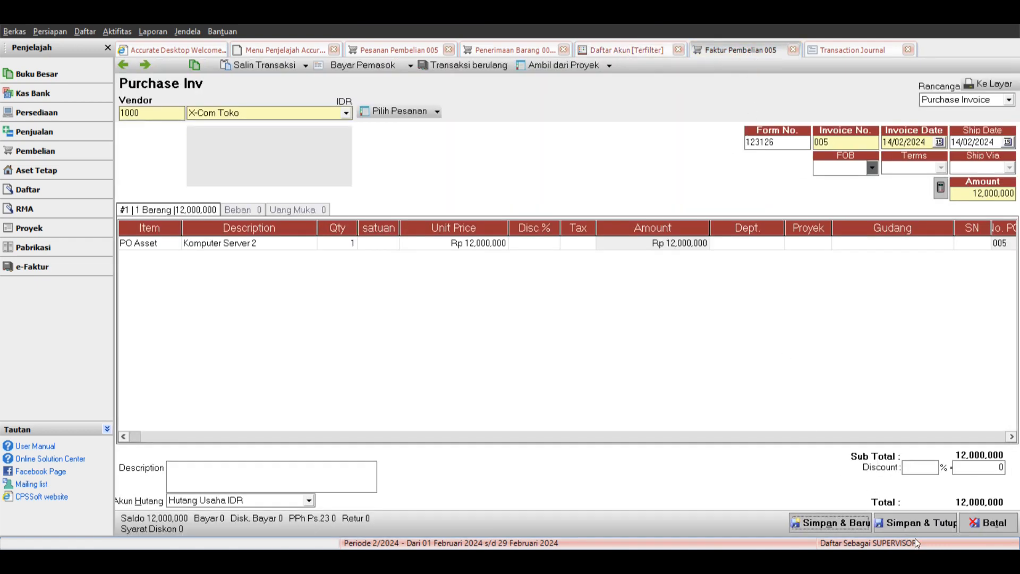
key("alt+t")
left_click(735, 51)
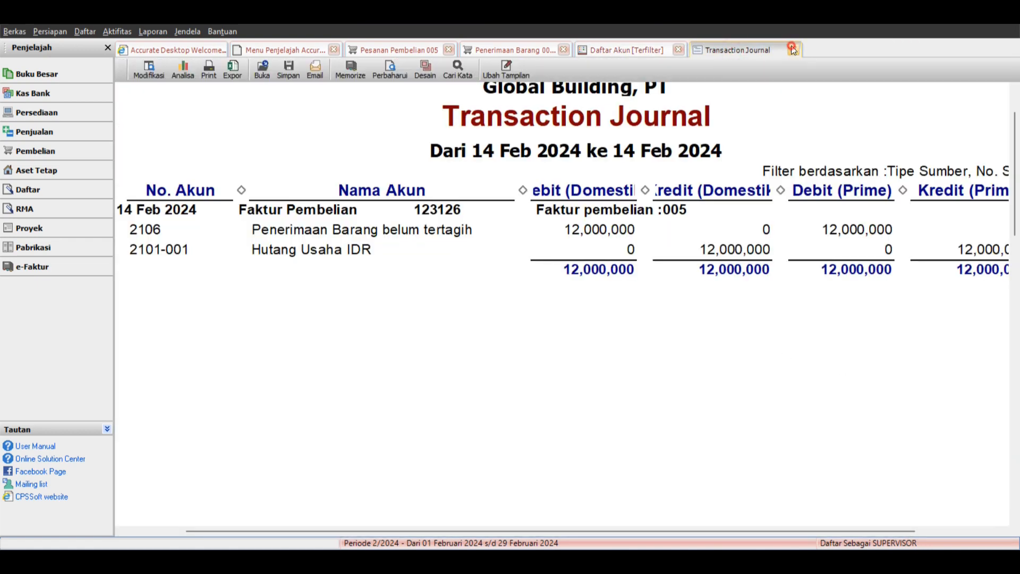
left_click(793, 49)
left_click(509, 51)
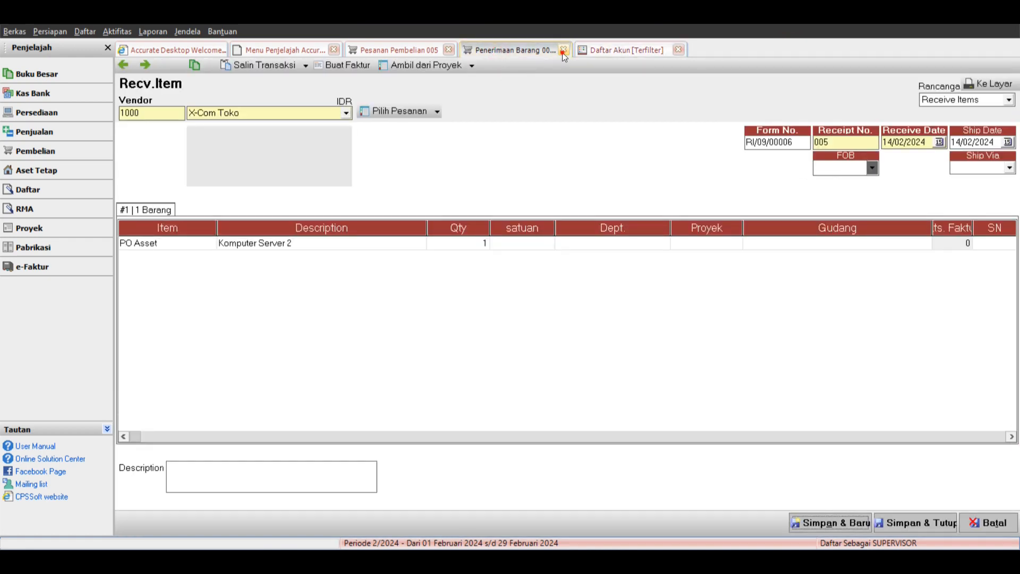
left_click(563, 50)
left_click(404, 50)
left_click(449, 49)
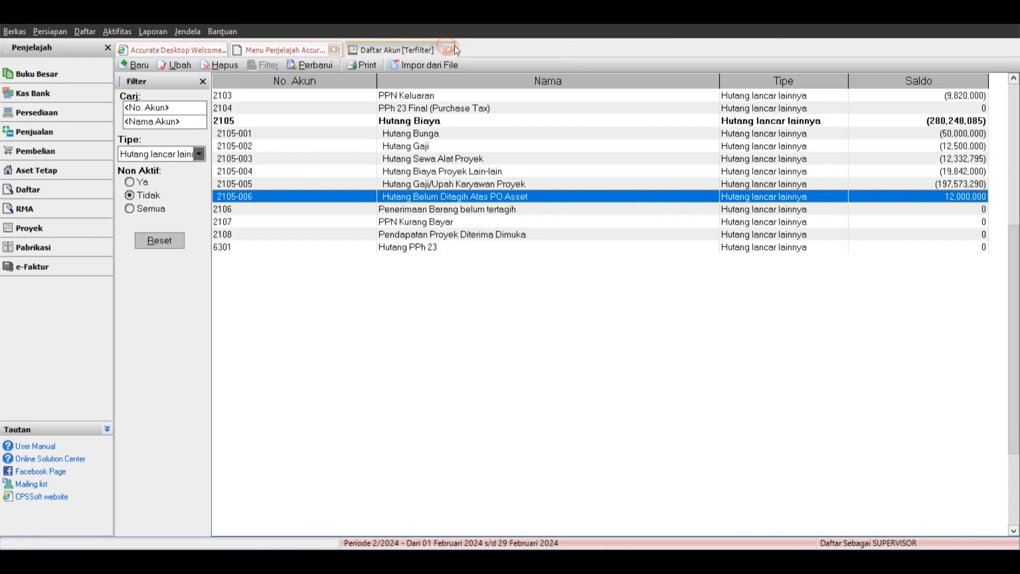
Open the supplier list and refresh it to check the balance of X-Com Toko.
left_click(318, 51)
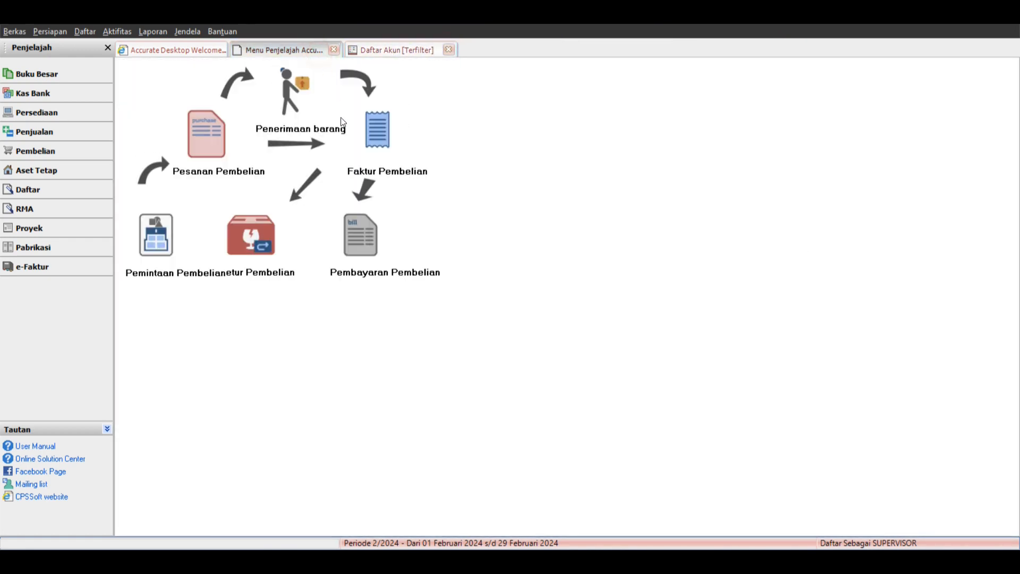
left_click(104, 190)
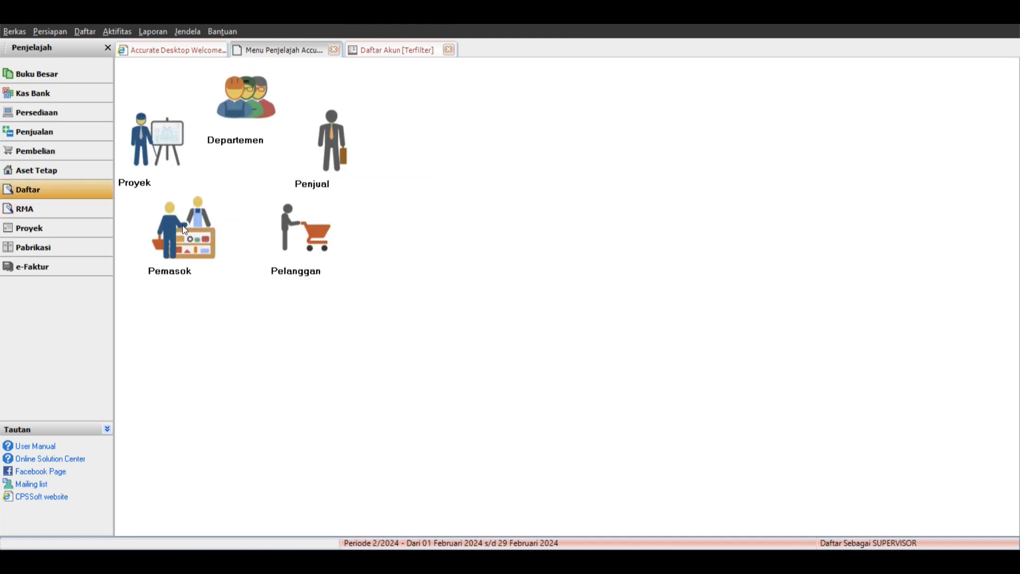
left_click(182, 245)
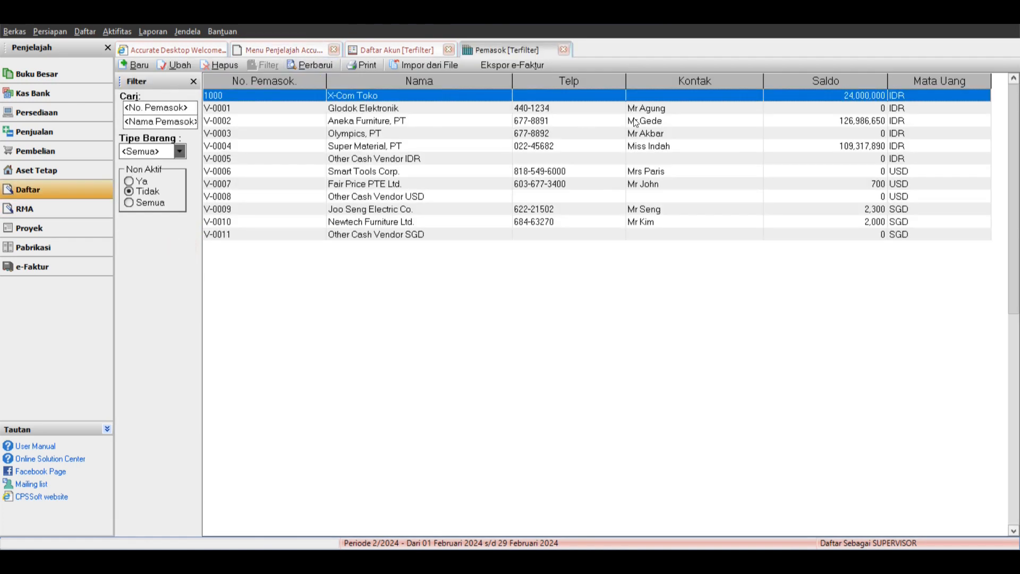
left_click(322, 66)
Open the fixed asset list, sort it by purchase date and select the existing asset Komputer Server.
left_click(47, 170)
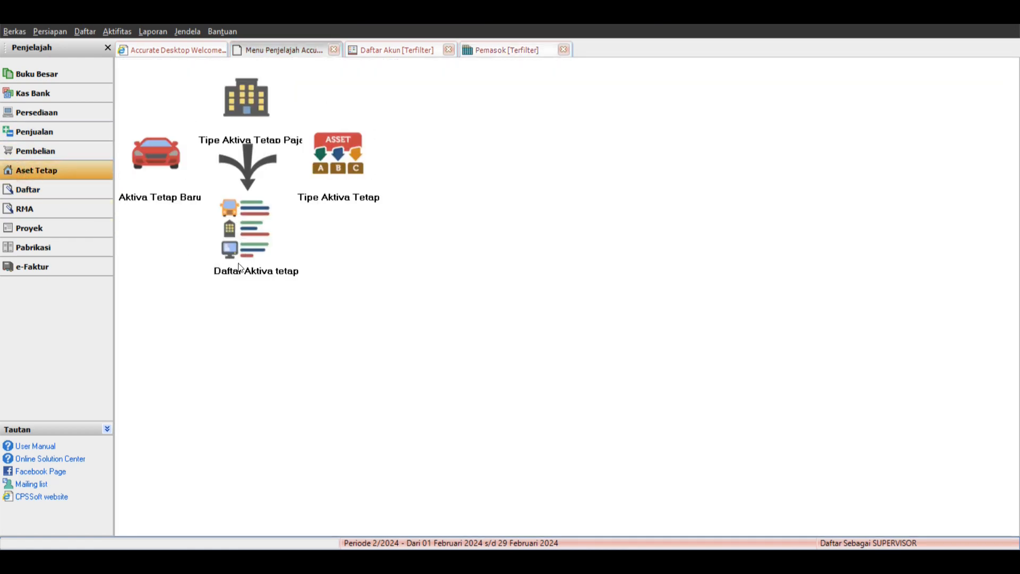
left_click(244, 233)
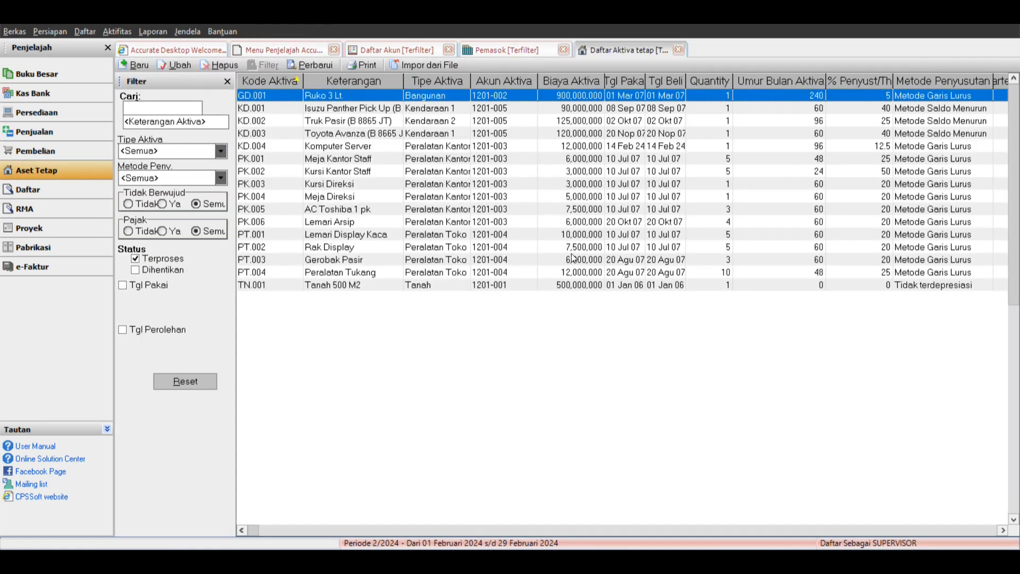
left_click(656, 81)
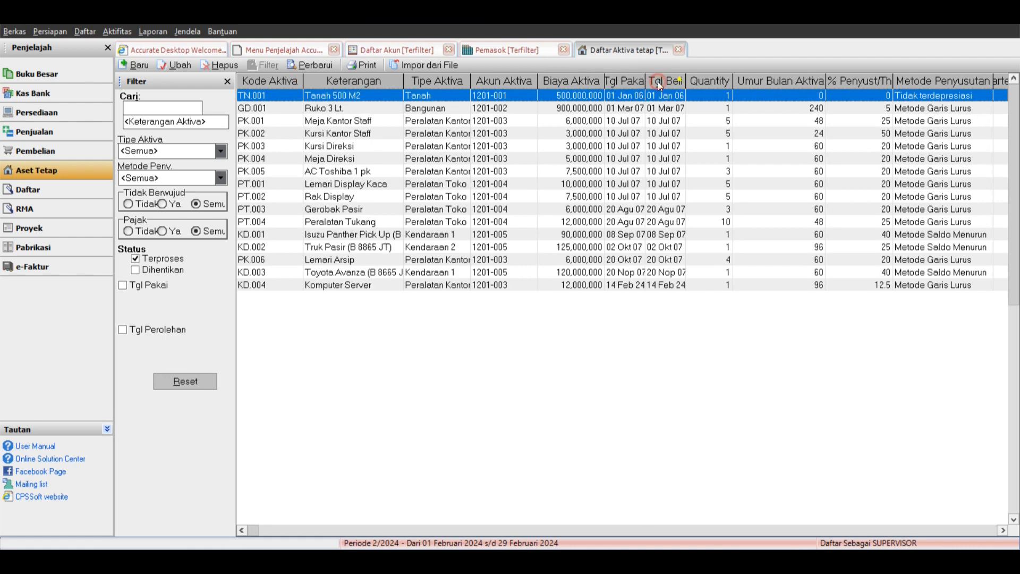
left_click(556, 287)
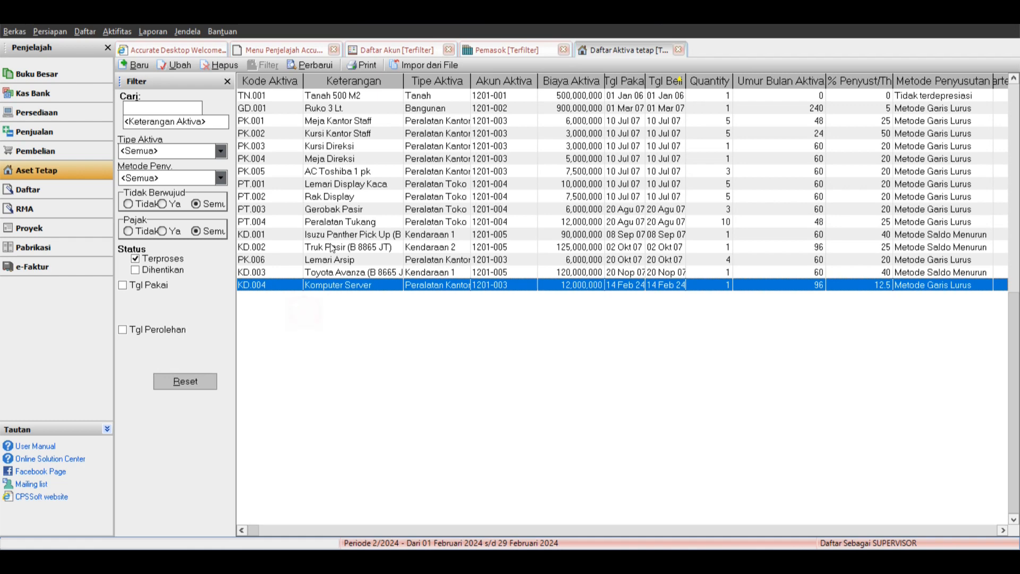
Create a new fixed asset of type Peralatan Kantor with the description Server 2.
left_click(139, 66)
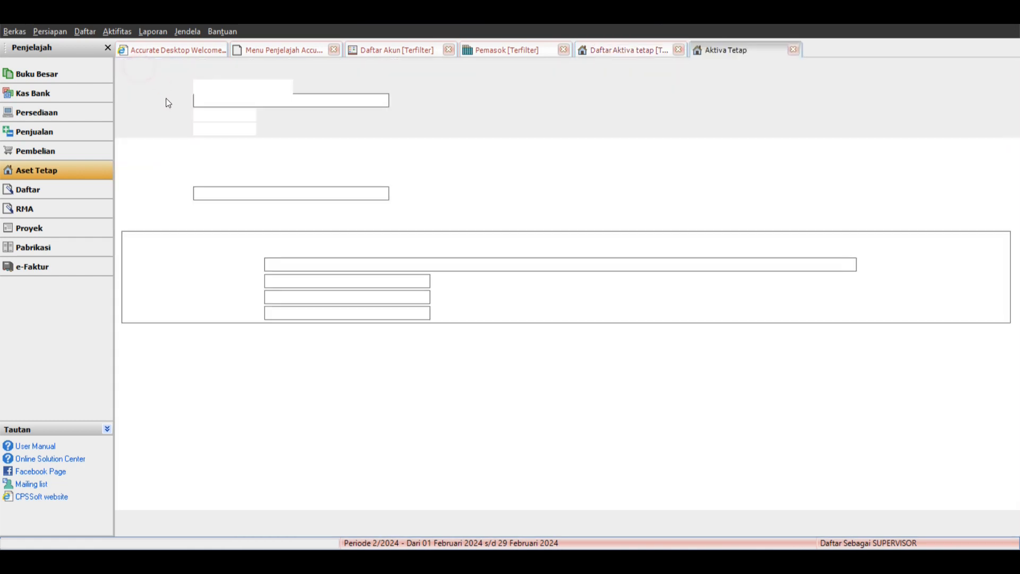
left_click(292, 101)
left_click(239, 146)
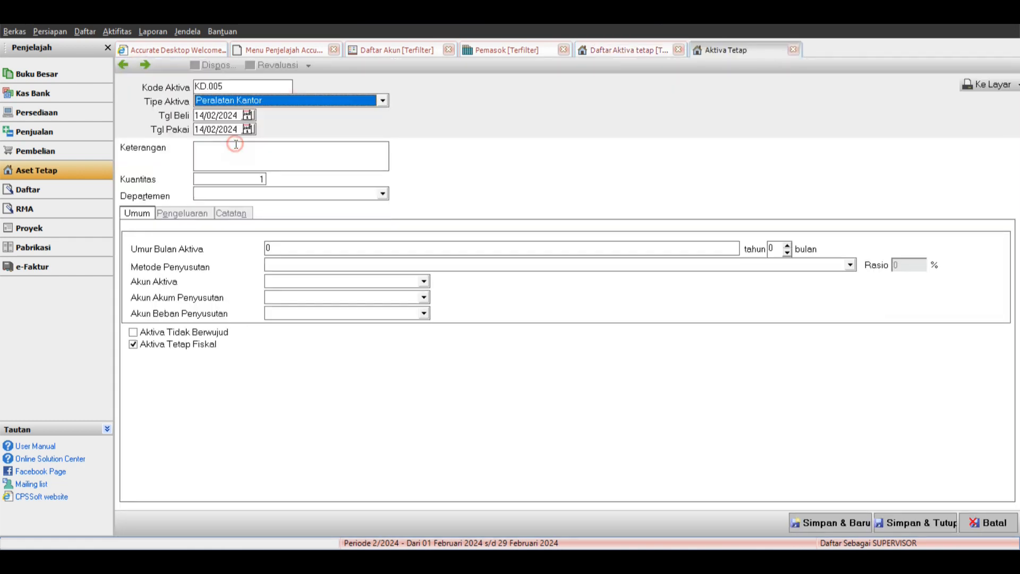
left_click(234, 151)
type("Server 2")
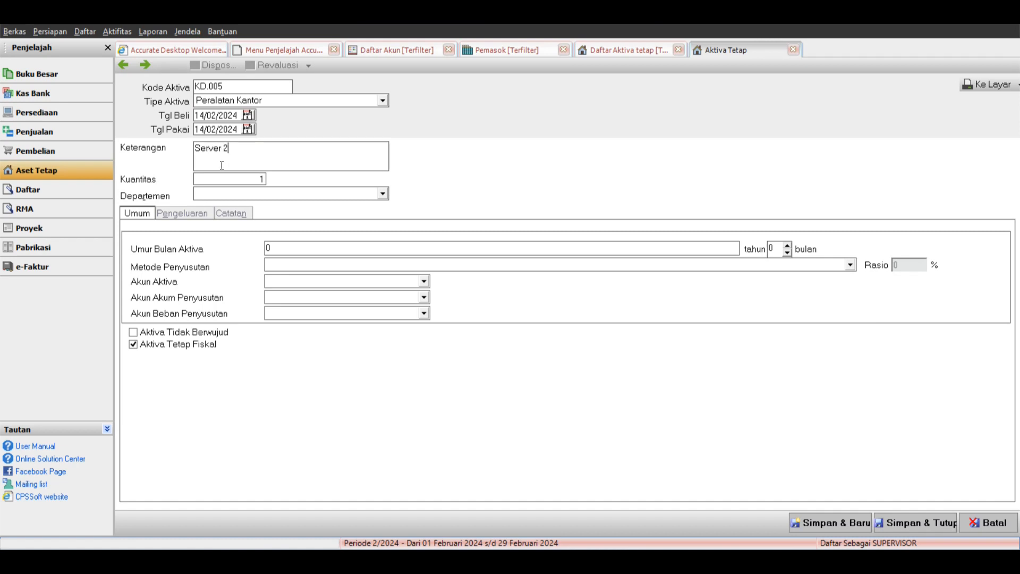
Set the asset's useful life to 8 years and its depreciation method to Metode Garis Lurus.
left_click(264, 247)
left_click(289, 265)
left_click(296, 286)
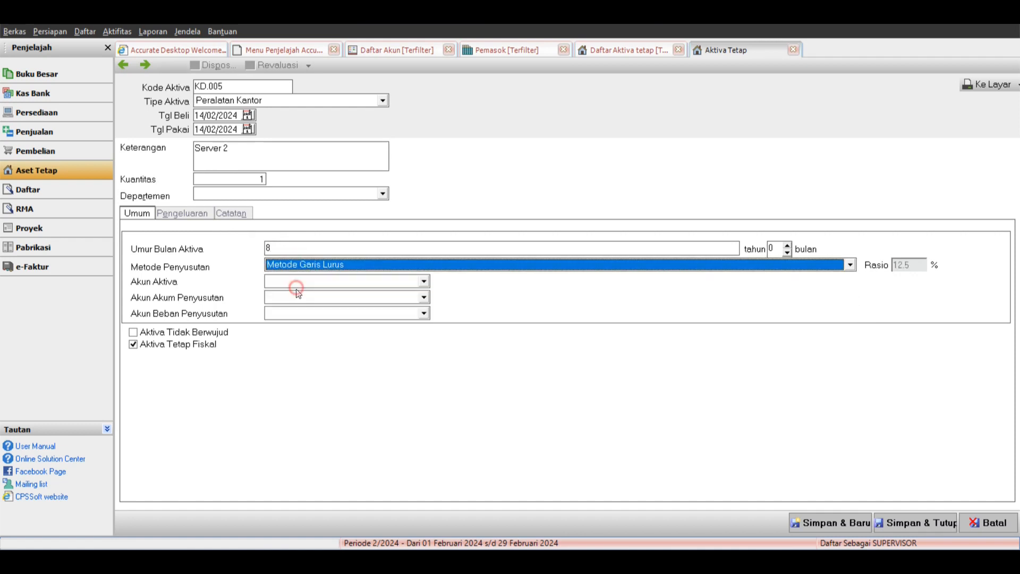
Assign the asset account Peralatan Kantor, accumulated depreciation account Akum. Penys. Peralatan Kantor and expense account Beban Penyusutan Peralatan Kantor.
left_click(297, 281)
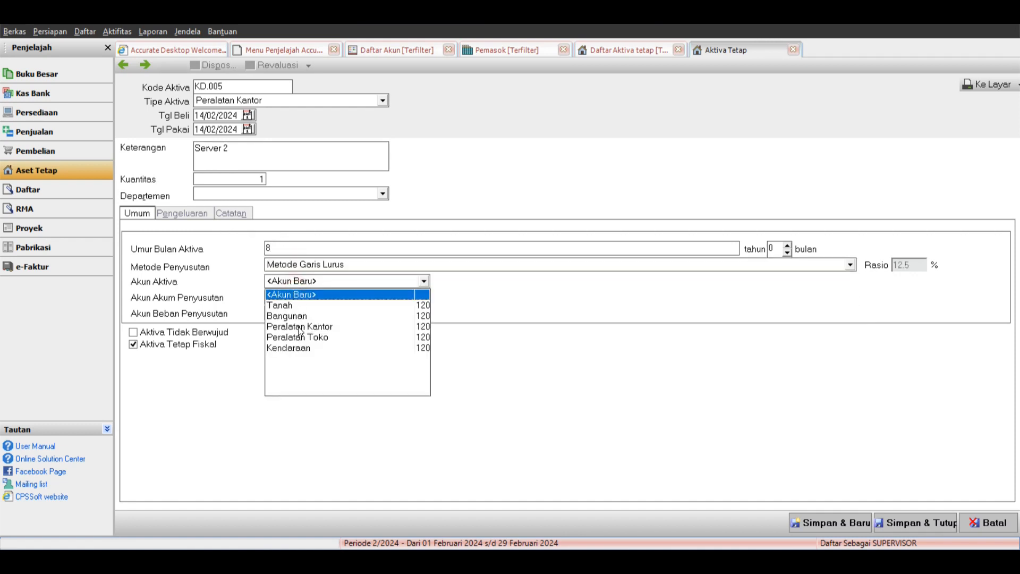
left_click(299, 327)
left_click(301, 298)
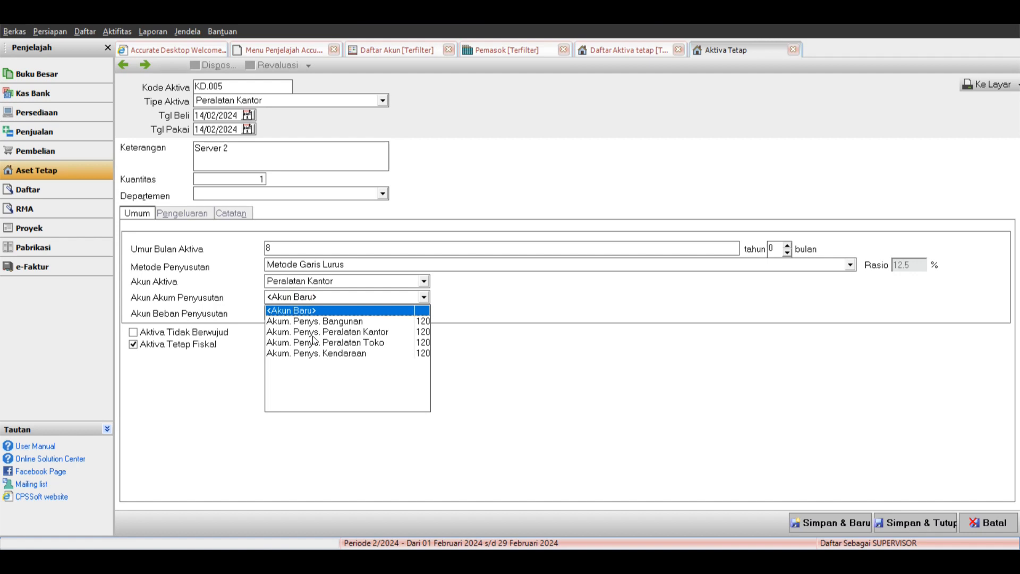
left_click(313, 332)
left_click(310, 318)
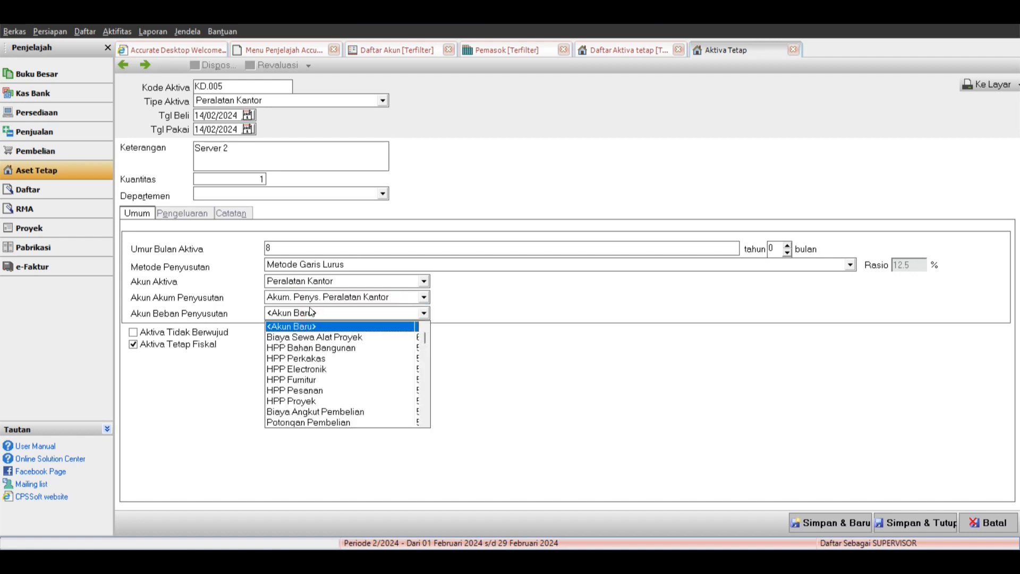
type("Beb")
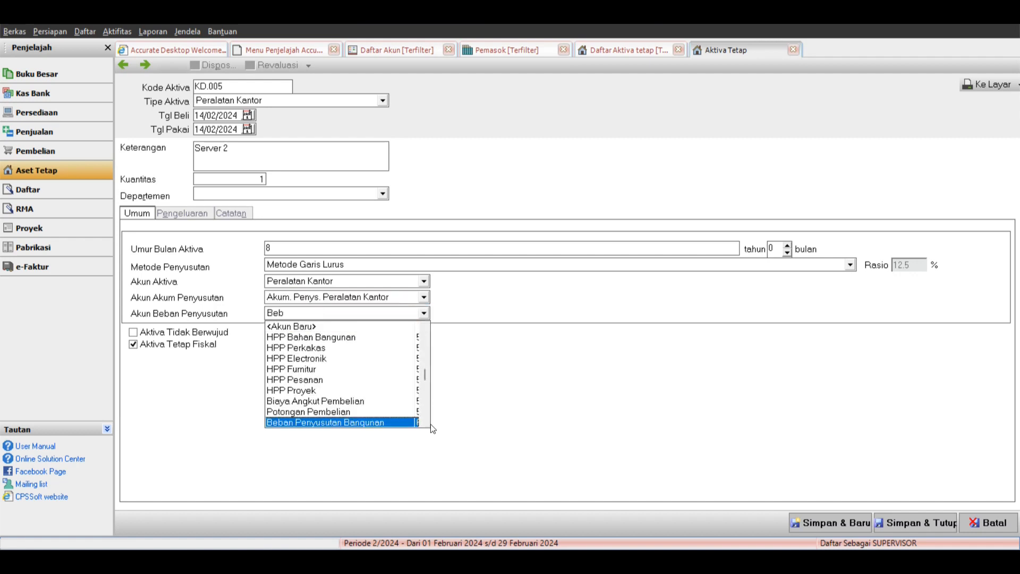
scroll(425, 422, "down", 3)
left_click(380, 402)
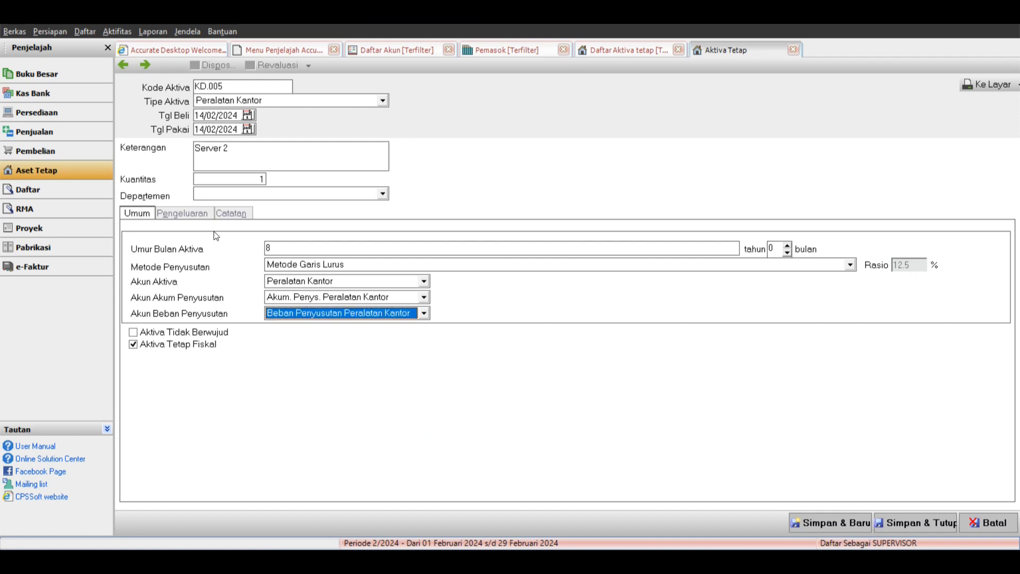
Add an expenditure of 12,000,000 from account 2105-006, save and close the asset, and select Server 2 in the asset list.
left_click(194, 214)
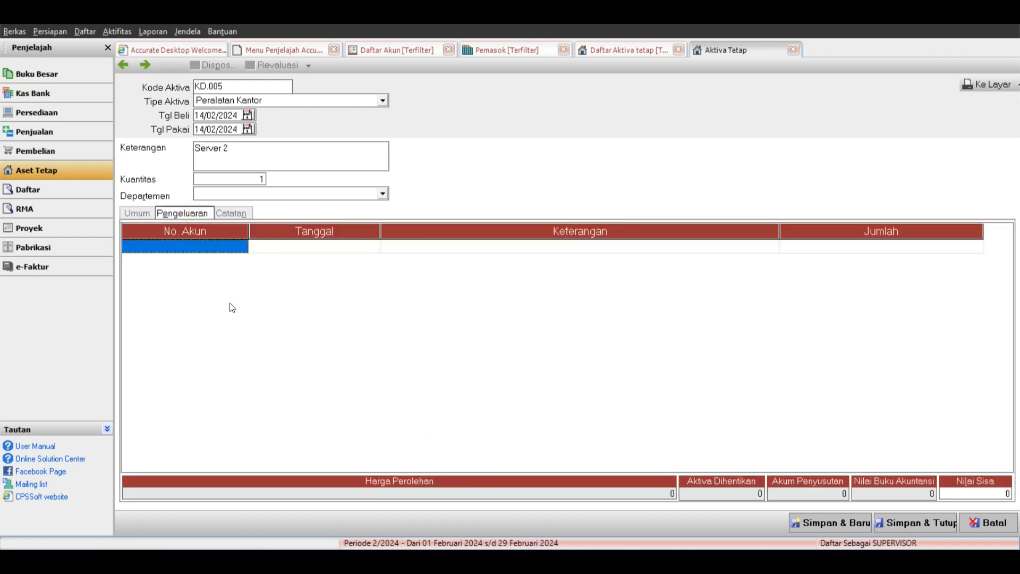
left_click(393, 50)
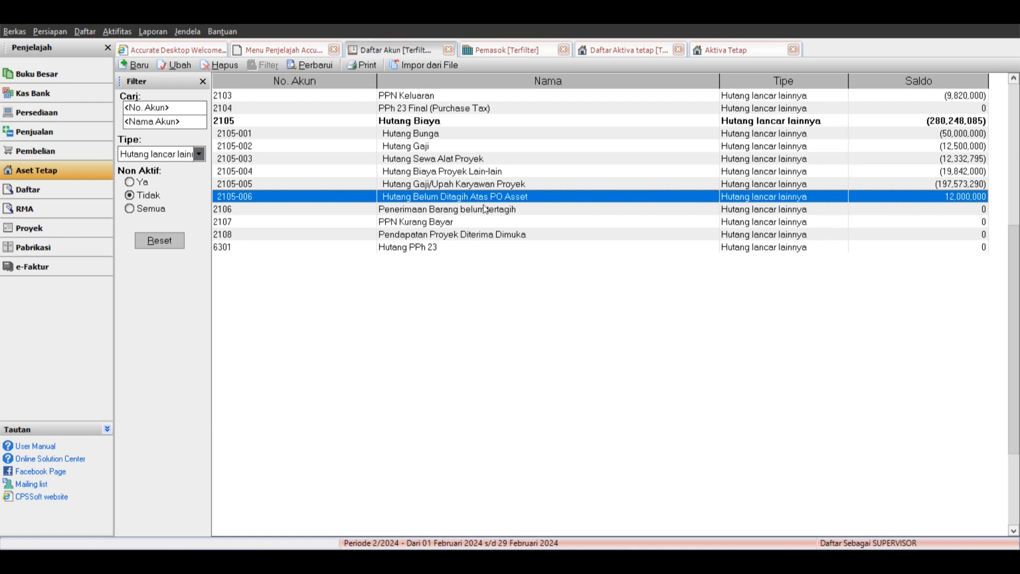
left_click(717, 51)
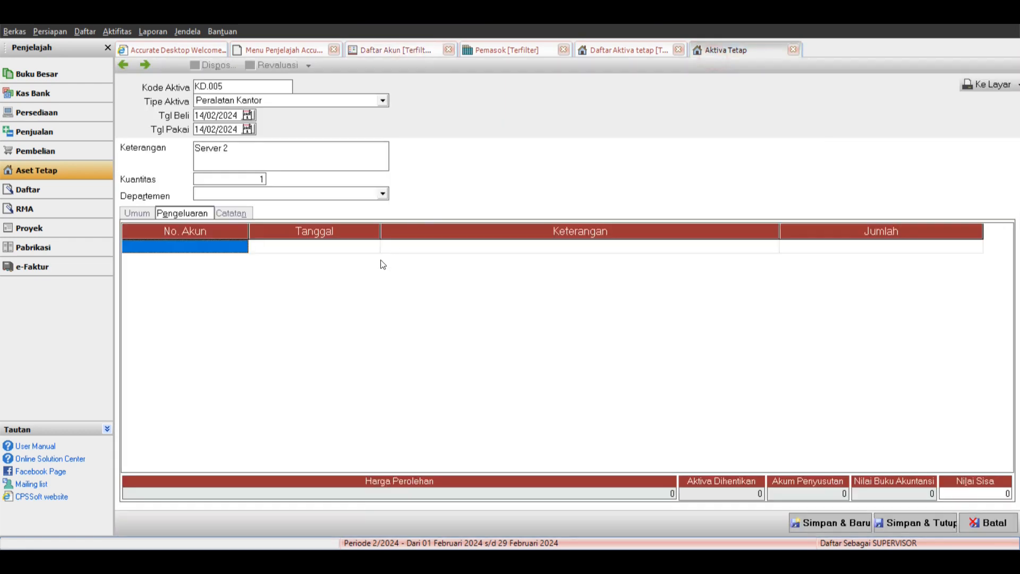
type("PO")
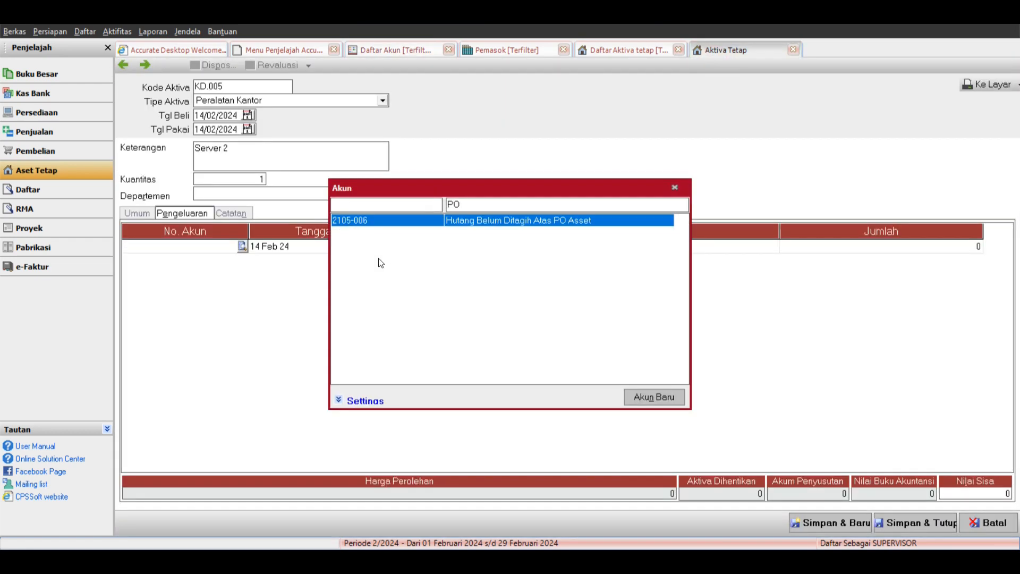
double_click(481, 220)
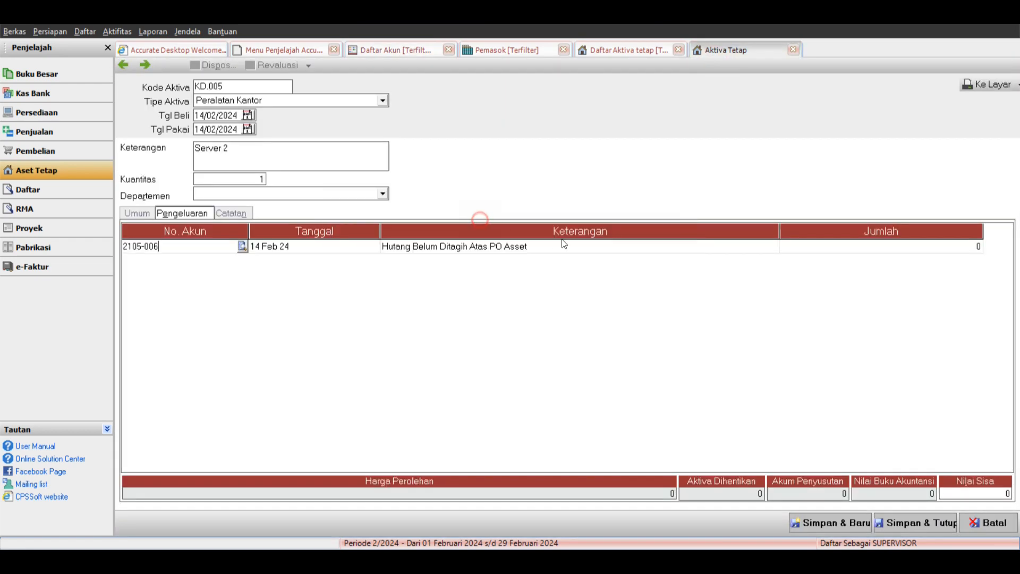
left_click(821, 250)
type("12,000,000")
key("Return")
left_click(703, 254)
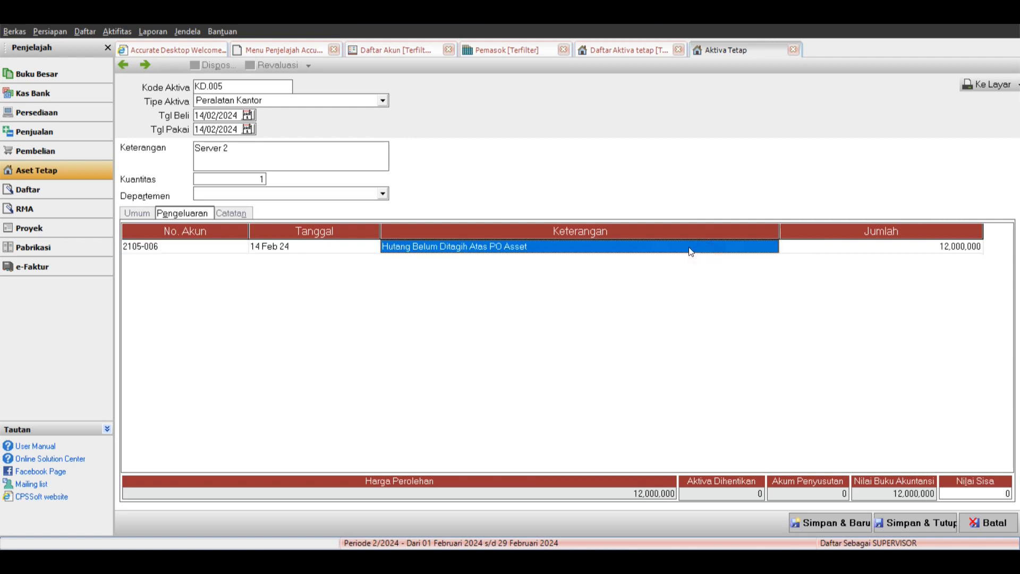
left_click(923, 524)
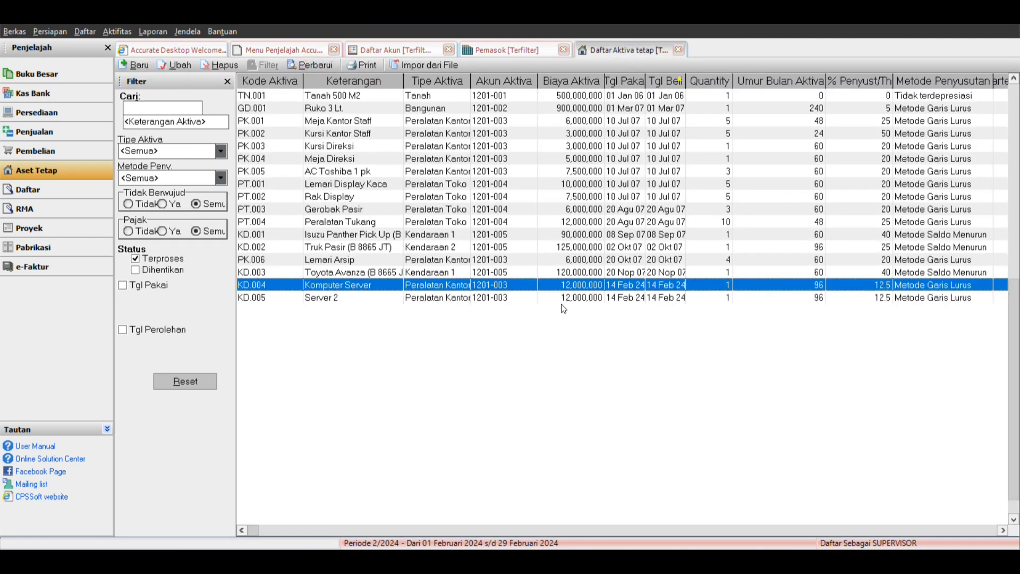
left_click(497, 298)
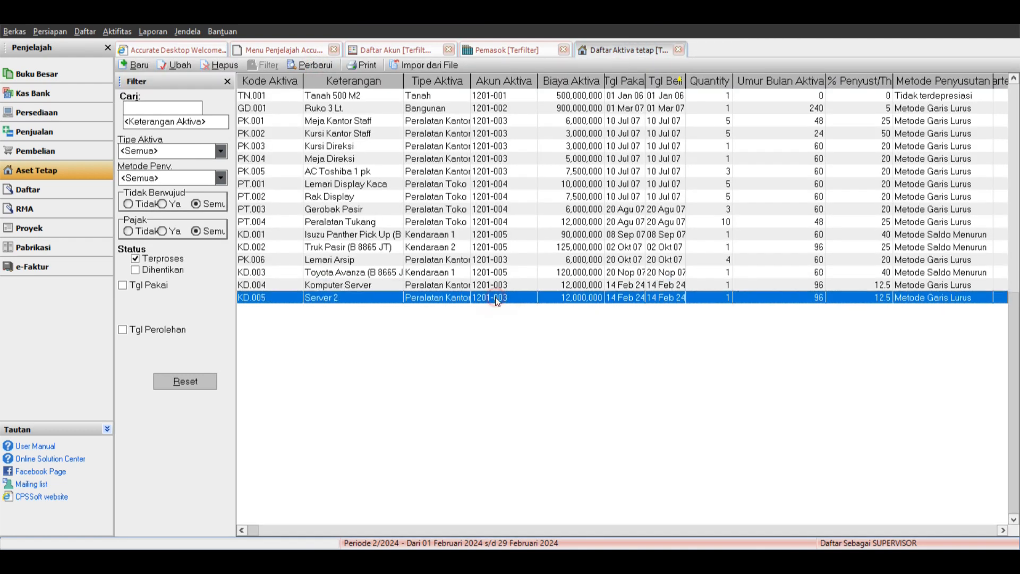
Refresh the Daftar Akun list to check the balance of account 2105-006, and return to the supplier list to check X-Com Toko.
left_click(395, 49)
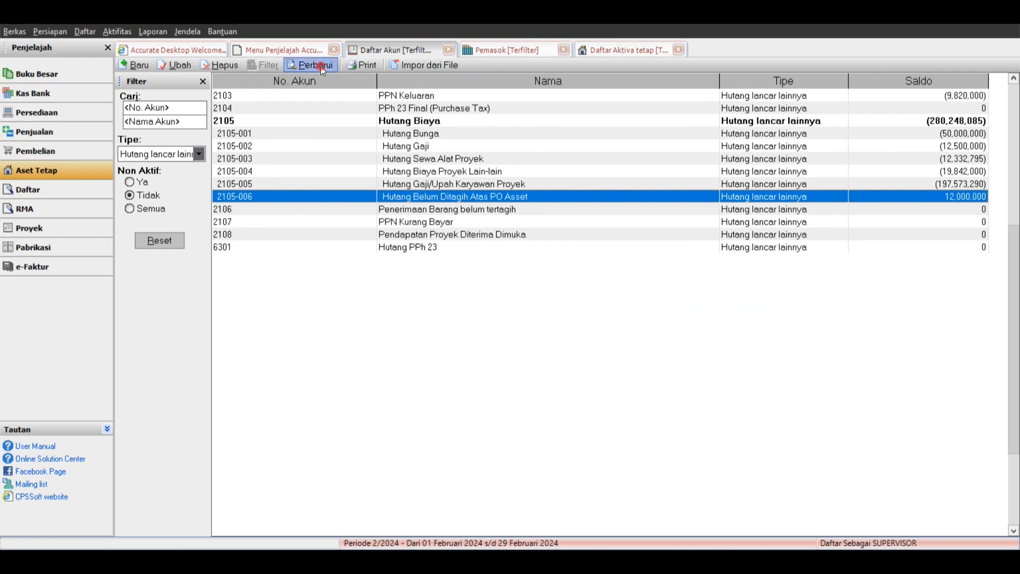
left_click(319, 66)
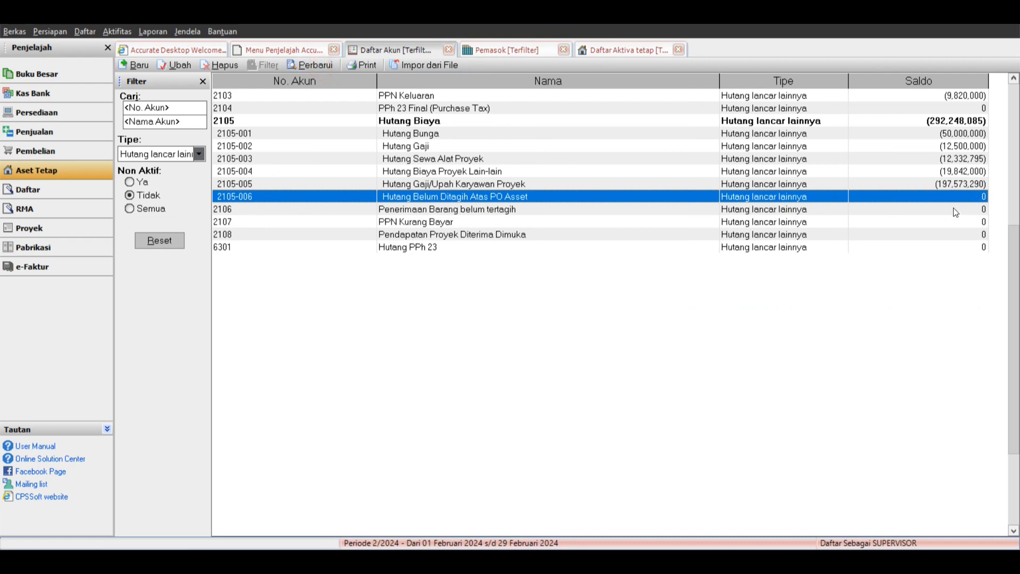
left_click(509, 48)
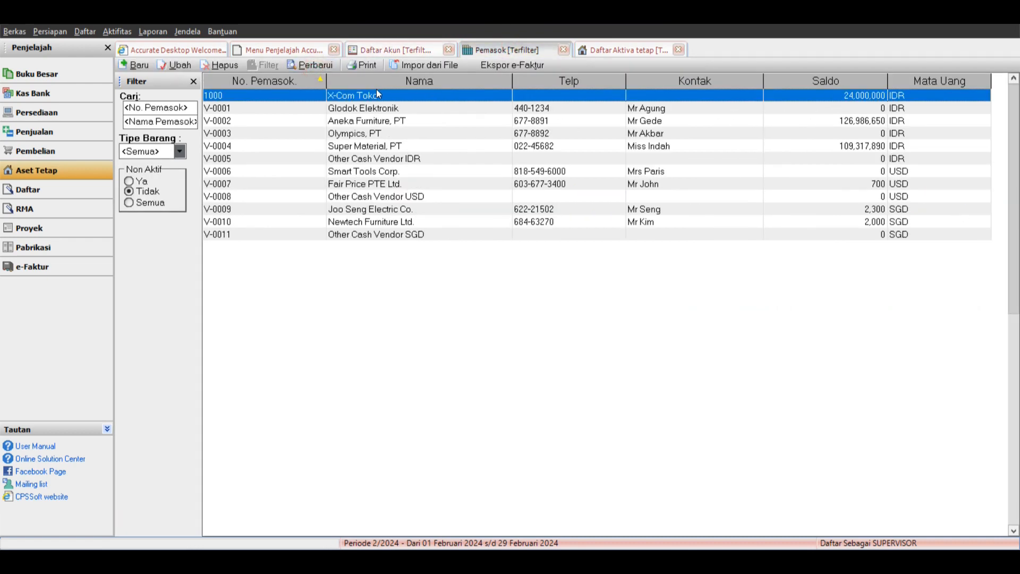
Check the fixed asset list, and open account 2105-006 from the account list to view its account number, closing it unchanged.
left_click(624, 49)
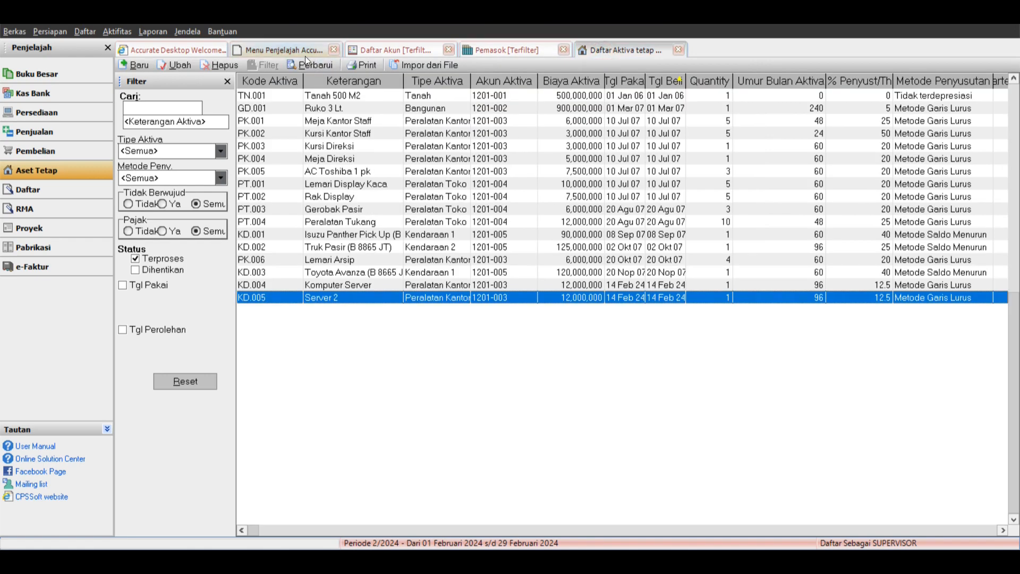
left_click(394, 50)
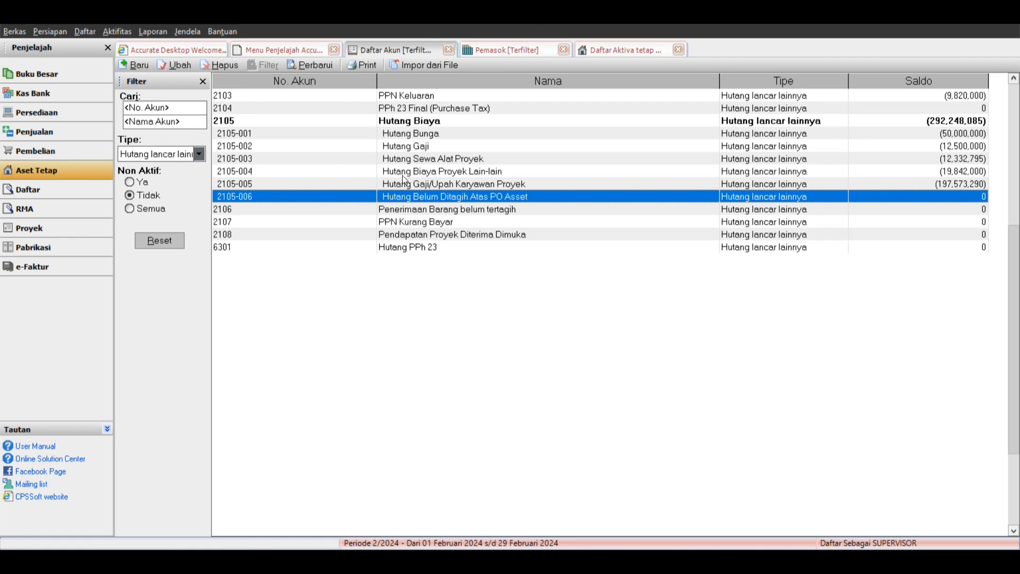
left_click(431, 163)
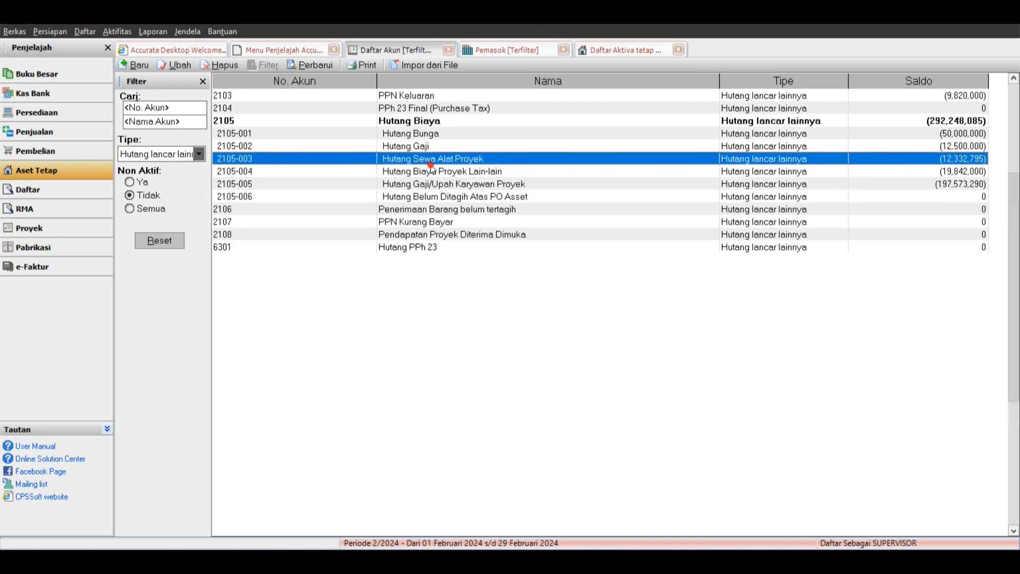
left_click(369, 212)
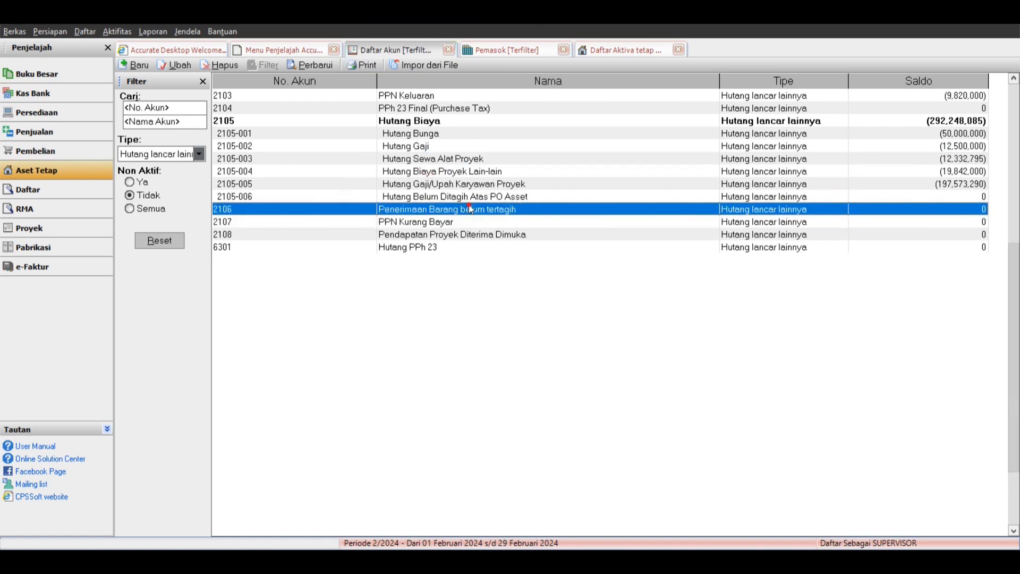
double_click(249, 197)
double_click(274, 116)
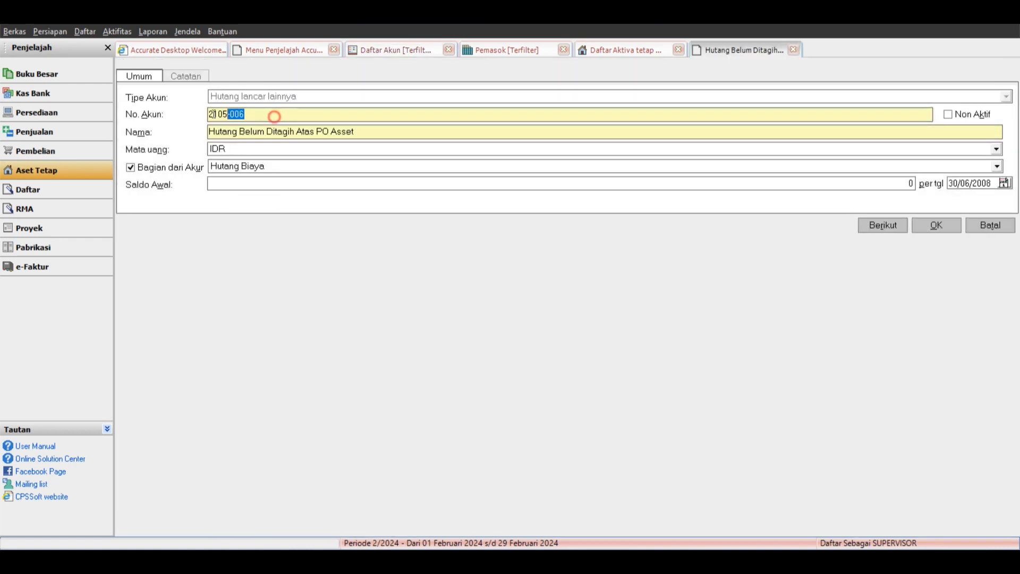
triple_click(274, 116)
left_click(982, 228)
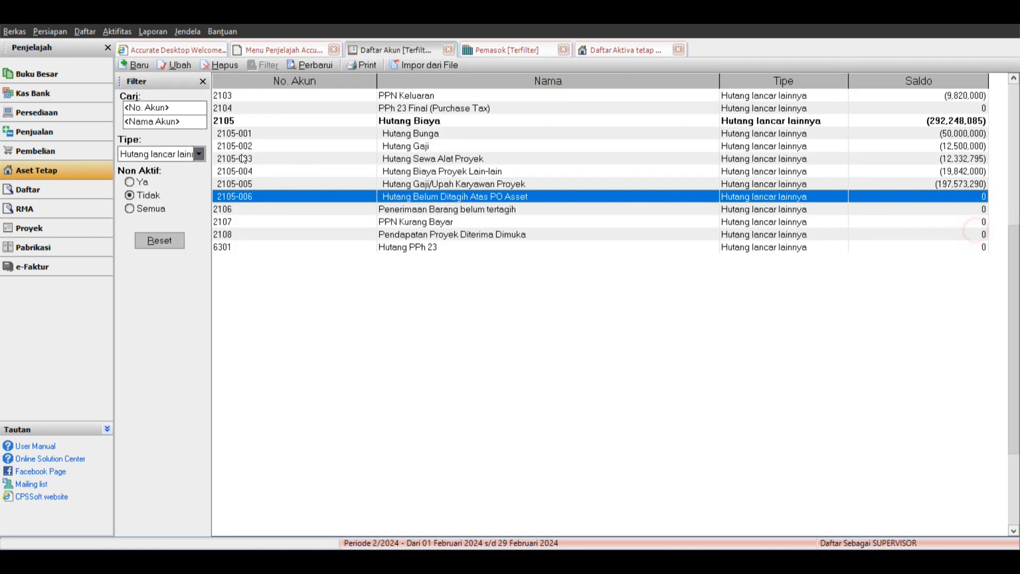
Create account 2105-007 named Toko X-Com, of type Hutang lancar lainnya, as a sub-account of Hutang Biaya, and save it.
left_click(139, 65)
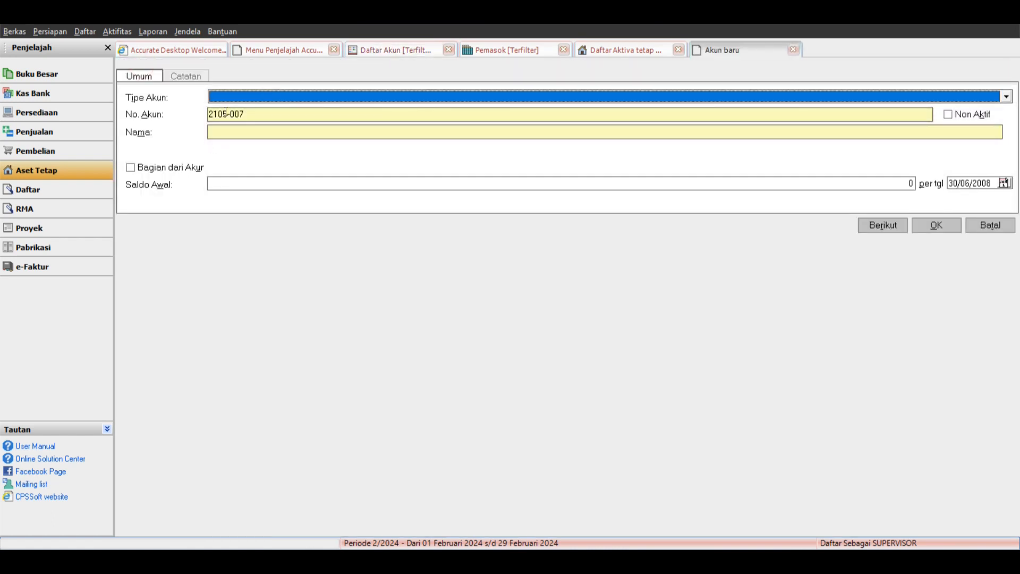
left_click(253, 99)
scroll(242, 159, "down", 1)
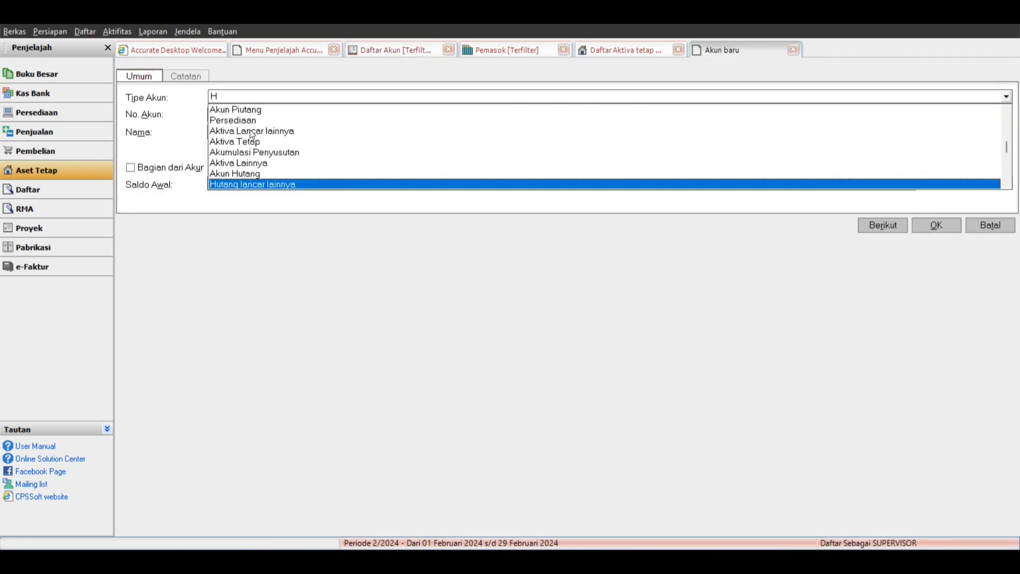
left_click(240, 183)
left_click(240, 130)
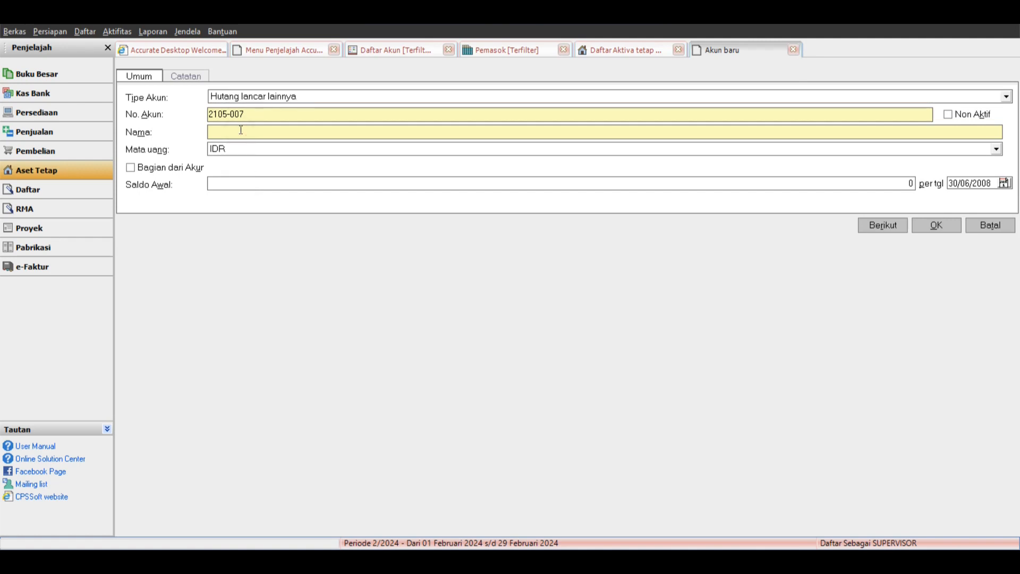
left_click(195, 170)
left_click(249, 169)
left_click(249, 187)
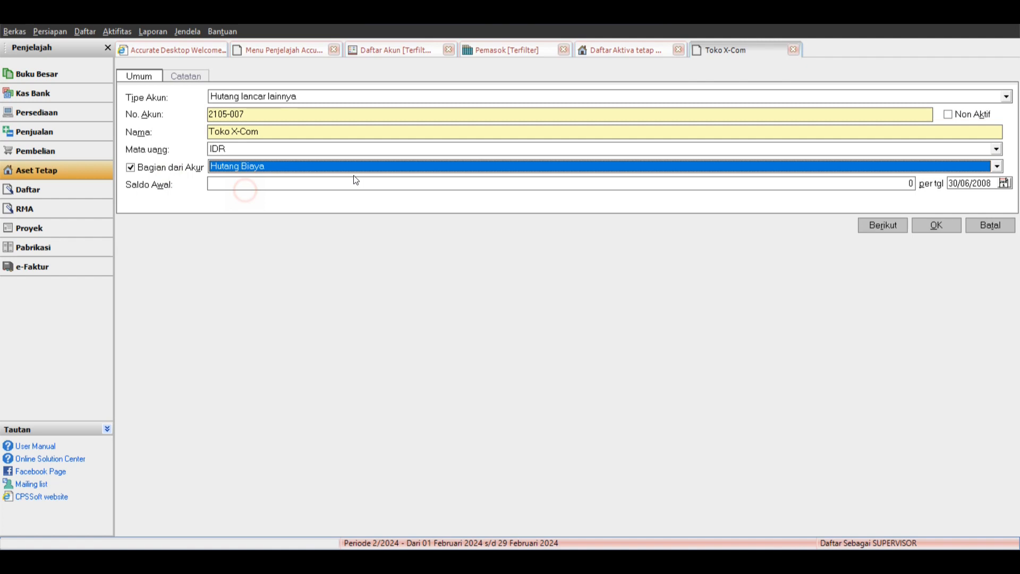
left_click(935, 225)
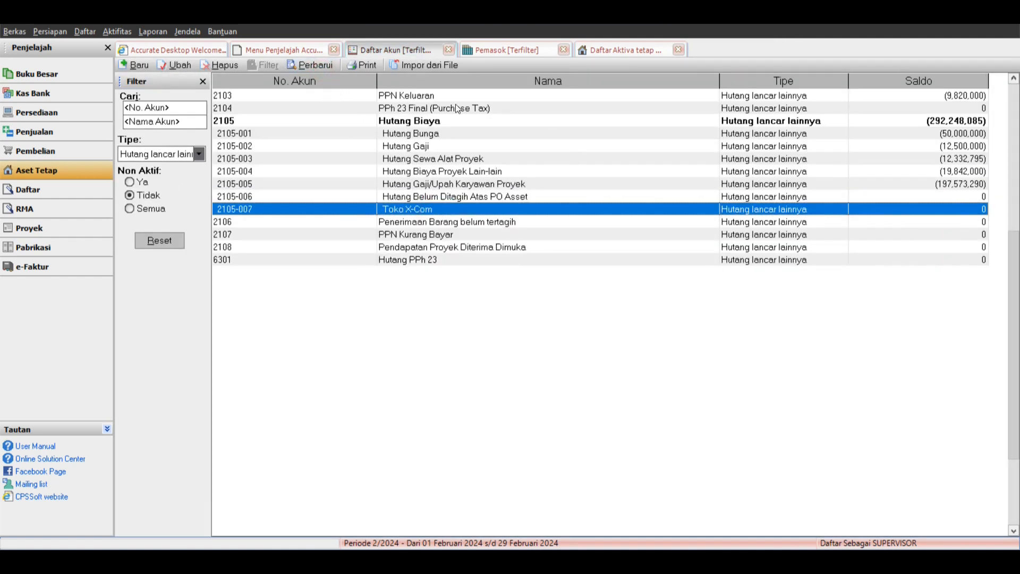
Start a new fixed asset of type Peralatan Kantor with the description Server 3.
left_click(75, 170)
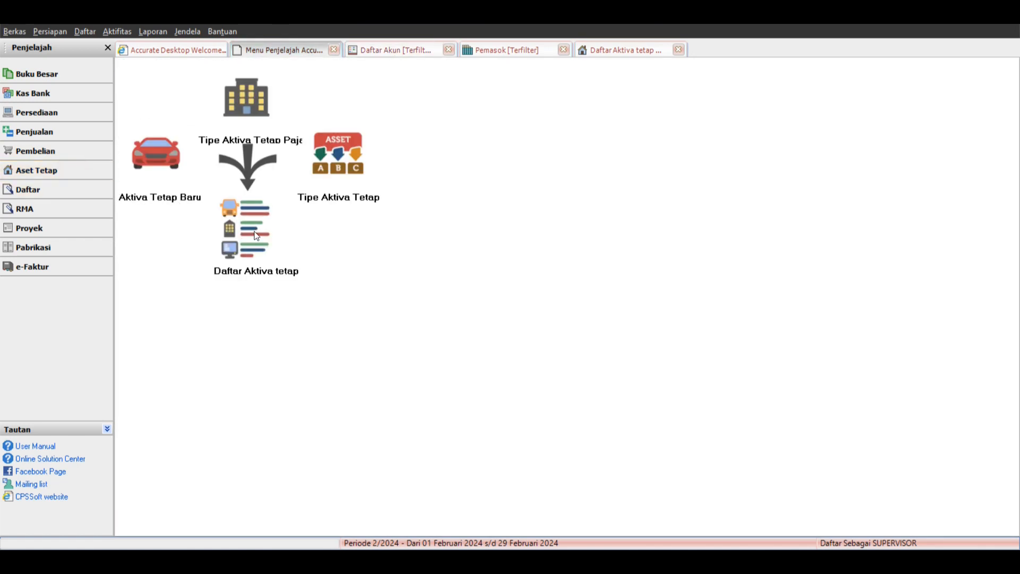
left_click(176, 158)
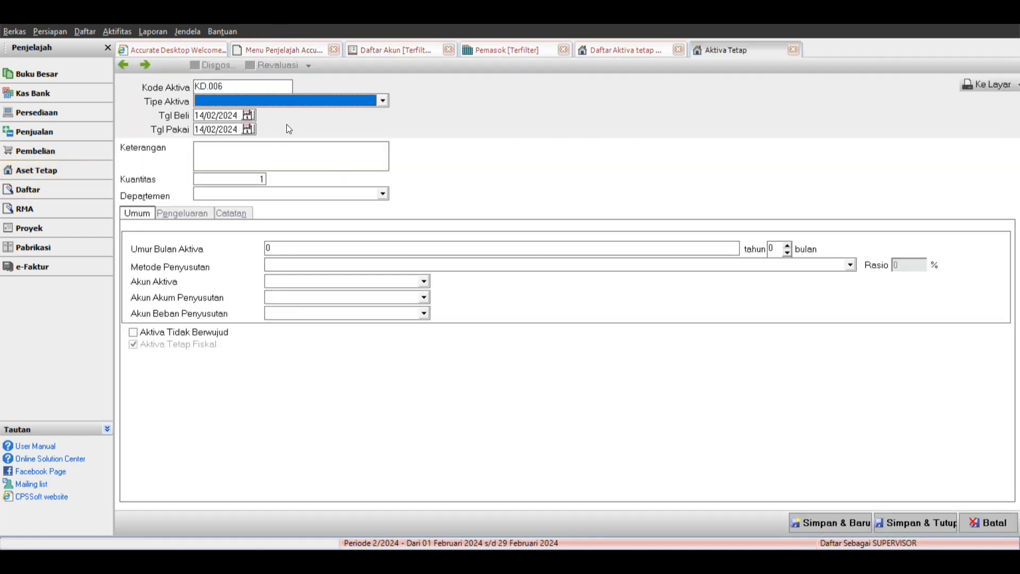
left_click(291, 101)
left_click(222, 146)
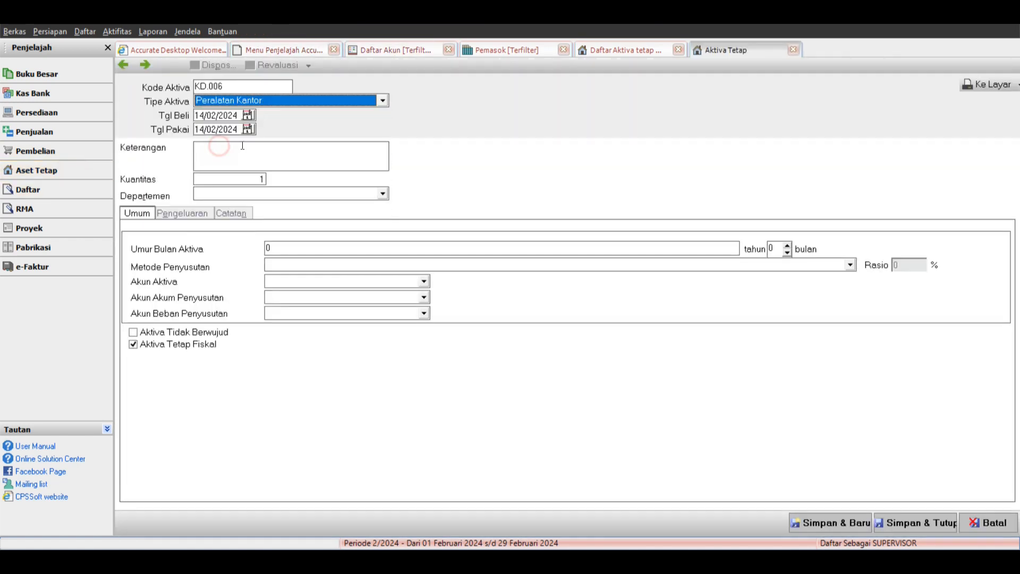
left_click(237, 157)
type("Se")
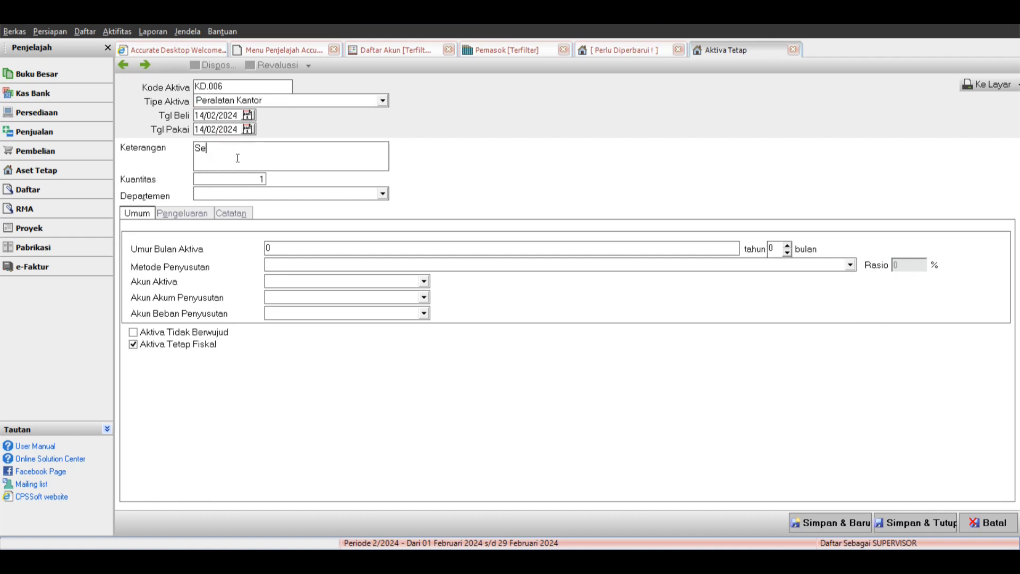
type("rver 3")
Set Server 3's useful life to 8 years and its depreciation method to Metode Garis Lurus.
left_click(273, 247)
type("8")
left_click(316, 266)
left_click(301, 288)
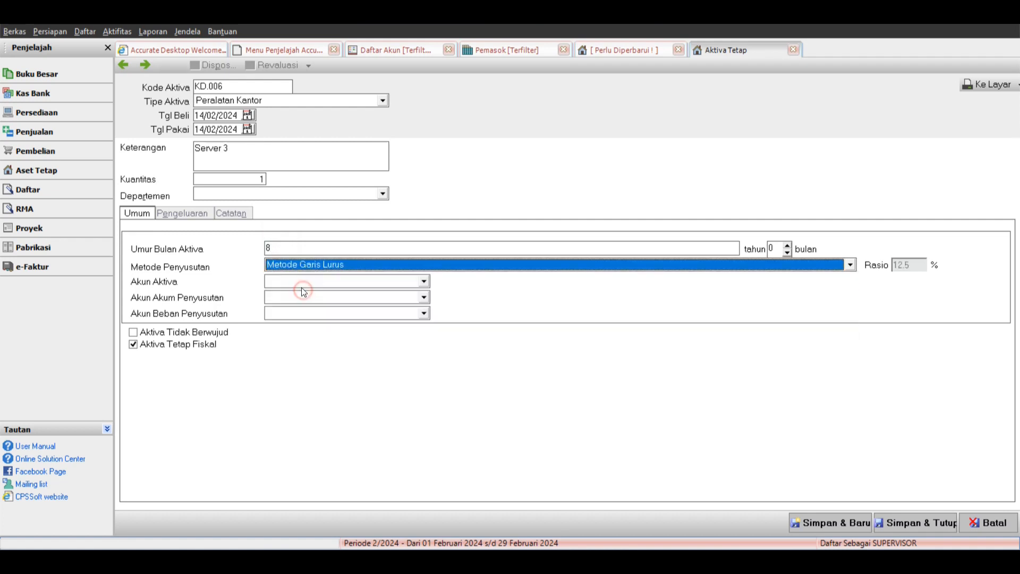
Assign asset account Peralatan Kantor, accumulated depreciation account Akum. Penys. Peralatan Kantor and expense account Beban Penyusutan Peralatan Toko.
left_click(300, 281)
left_click(293, 328)
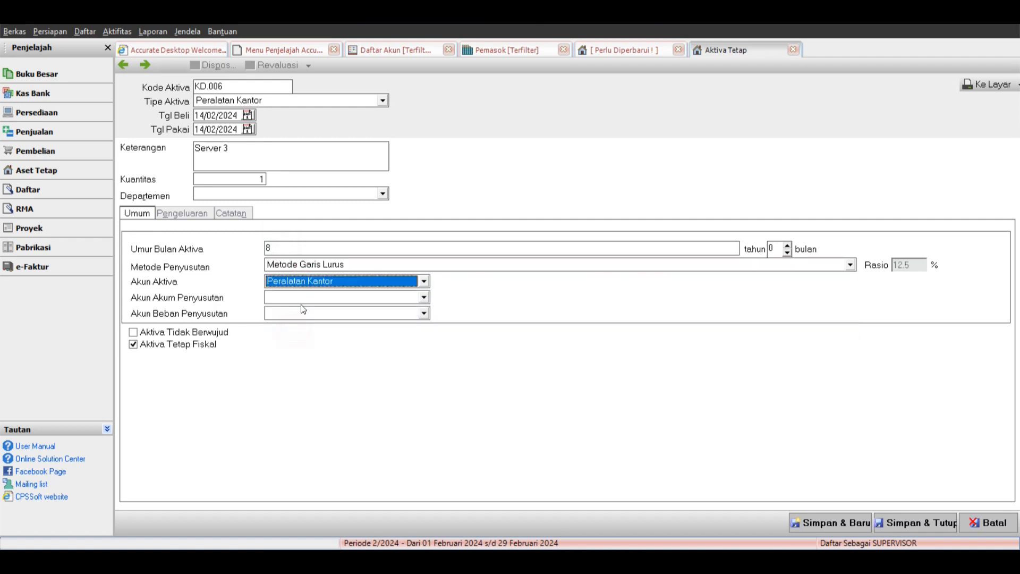
left_click(300, 297)
left_click(302, 330)
left_click(303, 313)
type("Be")
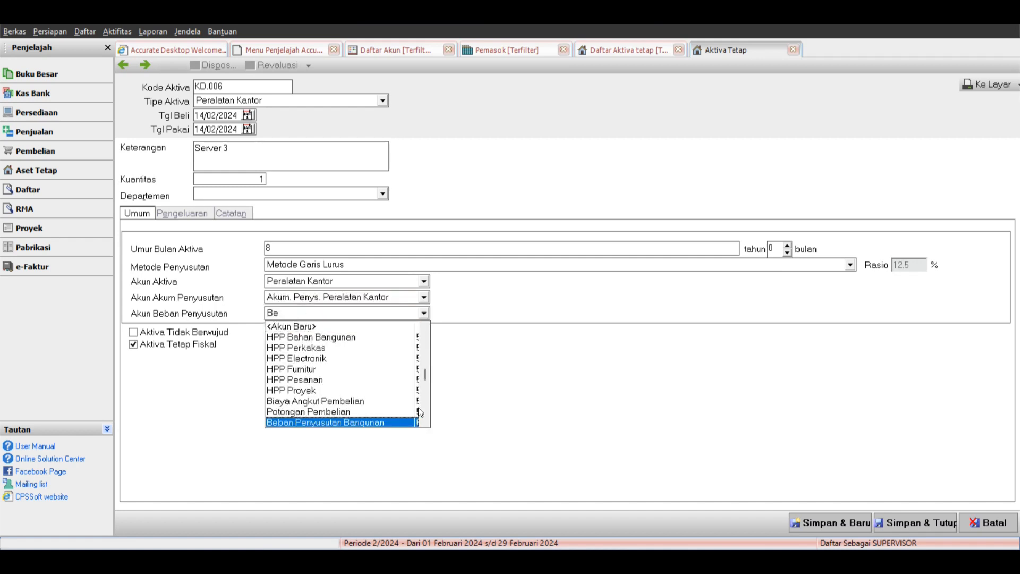
scroll(420, 411, "down", 3)
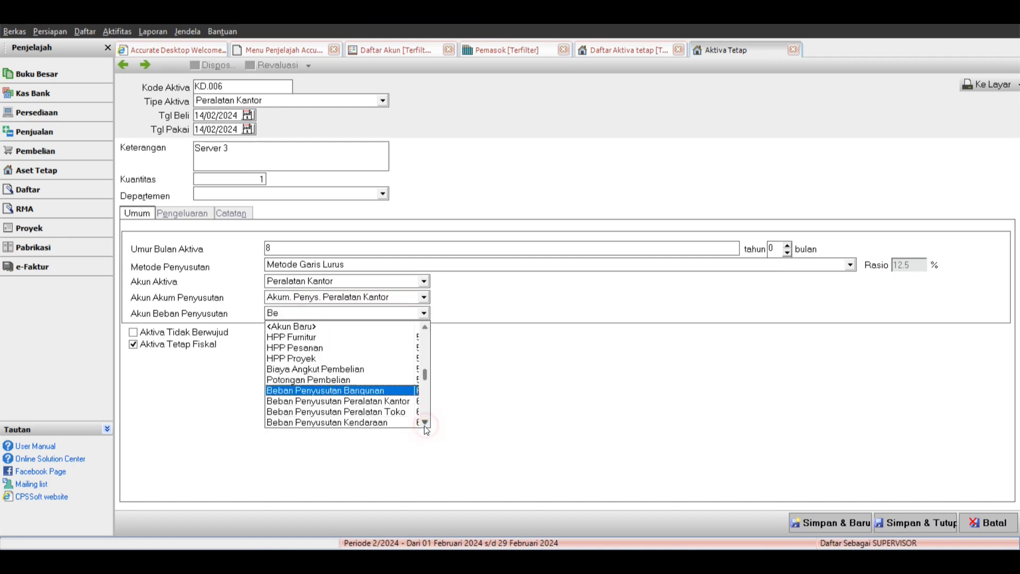
left_click(393, 412)
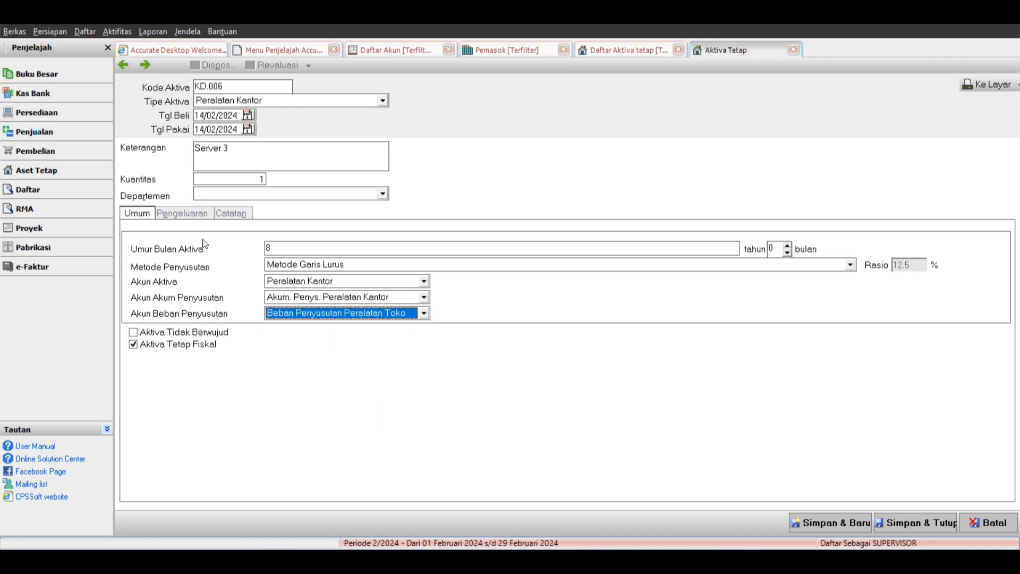
Add an expenditure of 12,000,000 from account 2105-007 Toko X-Com, and save and close the asset.
left_click(191, 214)
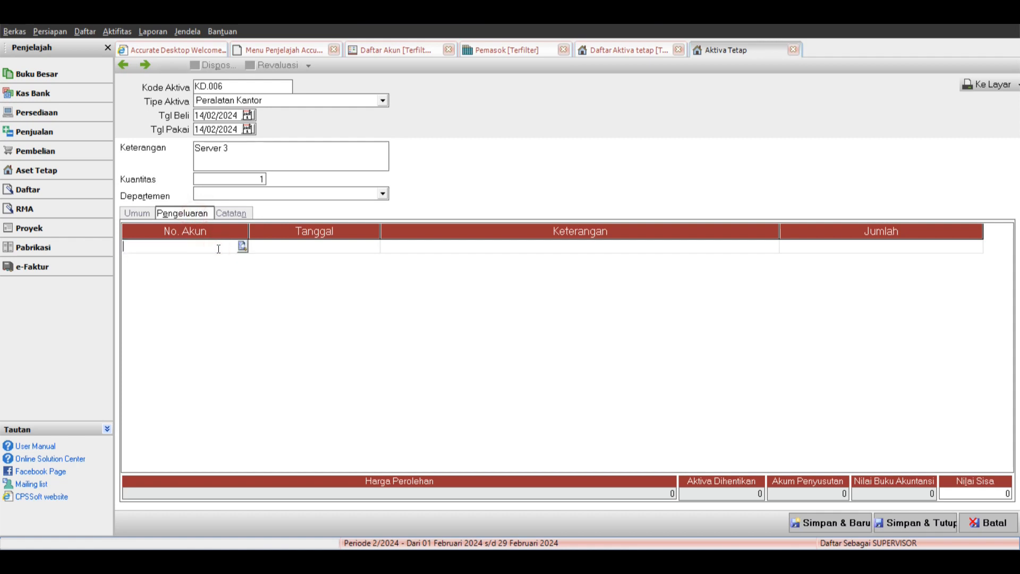
type("X")
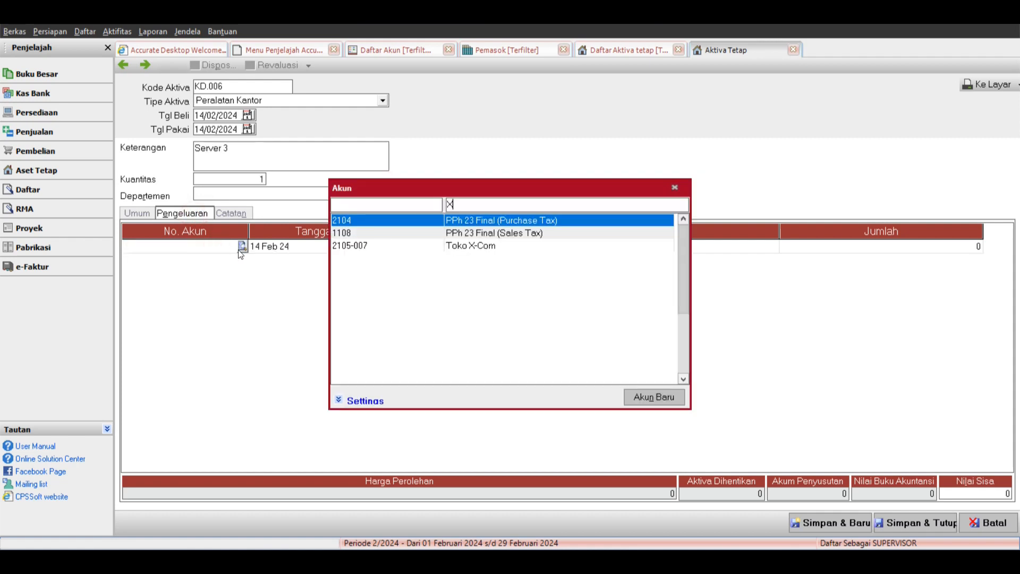
left_click(476, 250)
left_click(475, 249)
left_click(821, 248)
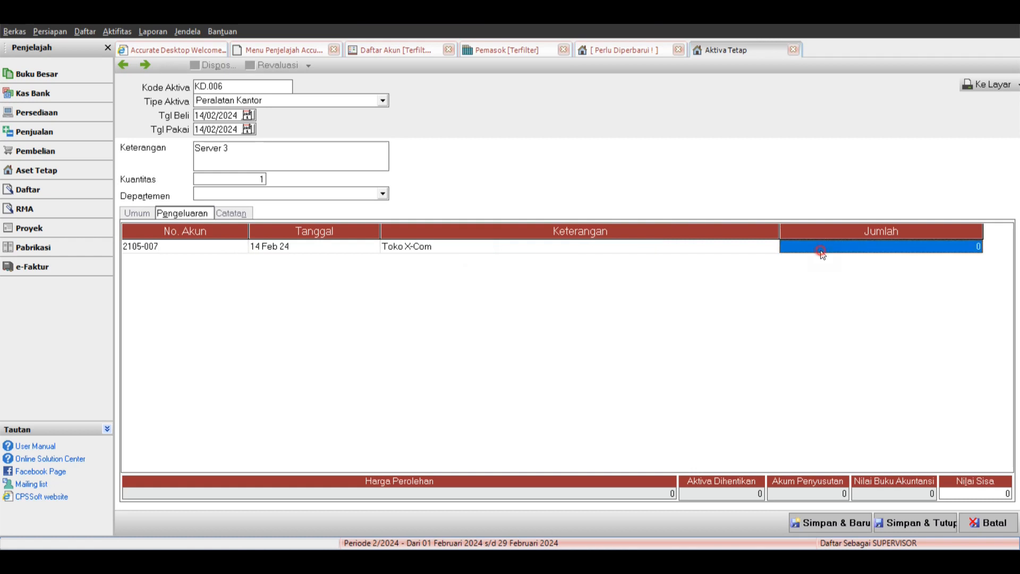
type("12000000")
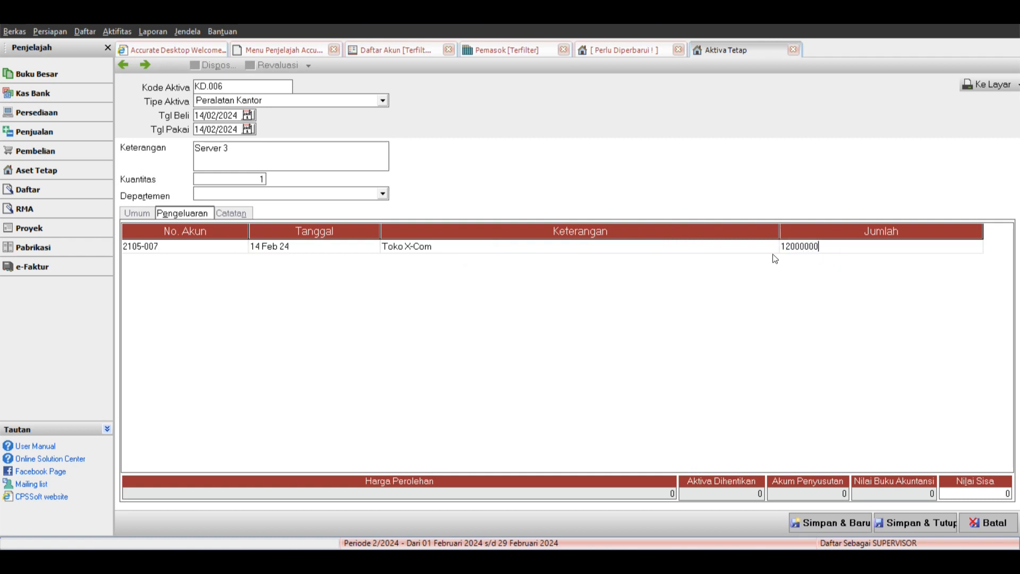
left_click(765, 247)
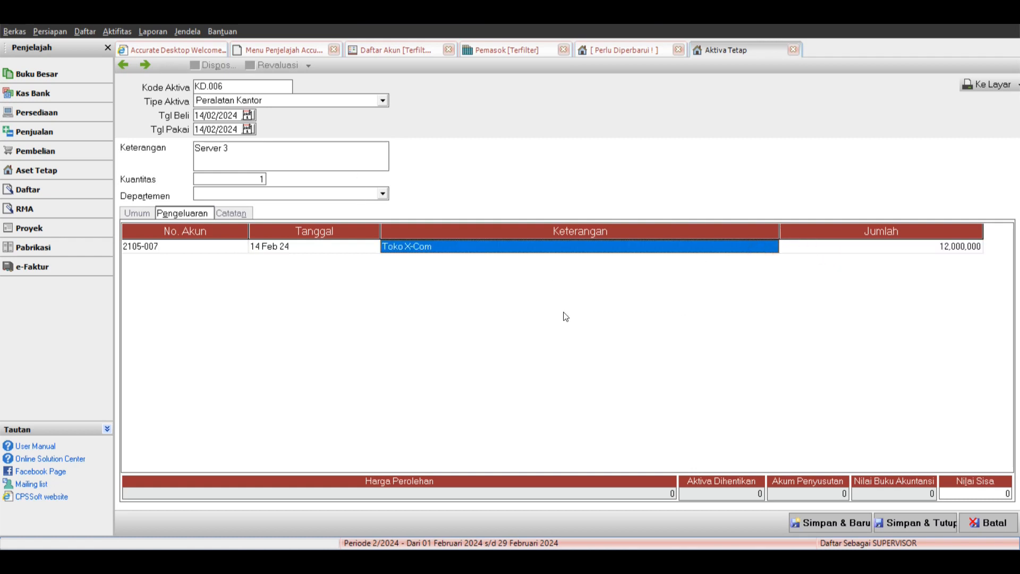
left_click(877, 522)
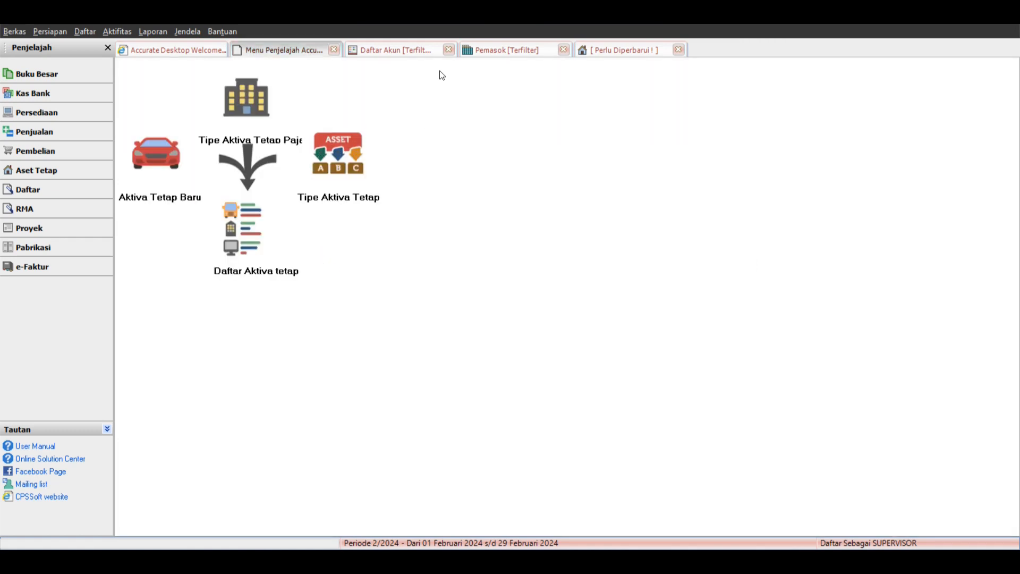
Refresh the Daftar Akun list and check the balance of account 2105-007 Toko X-Com.
left_click(412, 53)
left_click(311, 66)
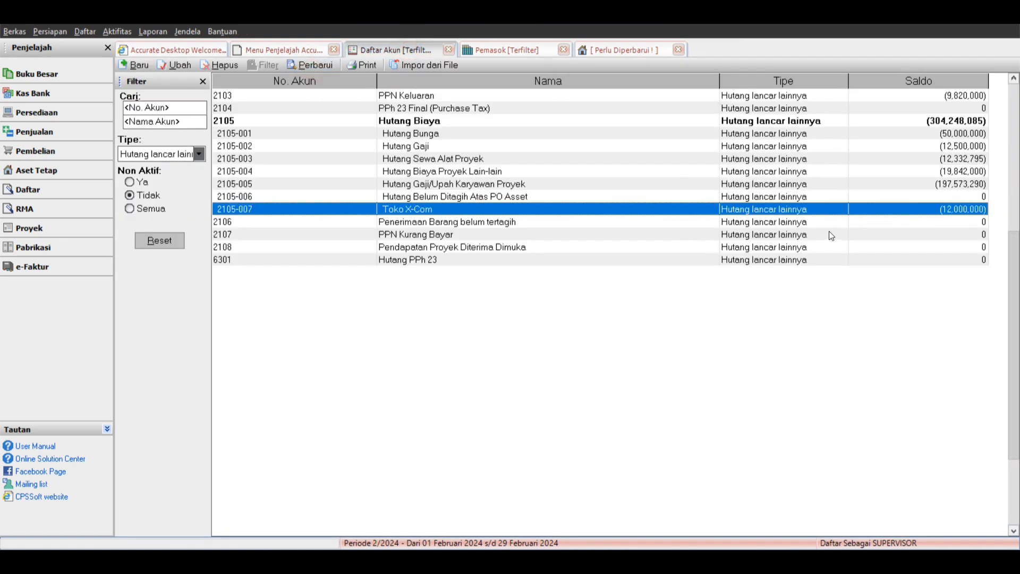
left_click(950, 223)
left_click(951, 212)
Compare accounts 2105-006 Hutang Belum Ditagih Atas PO Asset and 2105-007 Toko X-Com in the account list.
left_click(493, 226)
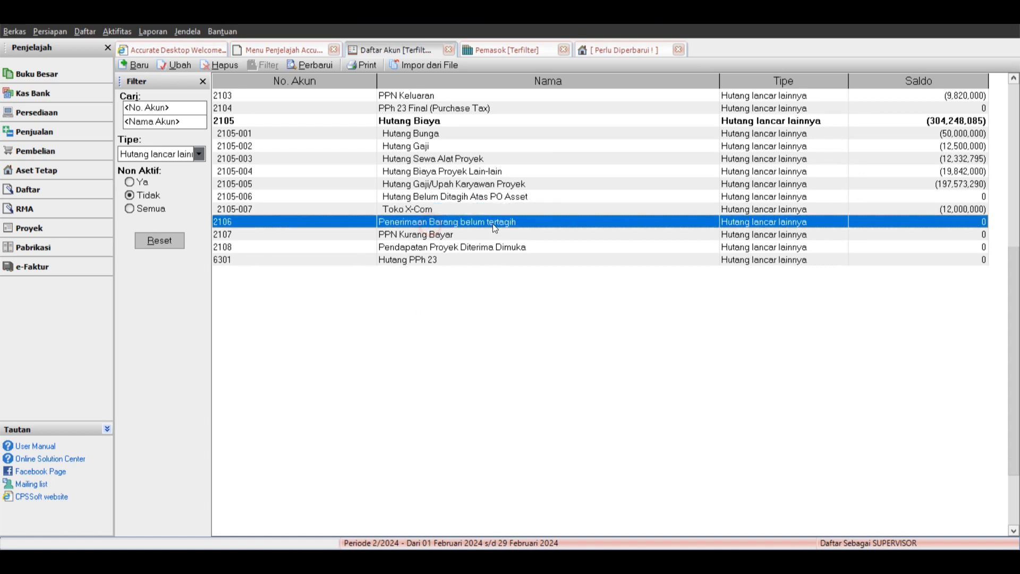
left_click(451, 198)
left_click(446, 223)
left_click(473, 196)
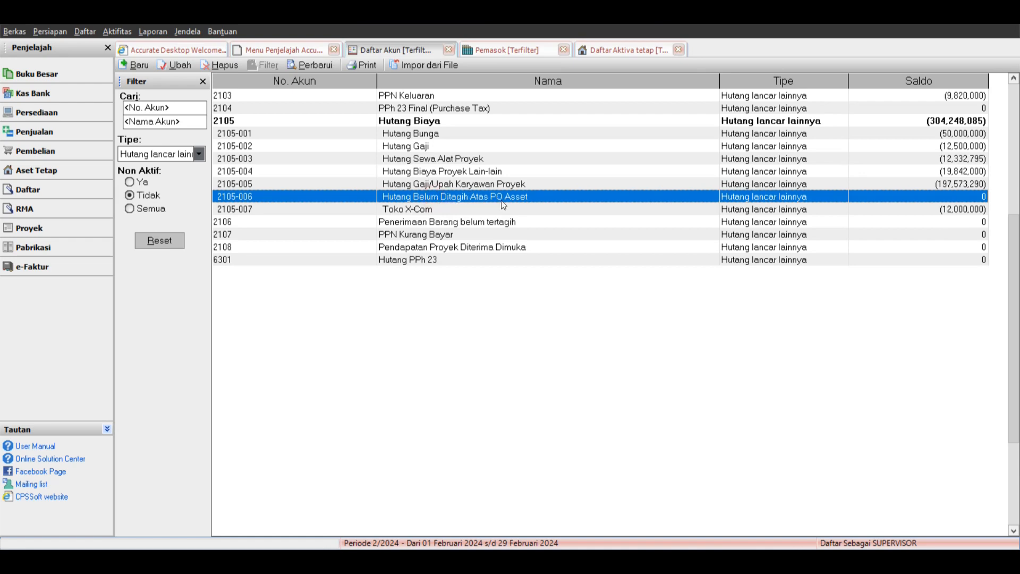
left_click(419, 213)
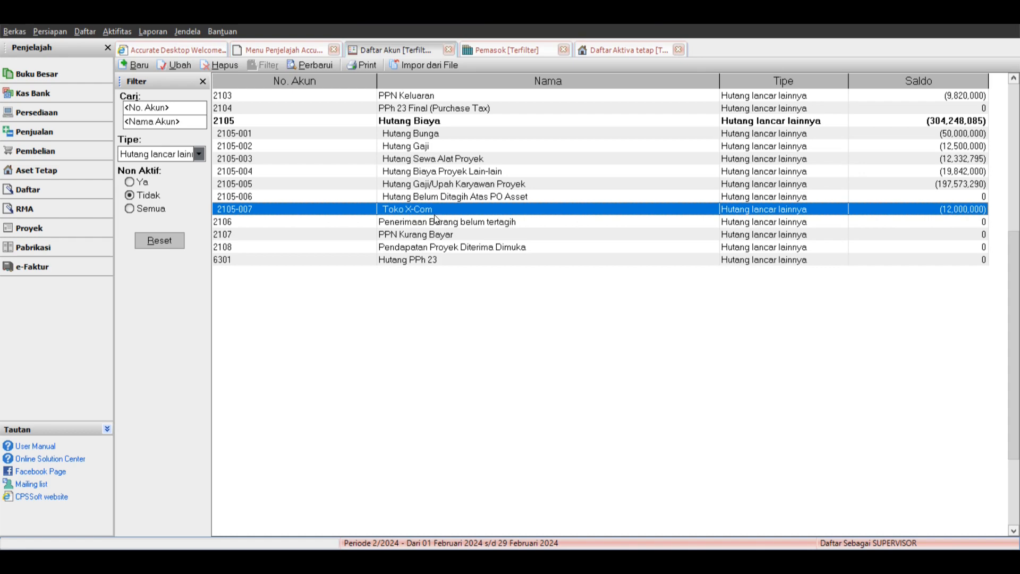
left_click(466, 196)
left_click(436, 209)
left_click(450, 222)
left_click(467, 198)
left_click(435, 210)
left_click(441, 221)
left_click(438, 210)
left_click(434, 199)
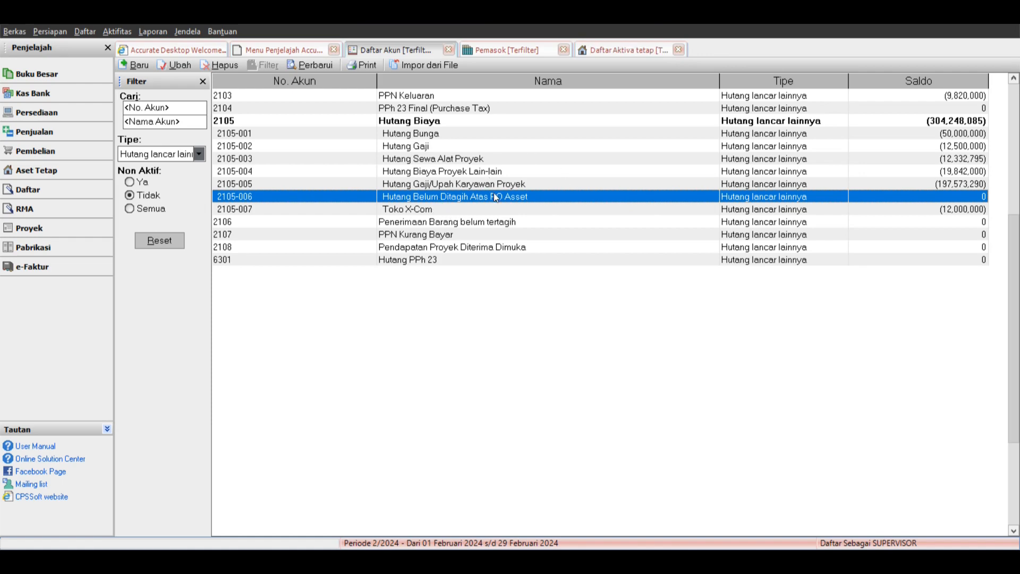
left_click(443, 211)
left_click(443, 198)
left_click(444, 210)
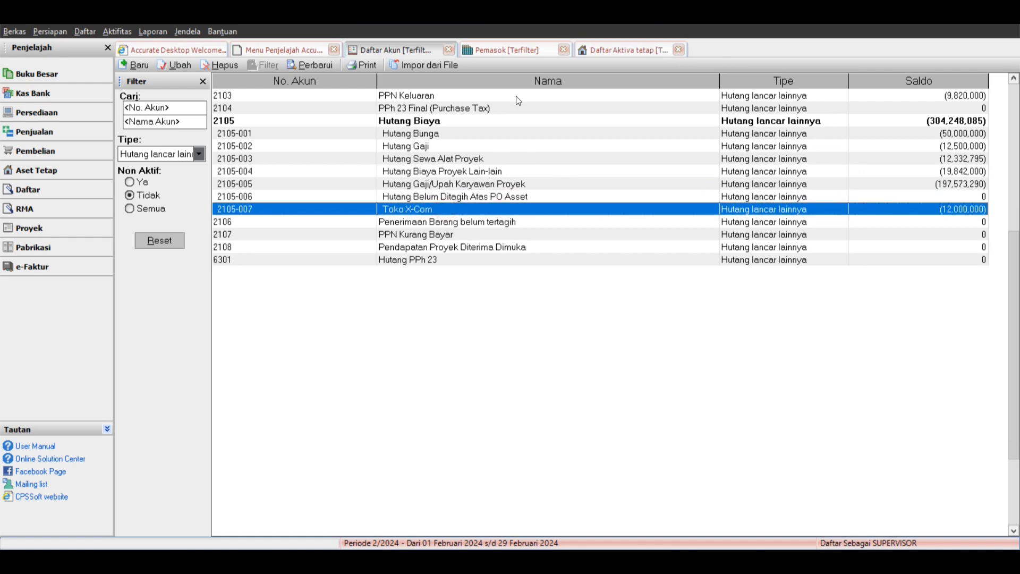
Refresh the fixed asset list and review the entries for Server 3, Server 2 and Komputer Server.
left_click(604, 51)
left_click(326, 67)
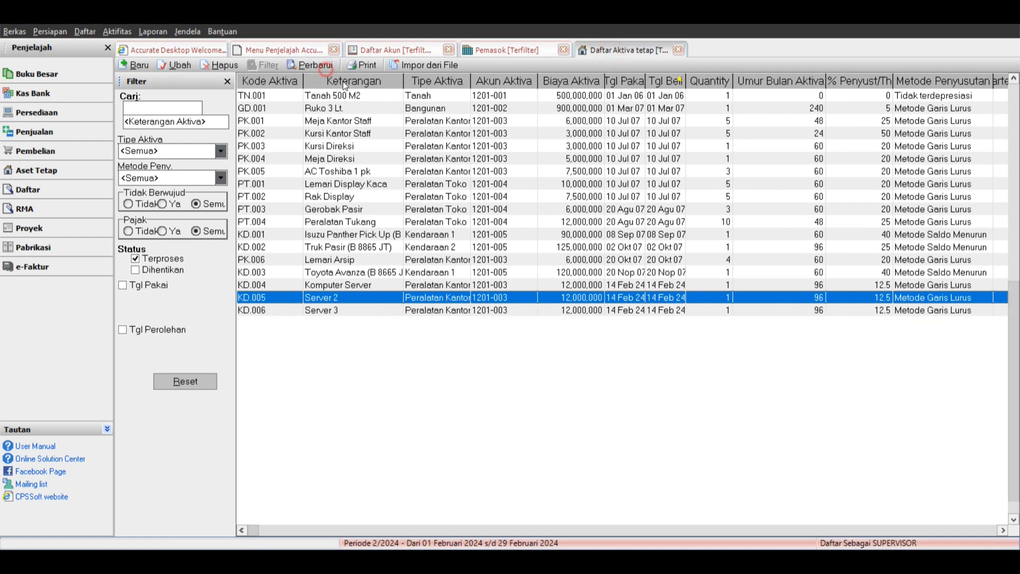
left_click(520, 311)
left_click(572, 296)
left_click(553, 313)
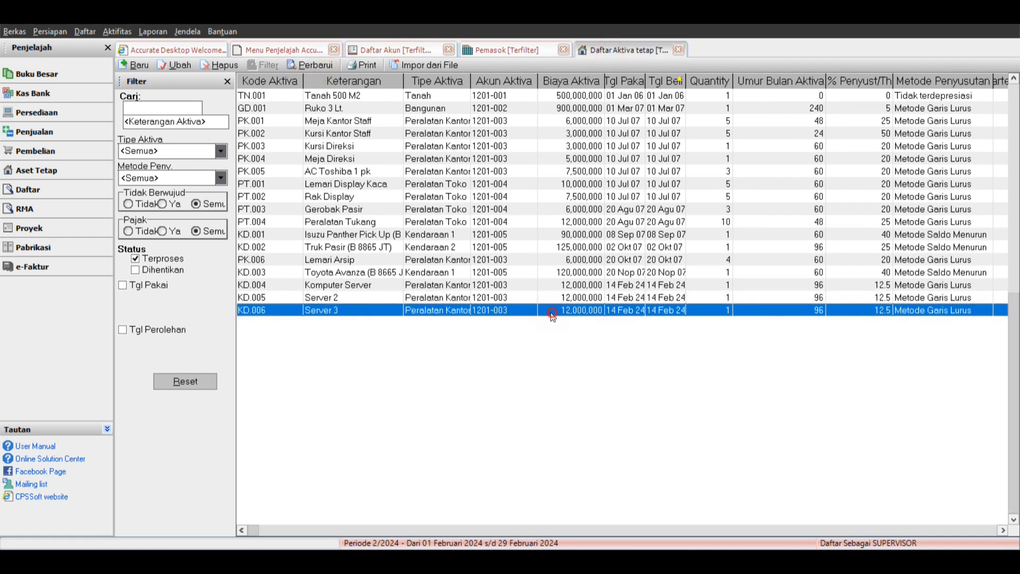
left_click(534, 296)
left_click(532, 286)
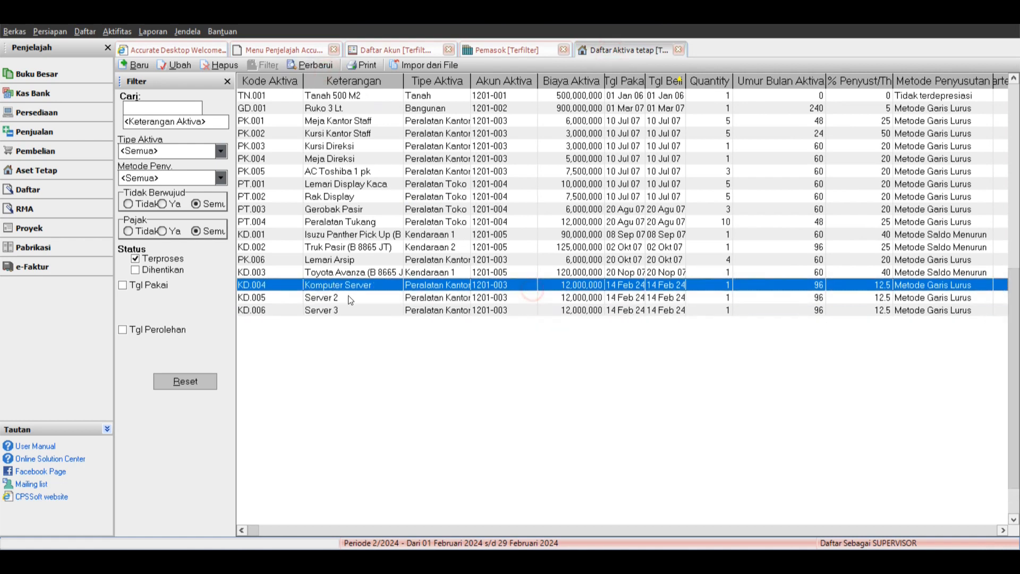
Check the Server 2 and Server 3 entries in the fixed asset list.
left_click(425, 298)
left_click(428, 311)
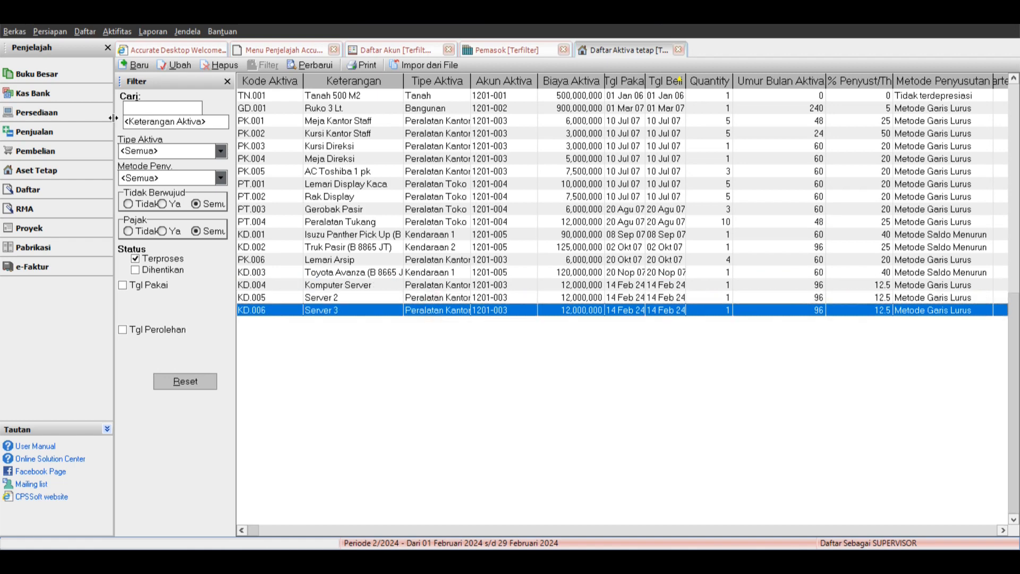
Run the month-end process (Proses Akhir Bulan) for Januari 2024, keeping the listed exchange rates.
left_click(74, 77)
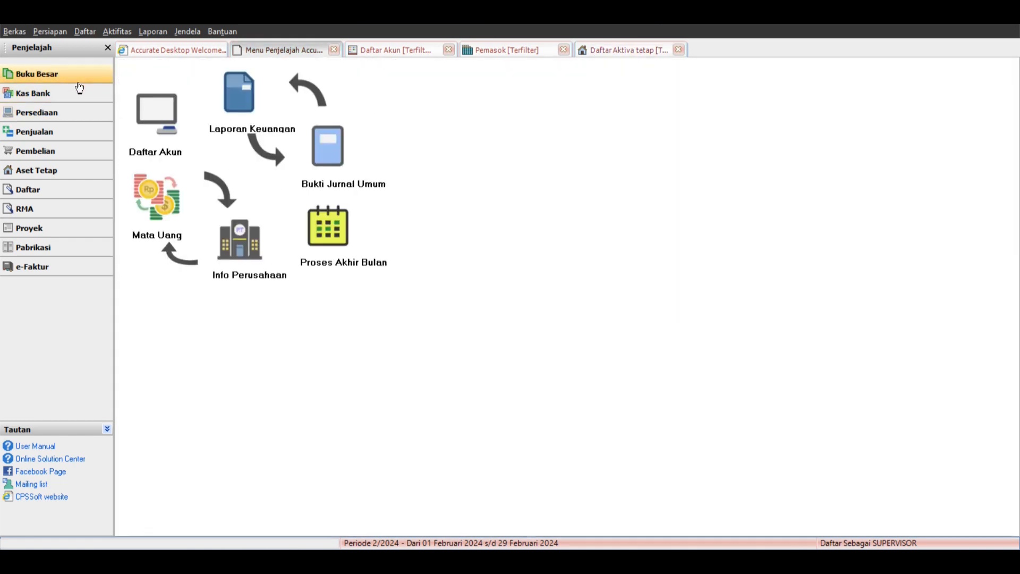
left_click(340, 239)
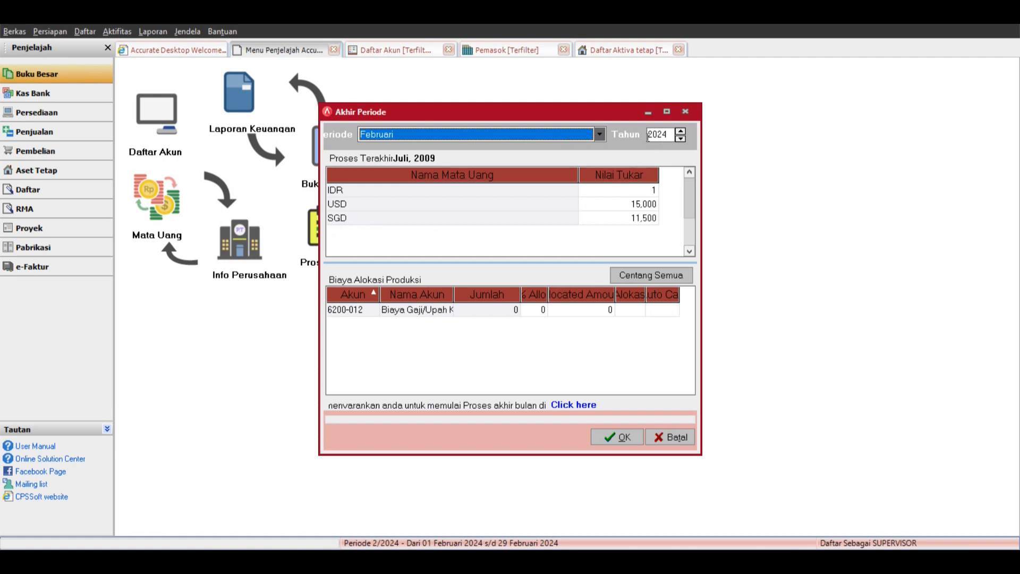
left_click(599, 134)
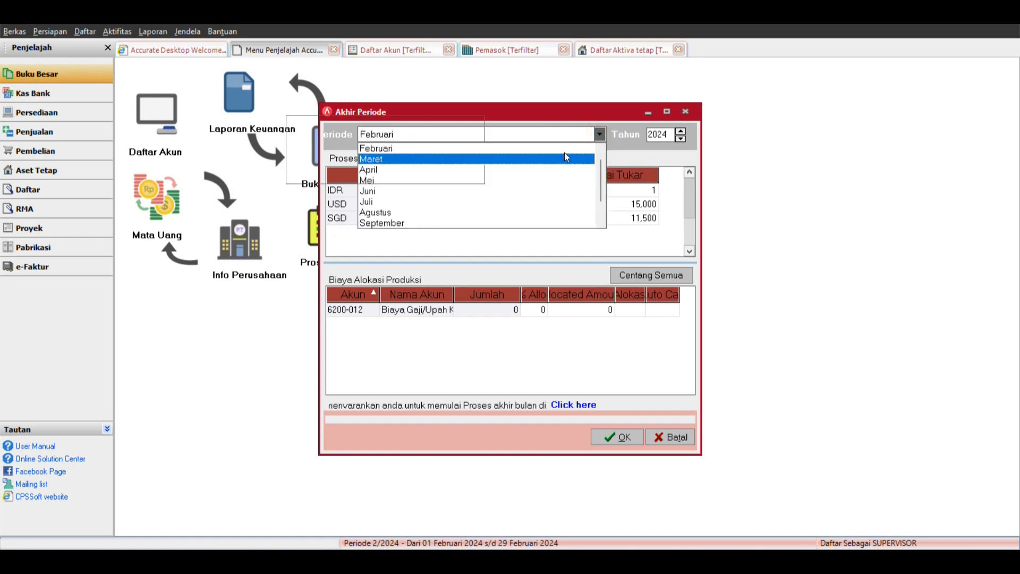
left_click(601, 146)
left_click(424, 149)
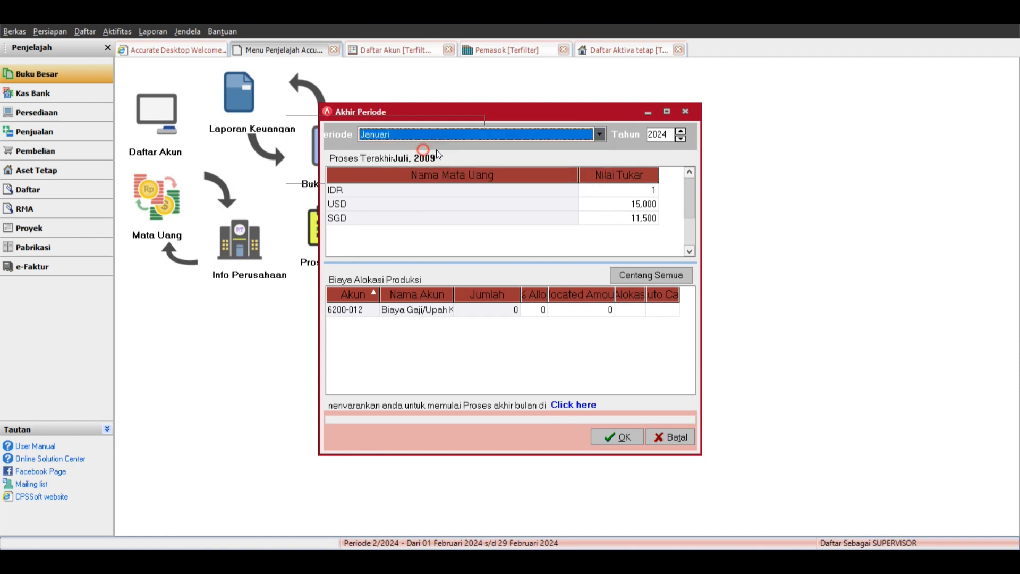
left_click(468, 206)
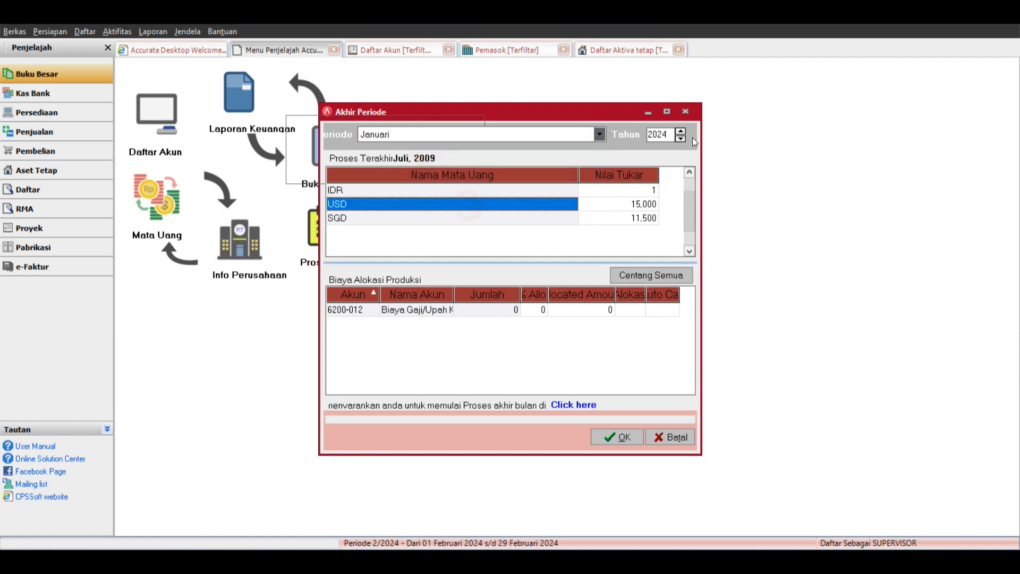
left_click(617, 437)
left_click(482, 322)
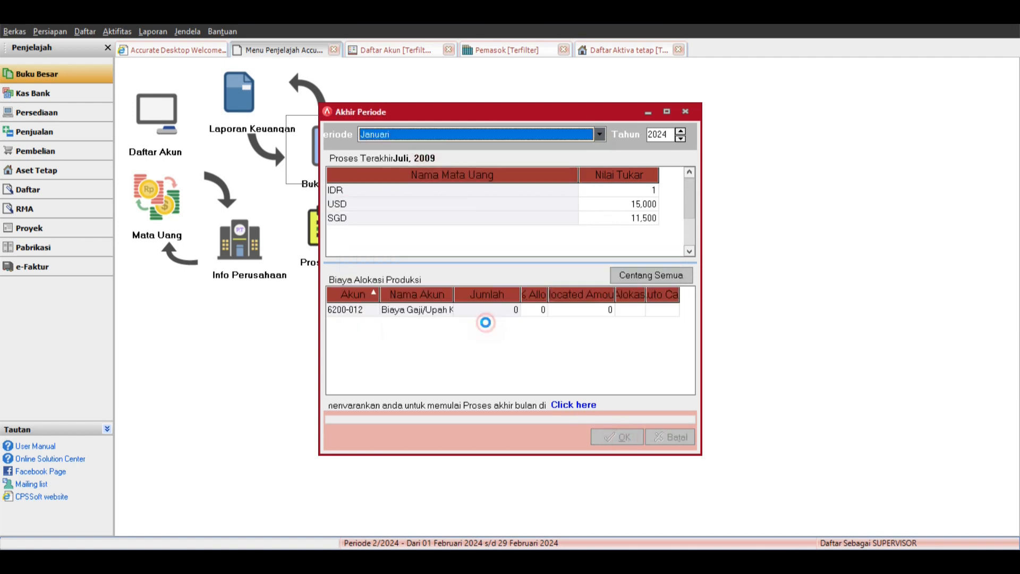
left_click(510, 320)
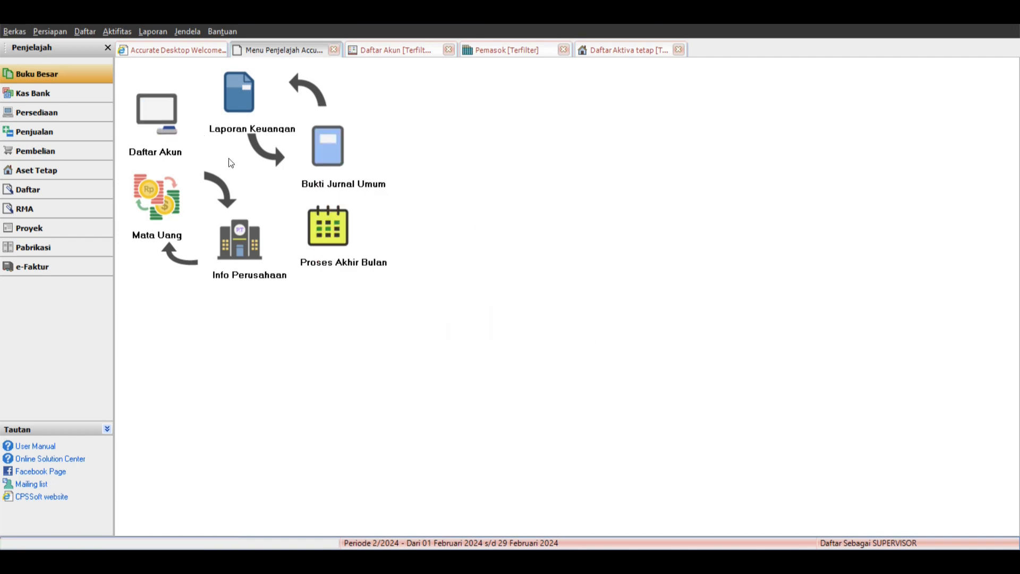
List the Bukti Jurnal Umum vouchers, filtered to types Akhir Periode, Akhir Periode Produksi, Depresiasi Aktiva and Pembayaran Upah, excluding Bukti.
left_click(85, 31)
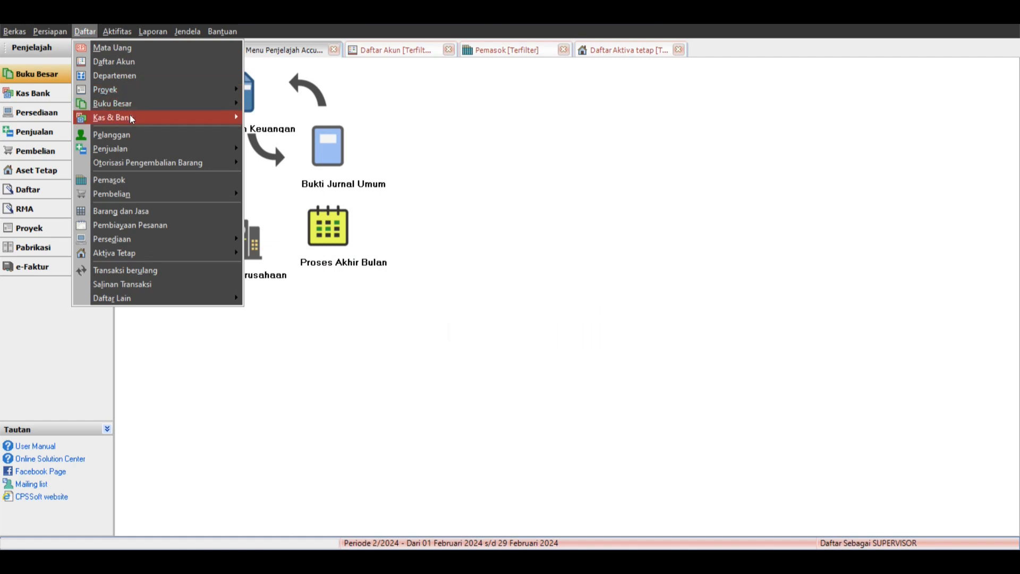
left_click(177, 107)
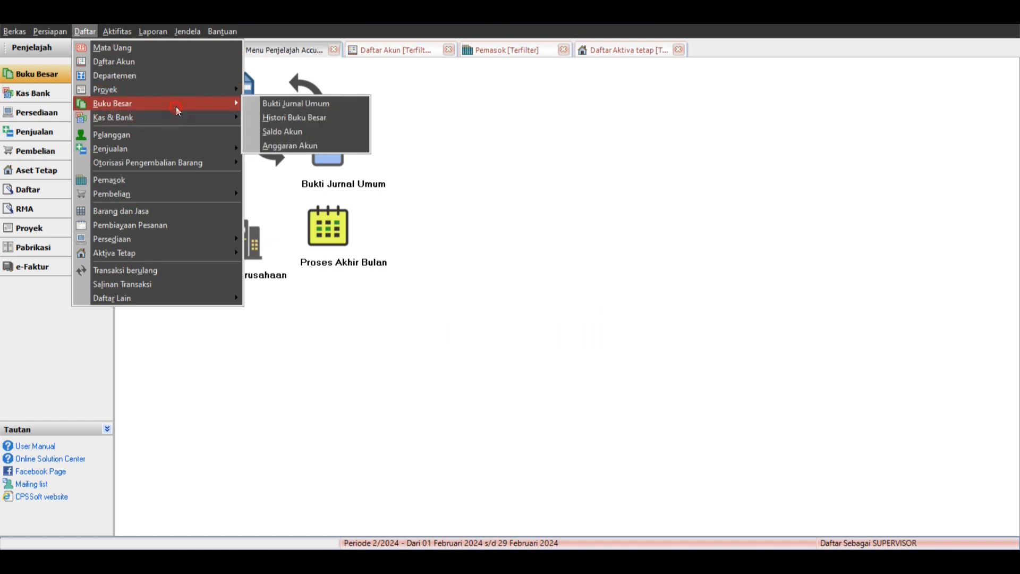
left_click(279, 104)
left_click(130, 213)
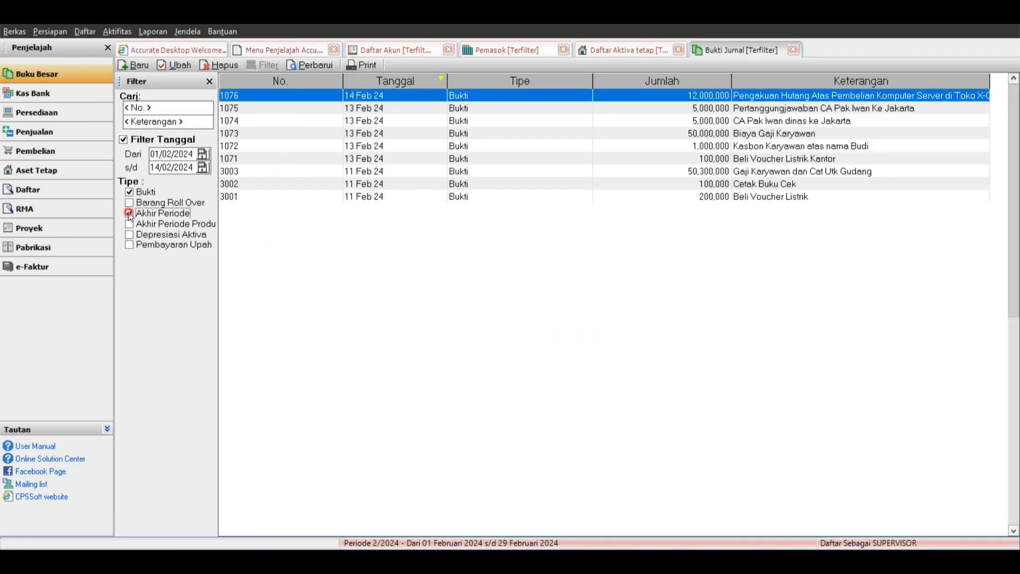
left_click(131, 192)
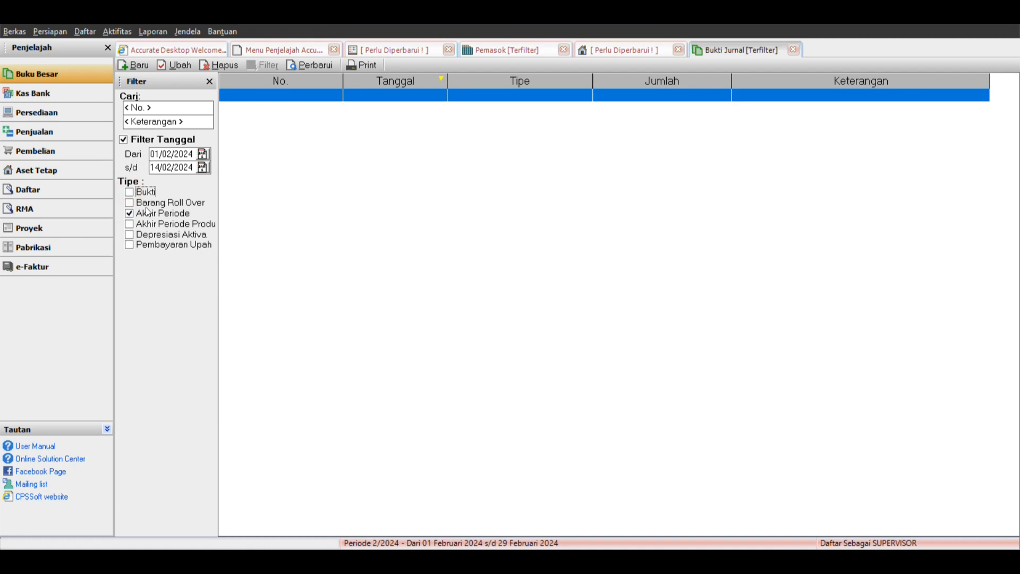
left_click(129, 224)
left_click(129, 235)
left_click(129, 245)
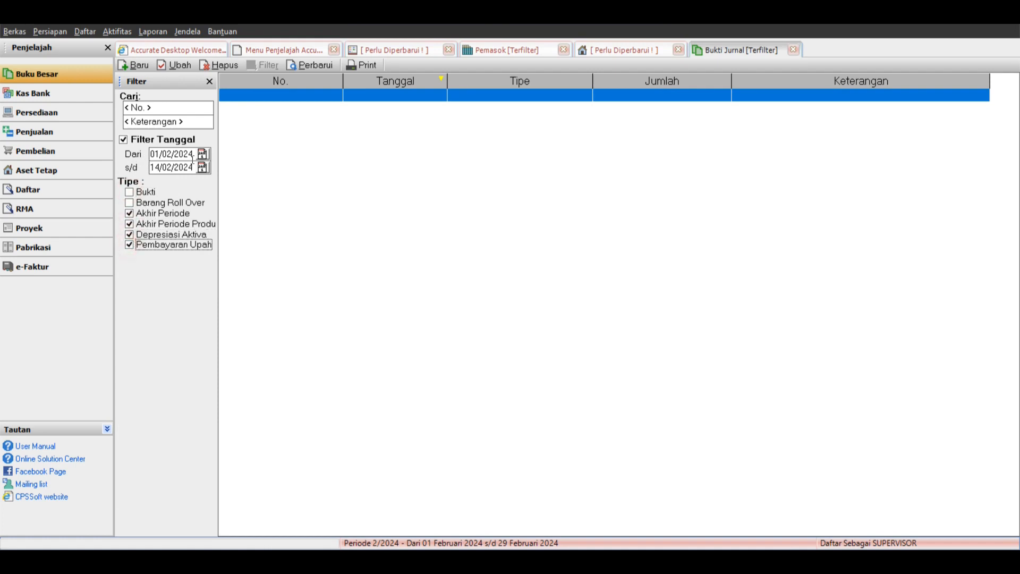
Set the journal list's start date filter to 01/01/2024 and refresh the list.
left_click(201, 155)
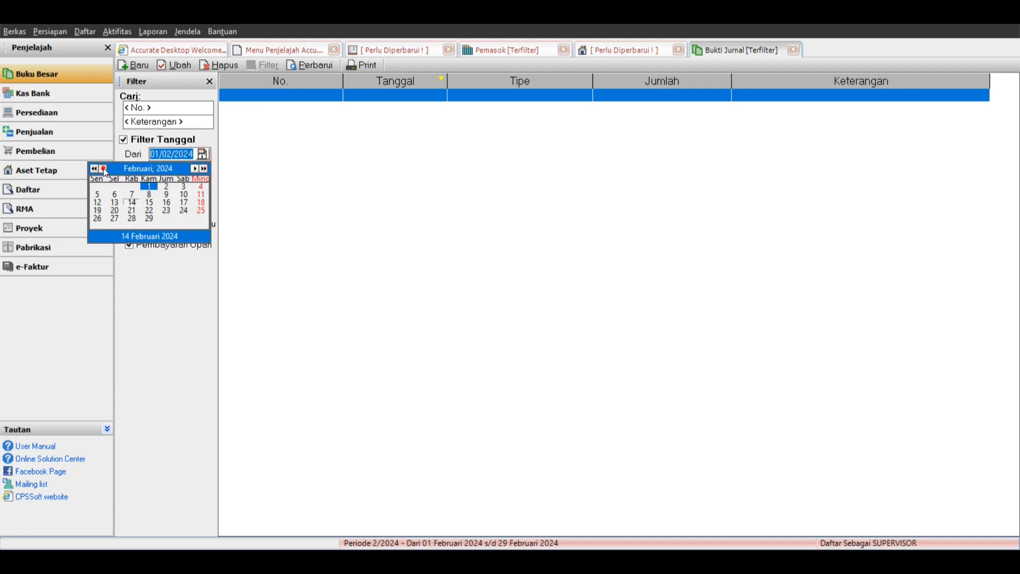
left_click(104, 169)
left_click(97, 185)
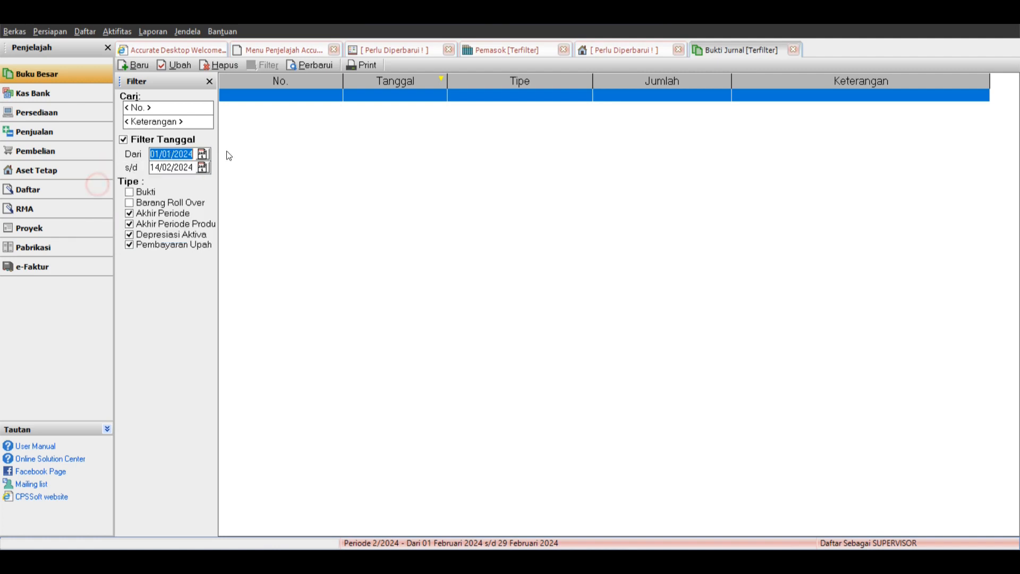
left_click(307, 66)
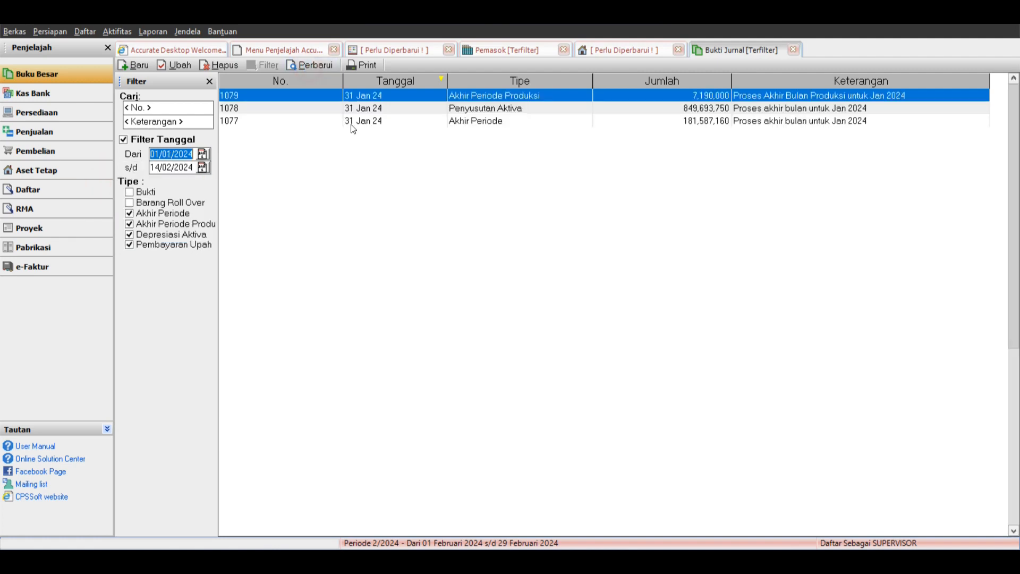
Narrow the journal type filter to Depresiasi Aktiva only.
left_click(131, 225)
left_click(130, 225)
left_click(131, 236)
left_click(129, 245)
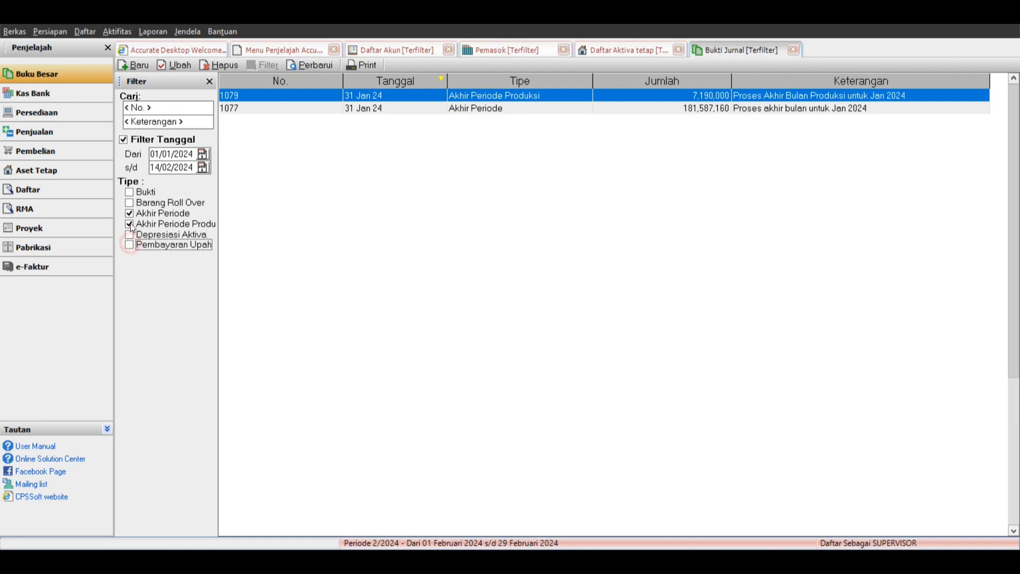
left_click(129, 213)
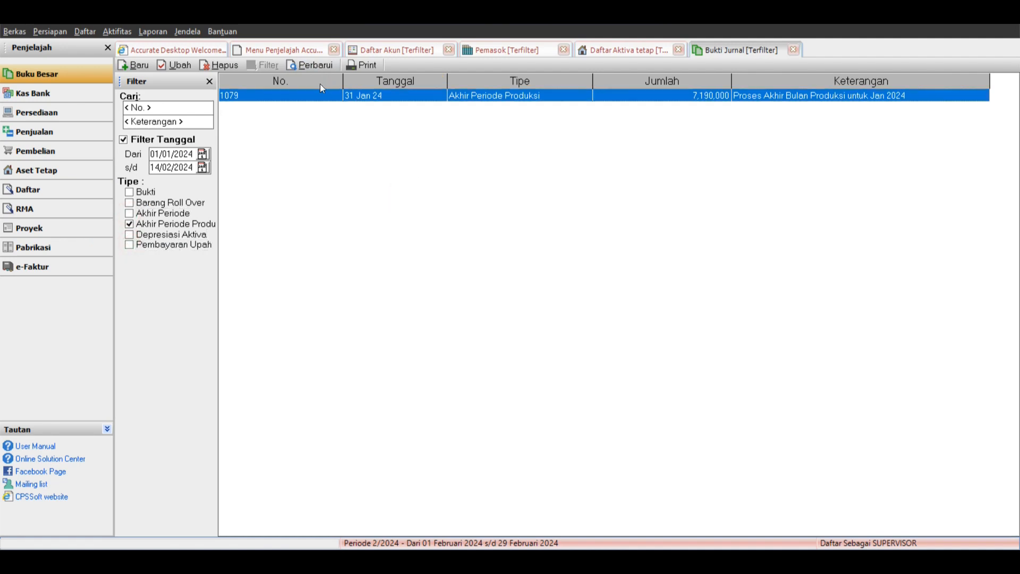
left_click(130, 235)
left_click(130, 214)
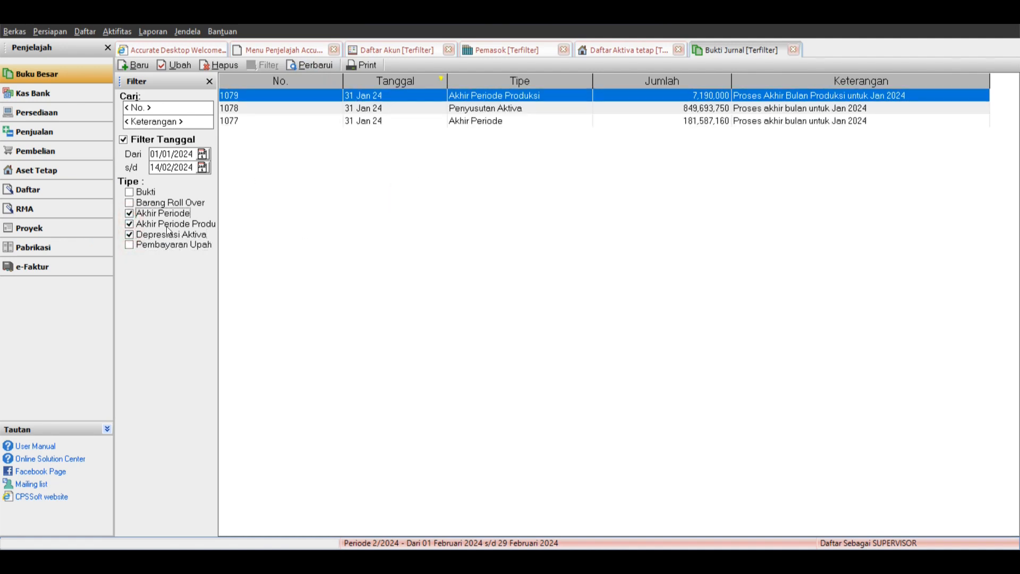
left_click(129, 213)
left_click(129, 224)
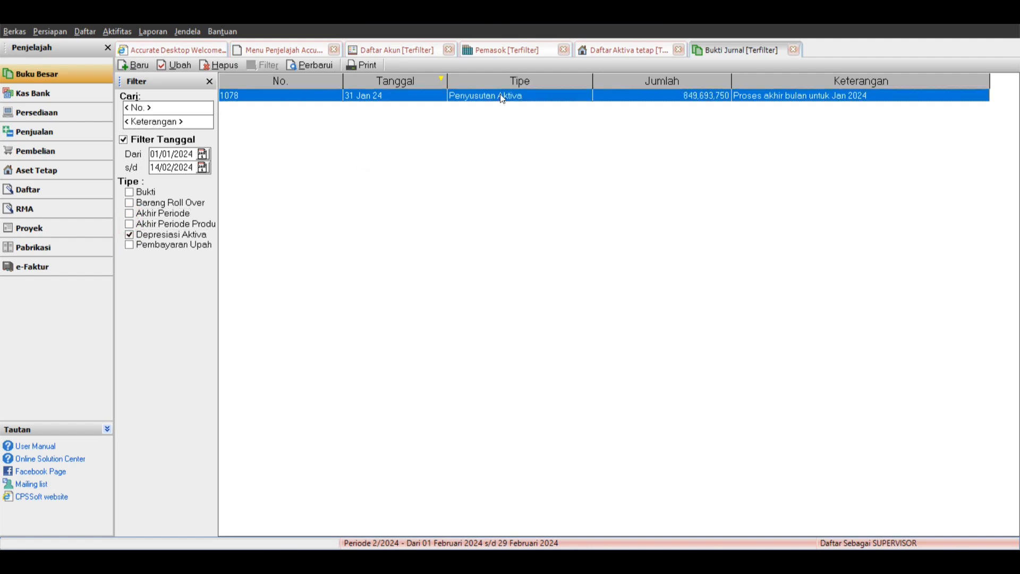
Open the January 2024 Penyusutan Aktiva journal, examine its depreciation expense and accumulated depreciation lines, and close it.
double_click(567, 97)
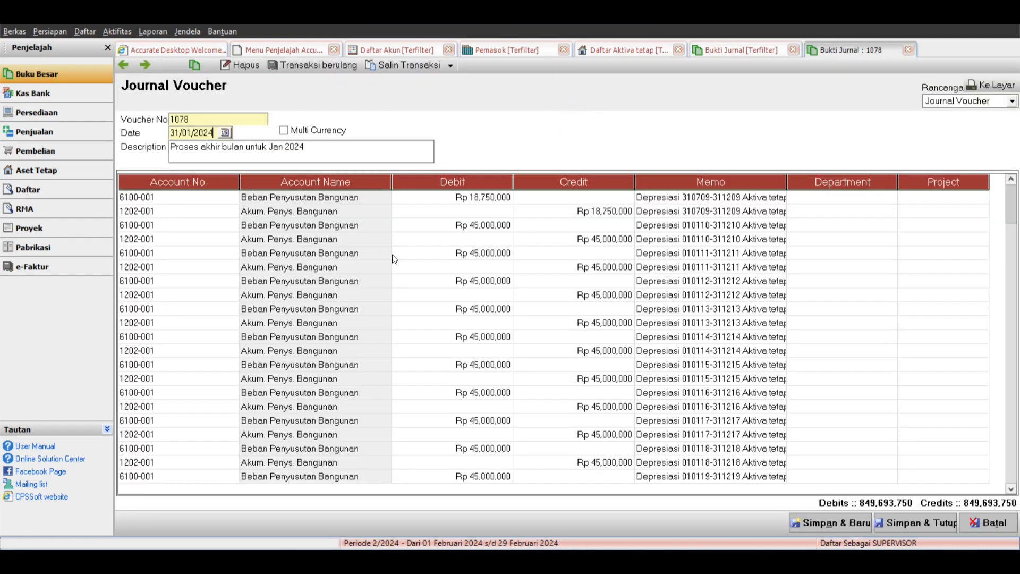
left_click(314, 200)
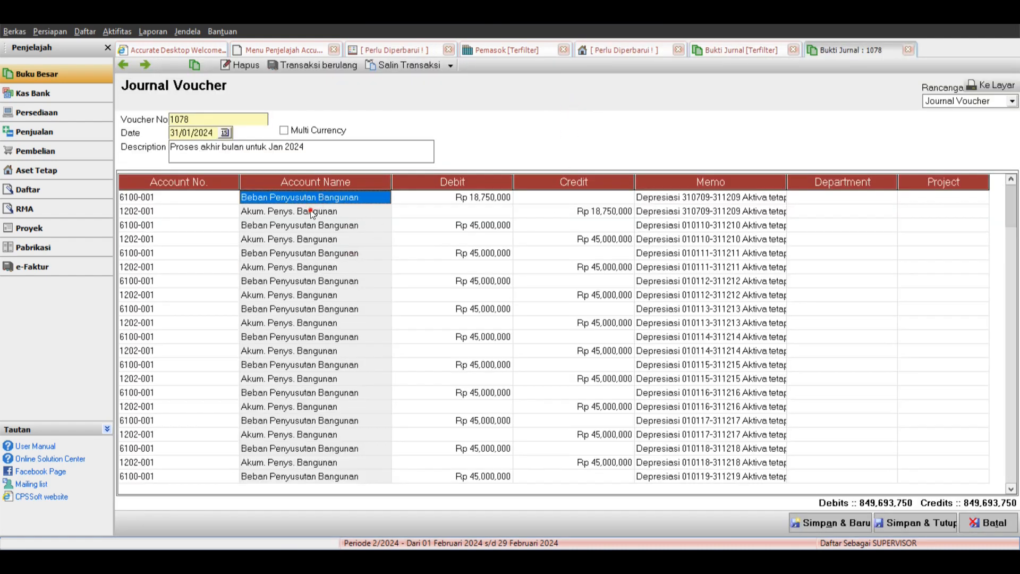
left_click_drag(312, 213, 317, 309)
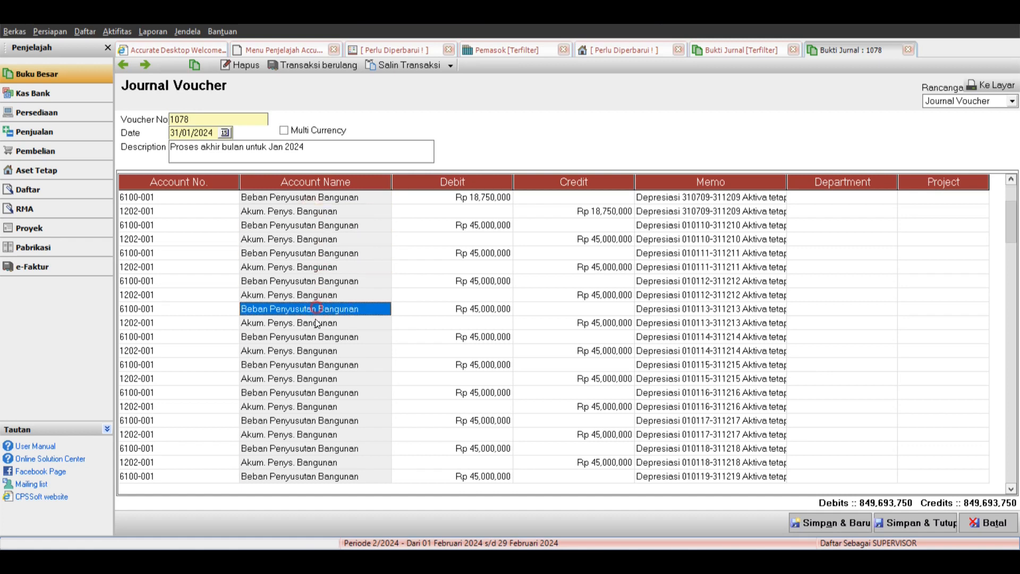
scroll(353, 278, "down", 2)
scroll(318, 257, "up", 10)
scroll(319, 261, "down", 14)
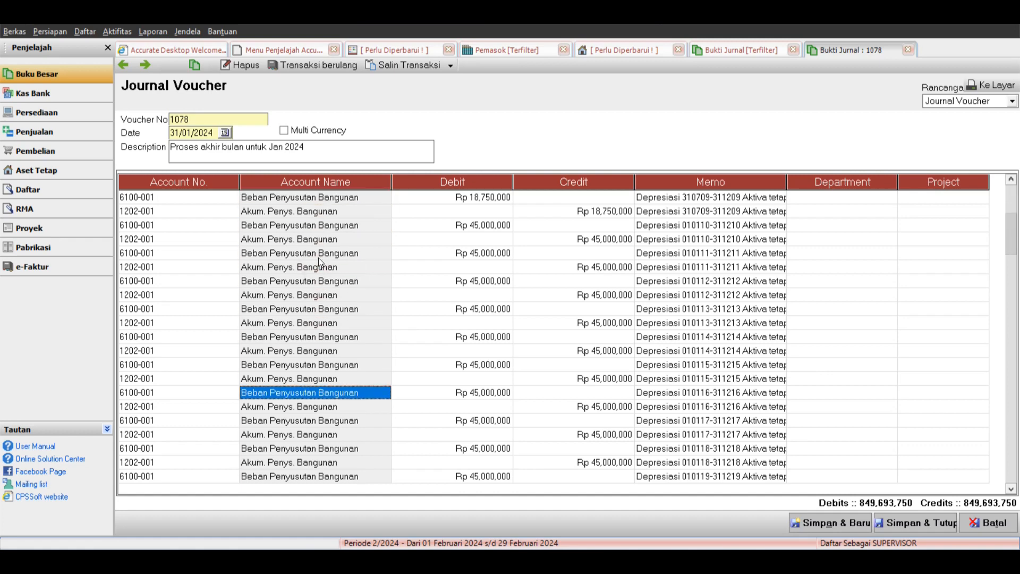
scroll(317, 258, "down", 20)
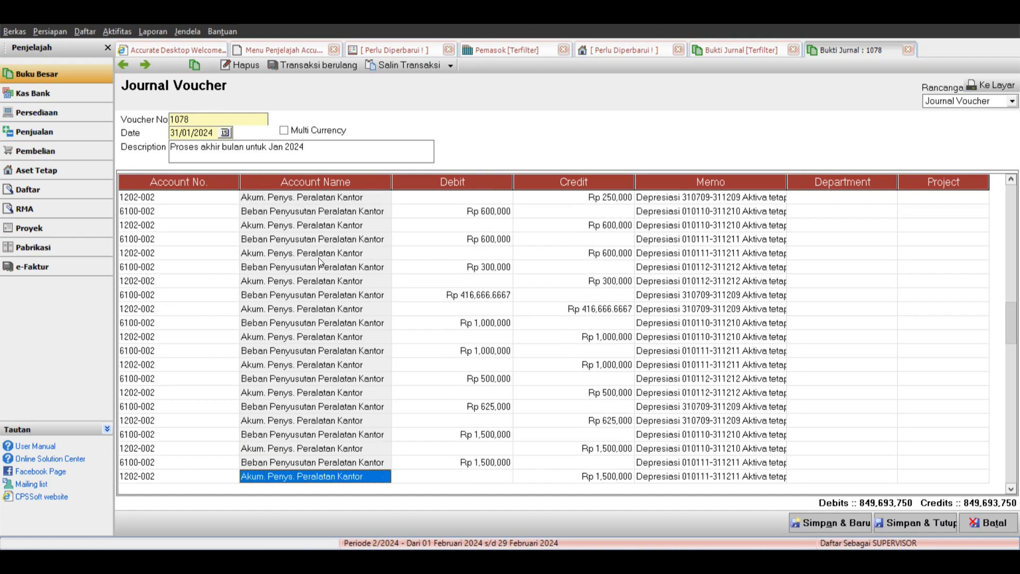
scroll(318, 257, "up", 20)
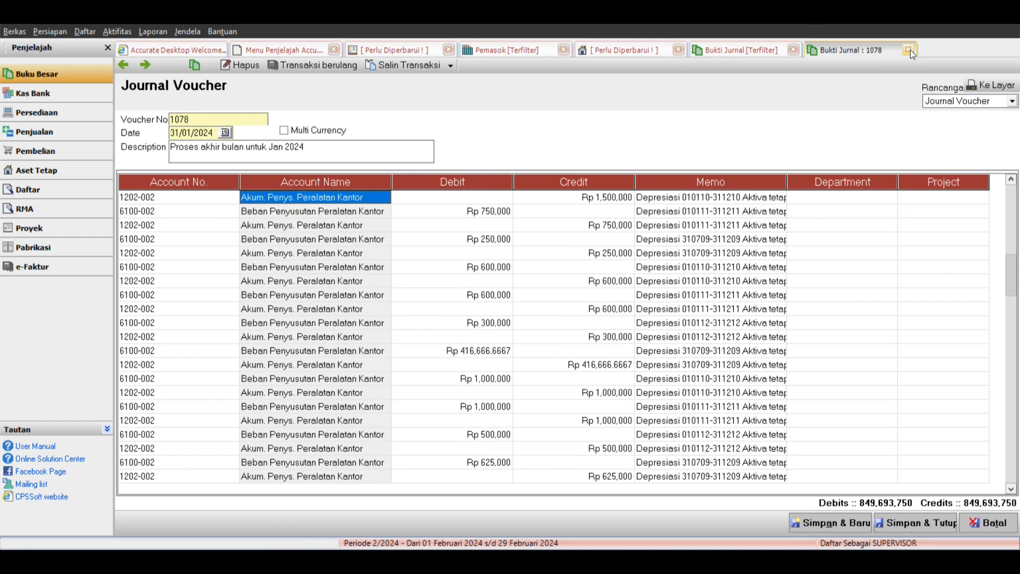
left_click(909, 50)
Revisit the filtered depreciation journal list and bring up the Aset Tetap functions.
left_click(85, 74)
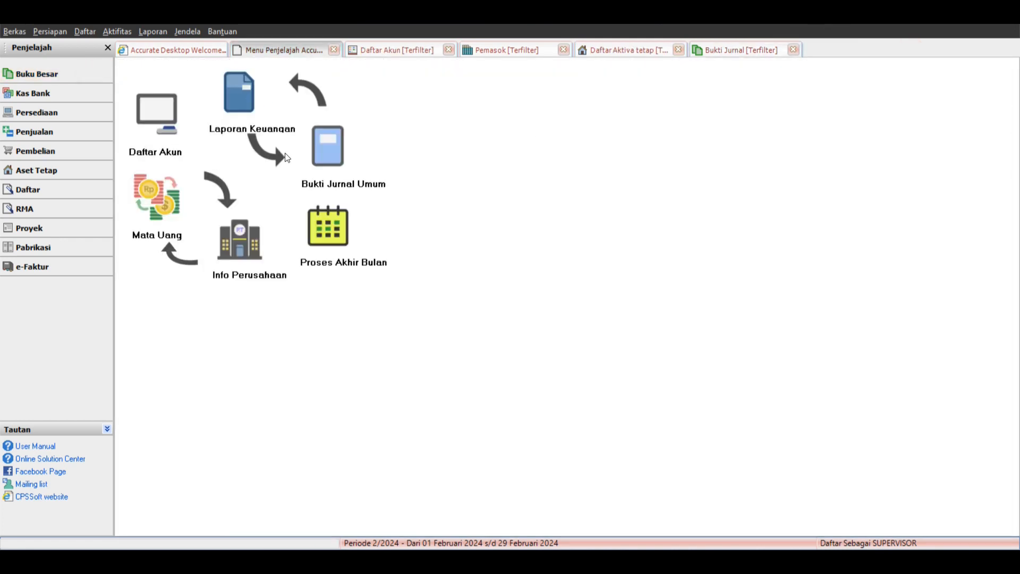
left_click(729, 53)
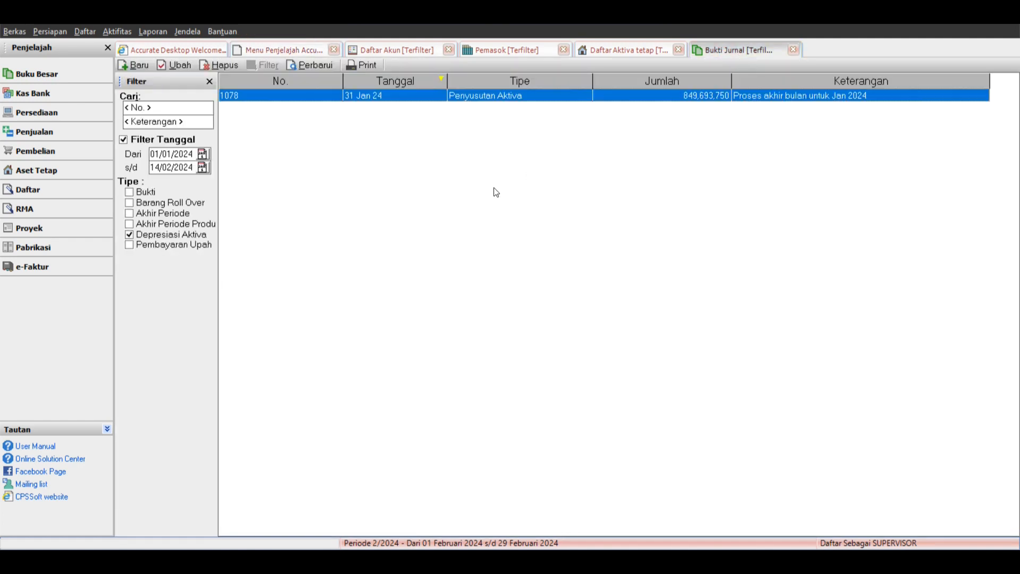
left_click(102, 169)
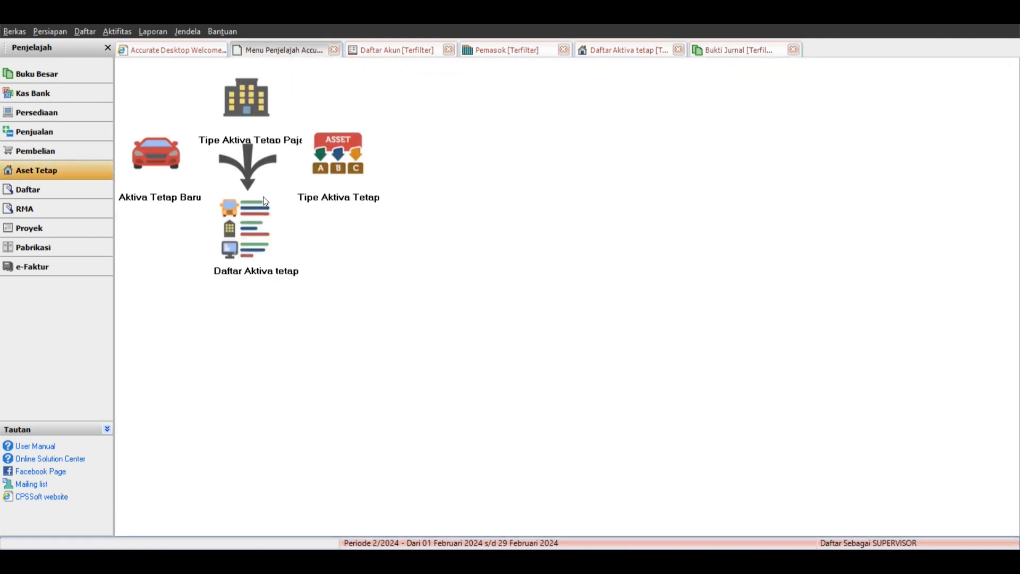